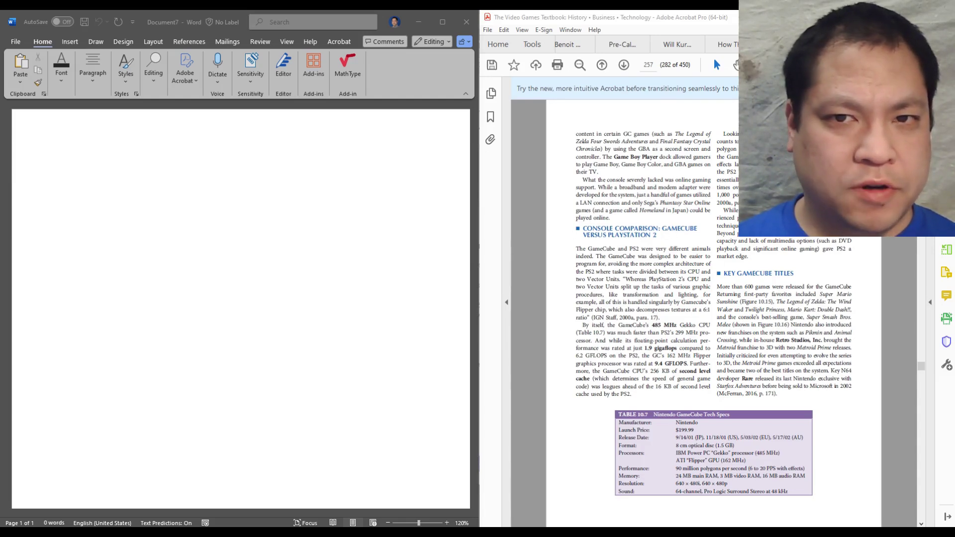
Bring up the Notepad++ window and copy the entire GameCube text, from the opening paragraph through the Table 10.7 tech specs.
drag(954, 150, 945, 150)
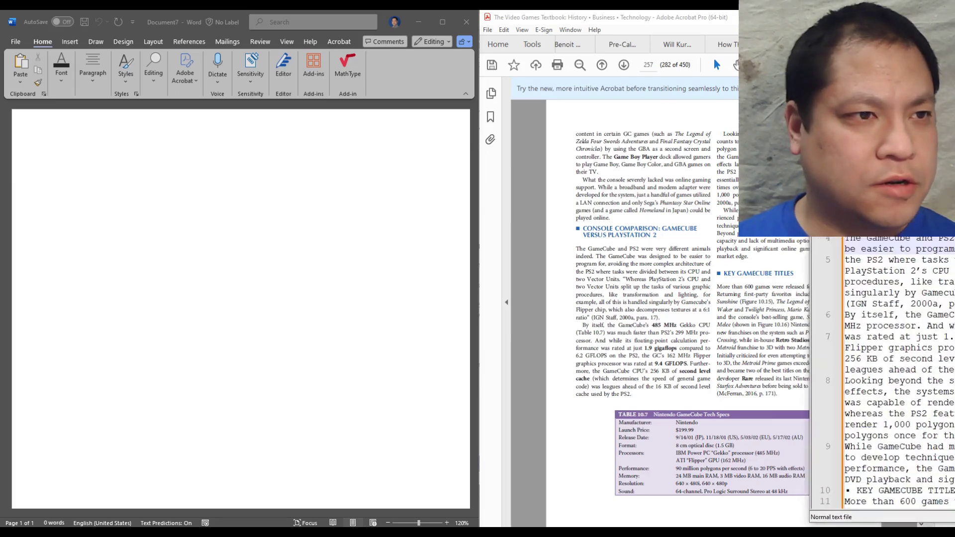
drag(954, 89, 483, 47)
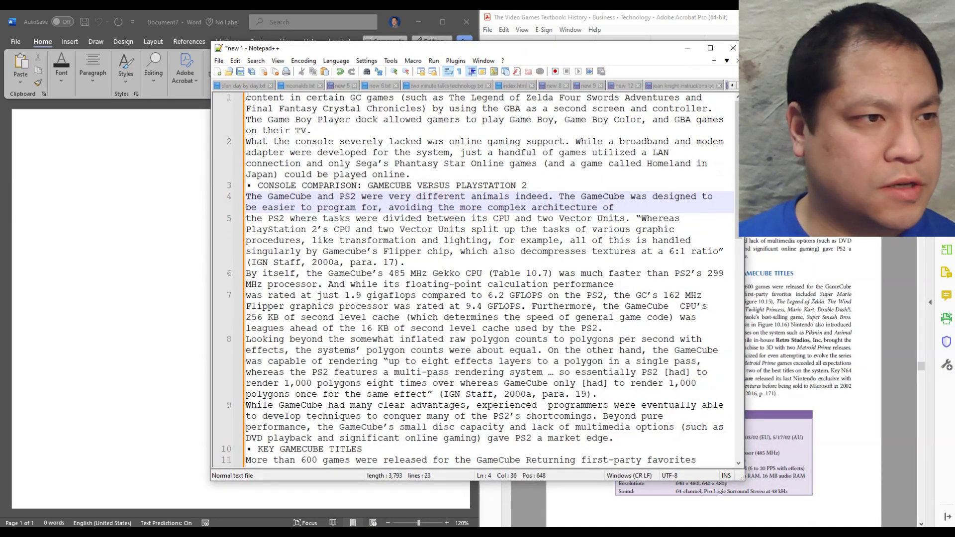
drag(247, 97, 557, 380)
scroll(487, 298, down, 3)
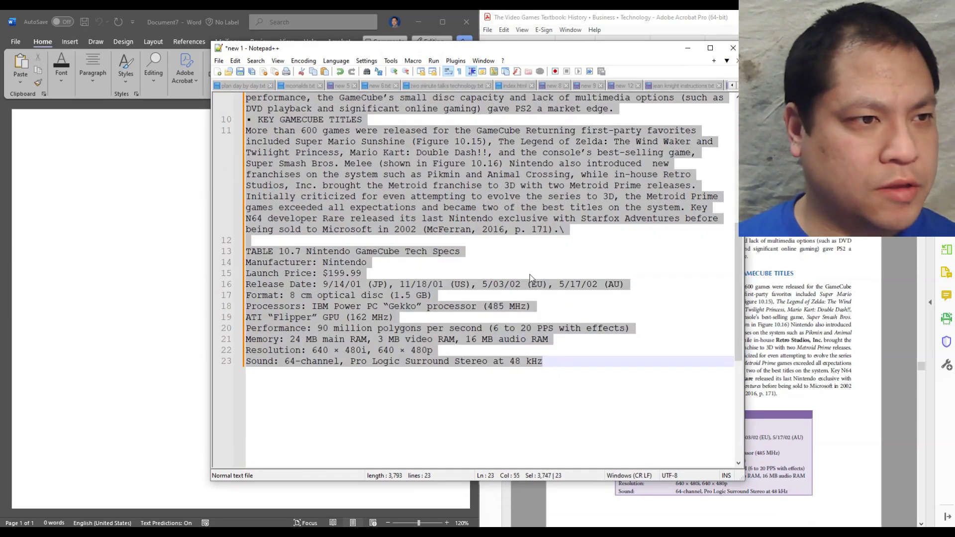
right_click(423, 175)
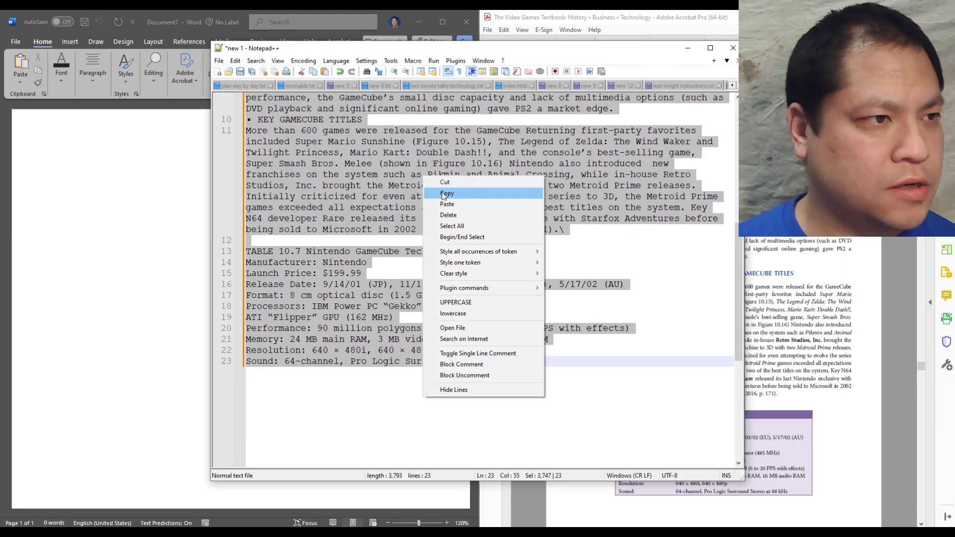
click(448, 191)
Switch to Word, paste the copied text into the blank document, and minimize the Notepad++ window.
click(102, 208)
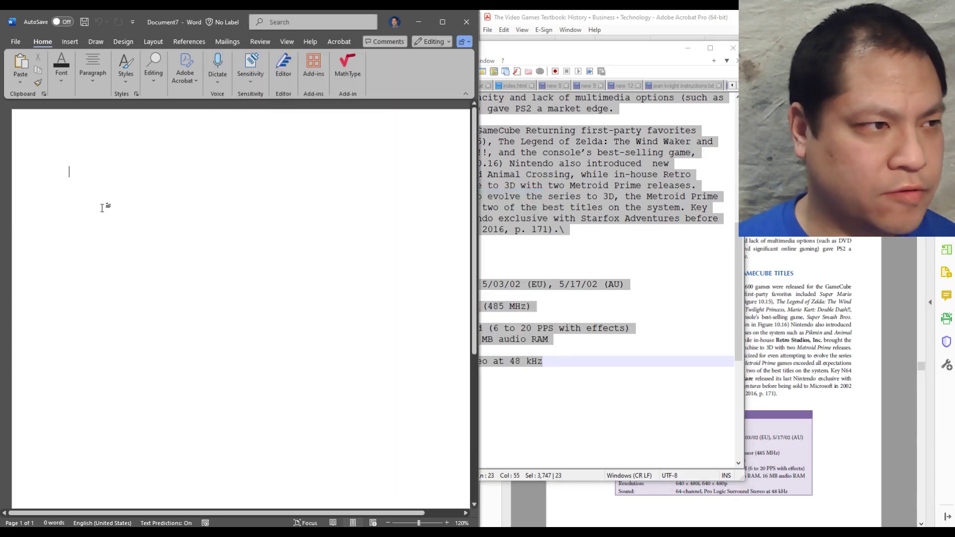
right_click(153, 196)
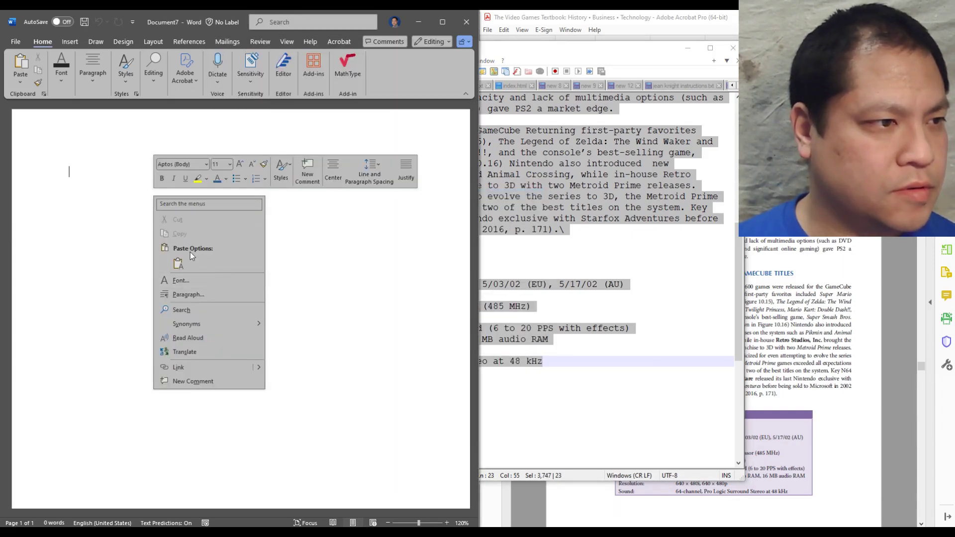
click(178, 263)
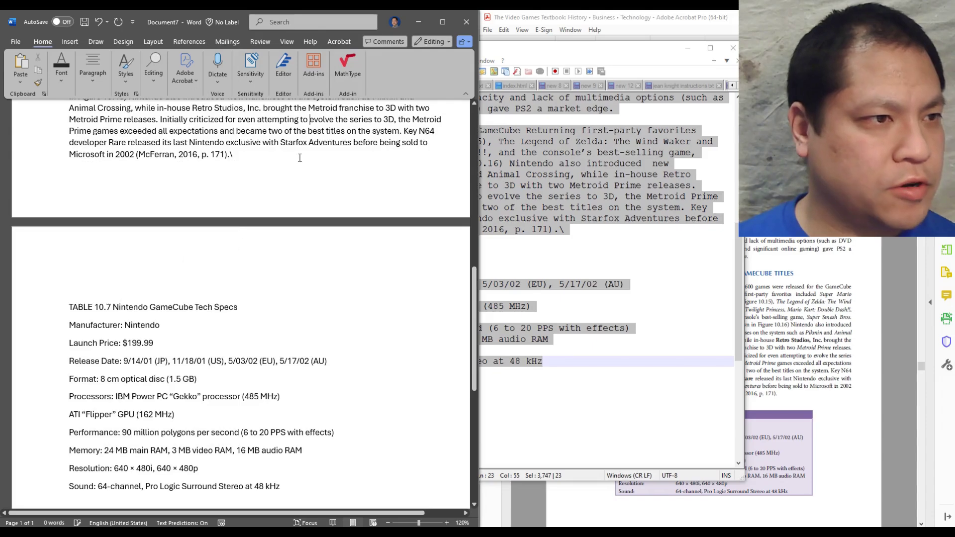
scroll(300, 158, up, 10)
click(538, 174)
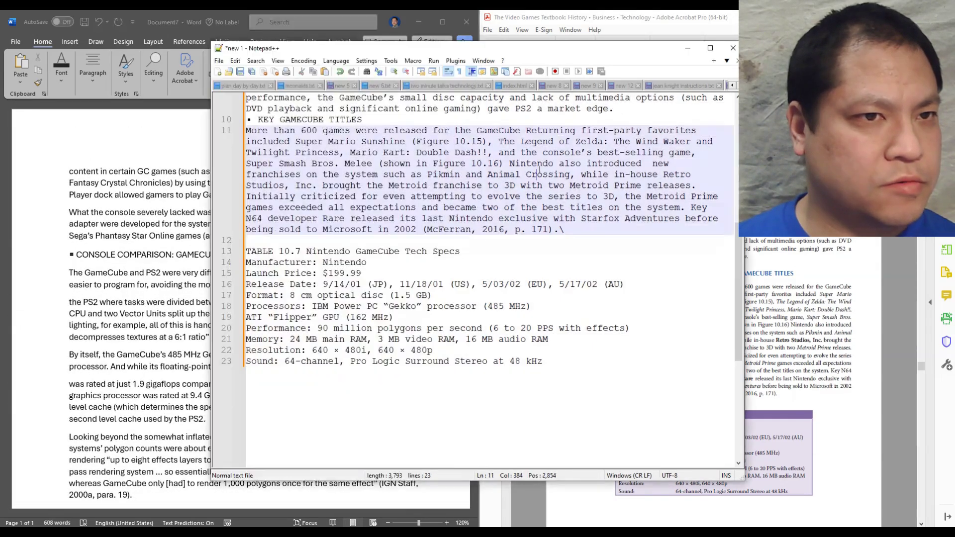
click(687, 48)
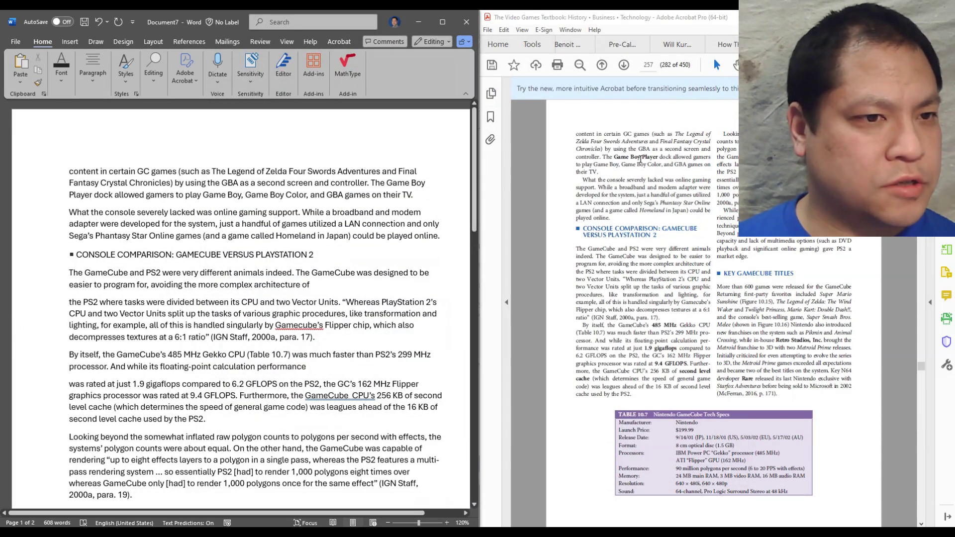
Following the PDF page's layout, set the body text from the opening paragraph through the Key GameCube Titles section in two columns.
scroll(695, 293, down, 1)
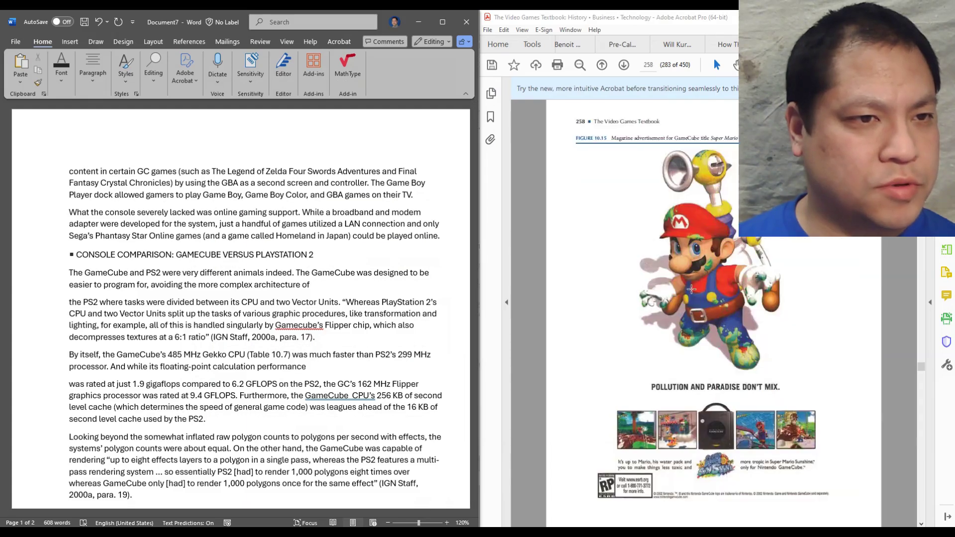
scroll(691, 284, up, 1)
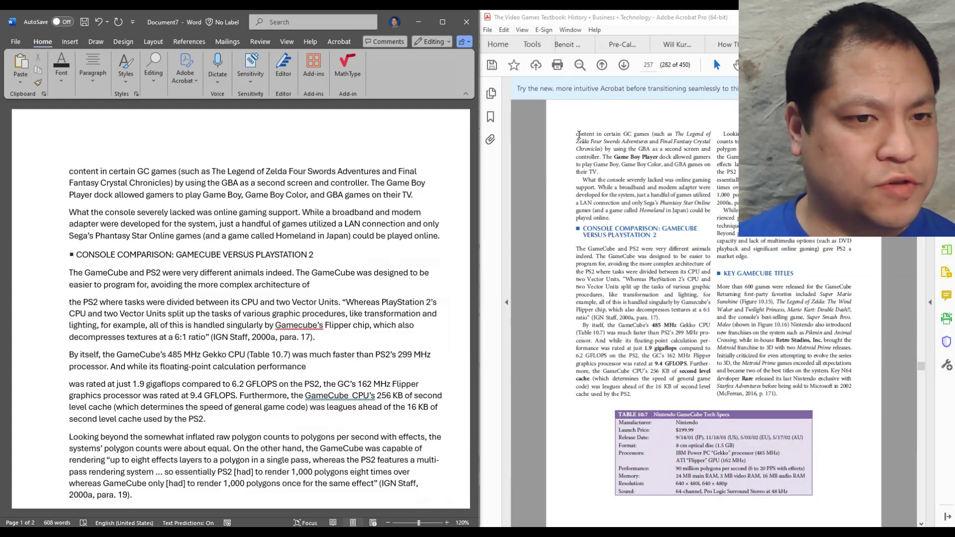
drag(579, 135, 778, 396)
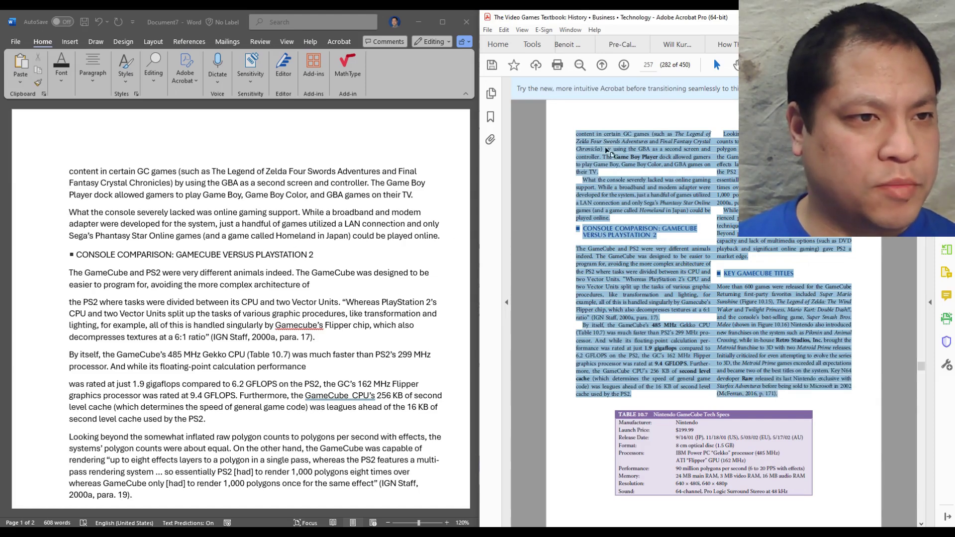
click(595, 138)
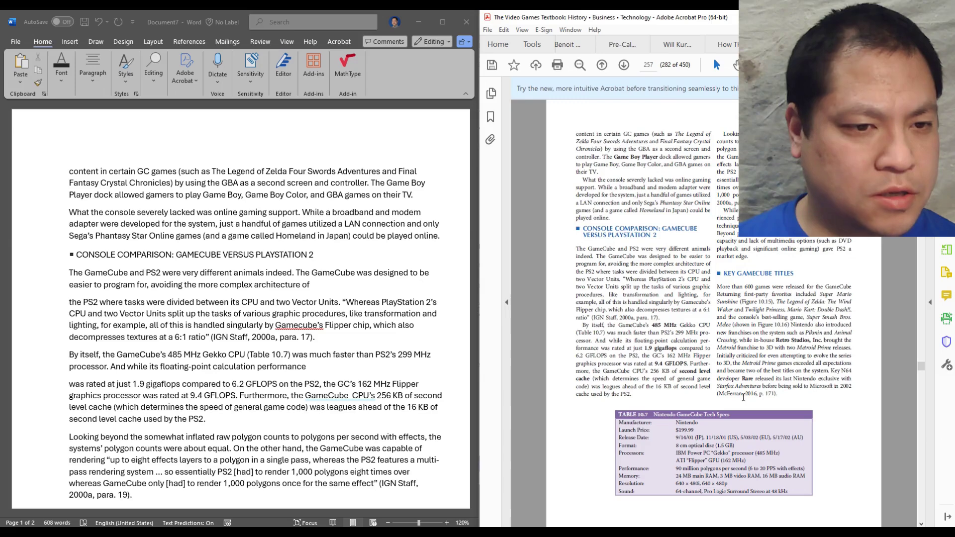
drag(719, 393, 778, 394)
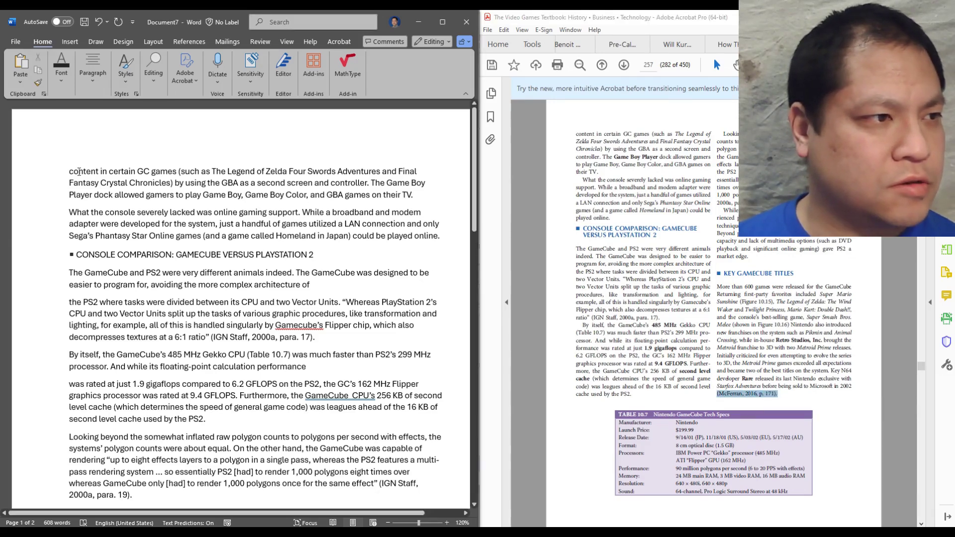
drag(78, 173, 233, 389)
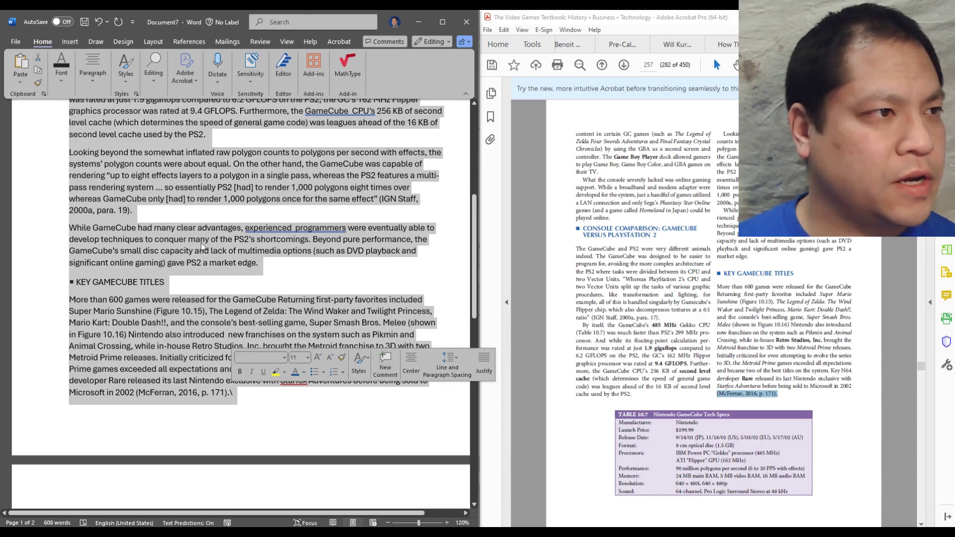
click(153, 43)
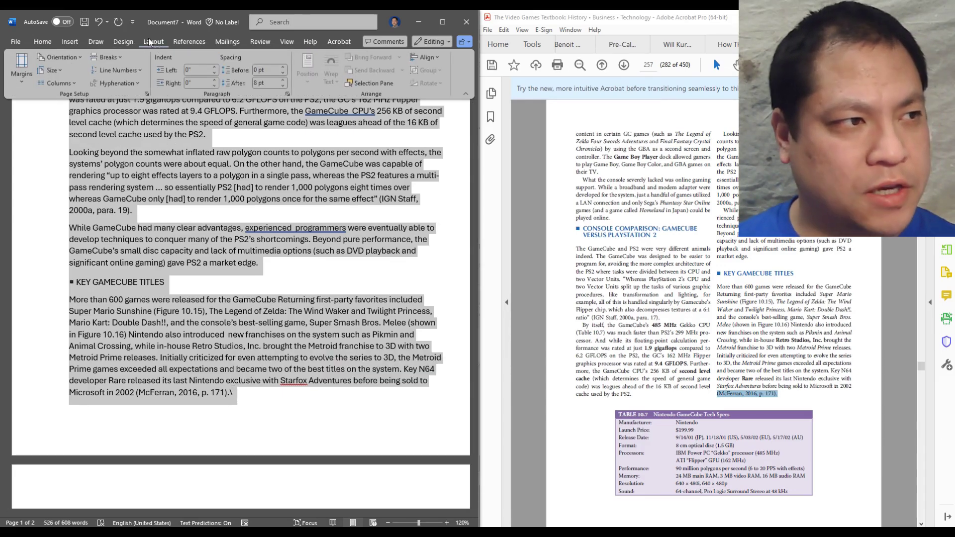
click(66, 84)
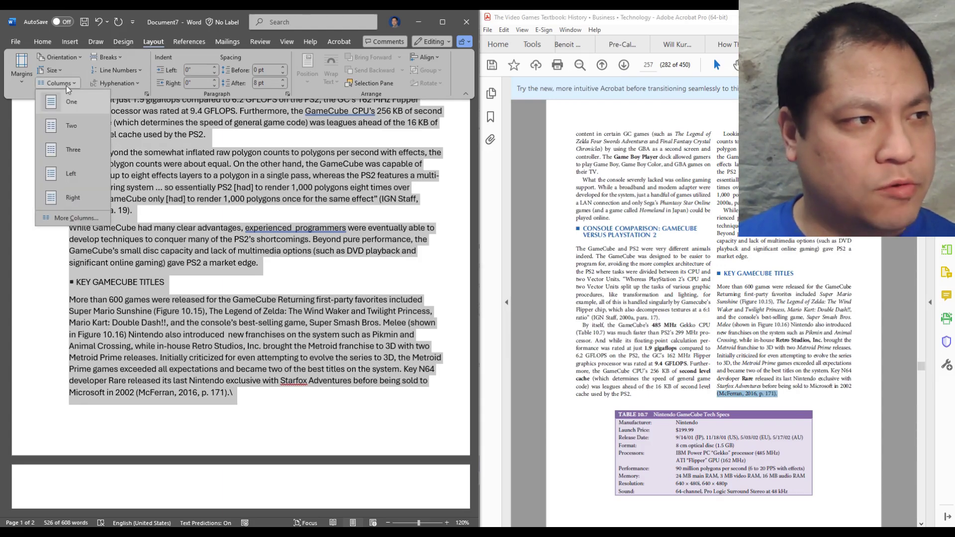
click(74, 125)
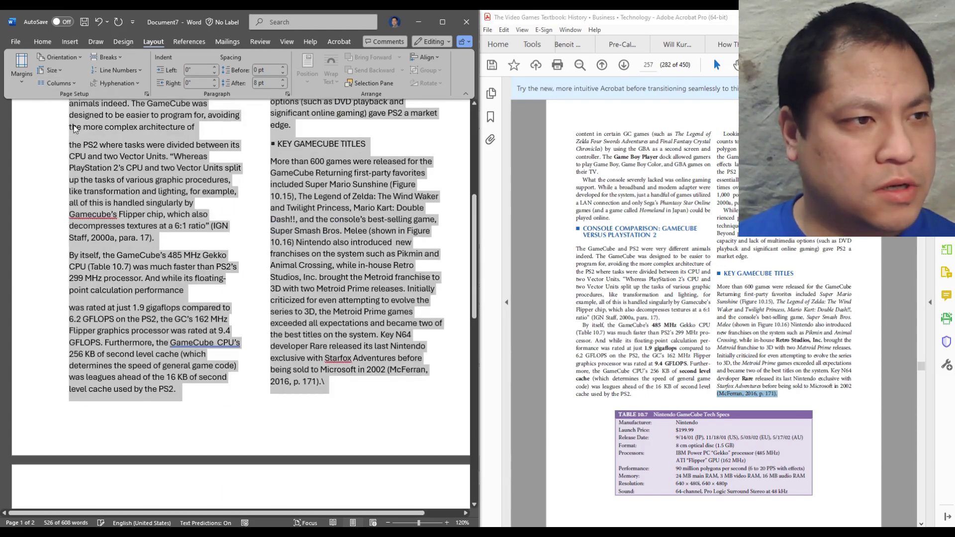
Review the two-column body text and the Table 10.7 tech specs lines against the PDF page.
click(349, 194)
scroll(369, 219, up, 3)
scroll(369, 219, up, 3)
scroll(294, 269, down, 10)
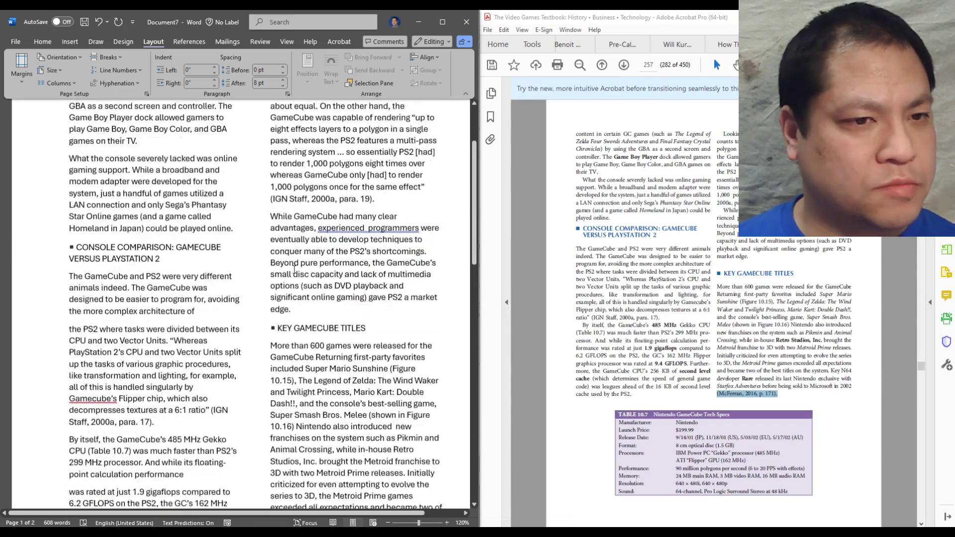
scroll(294, 269, down, 3)
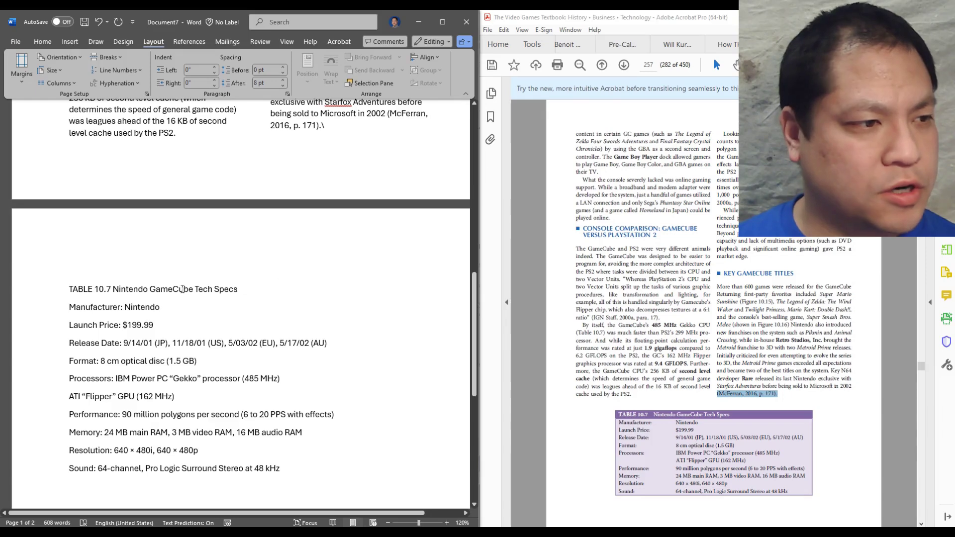
drag(183, 289, 302, 468)
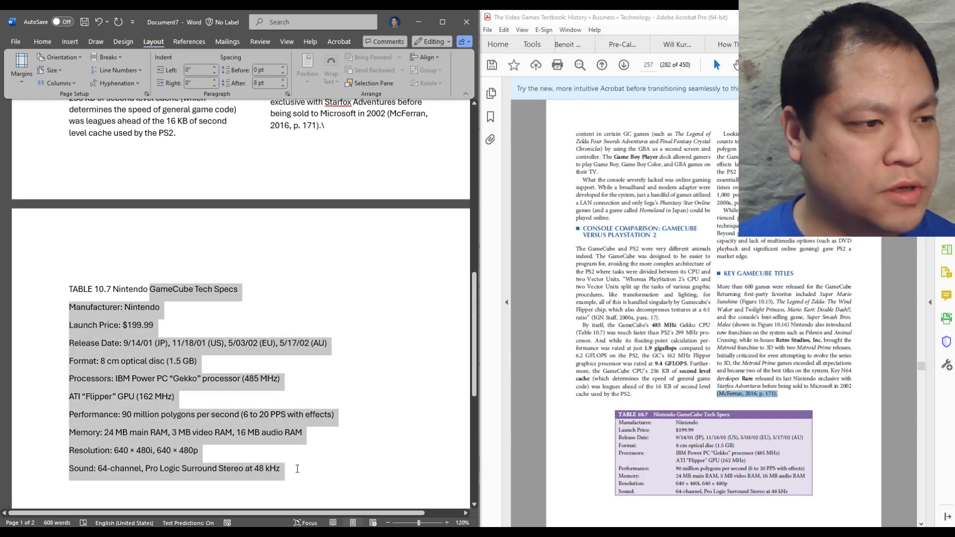
click(203, 438)
scroll(231, 333, up, 3)
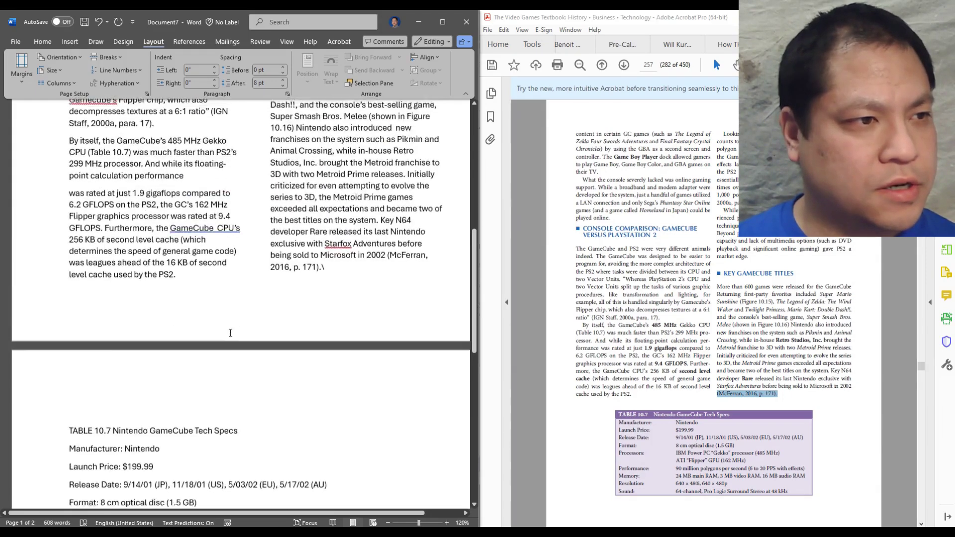
scroll(231, 332, up, 8)
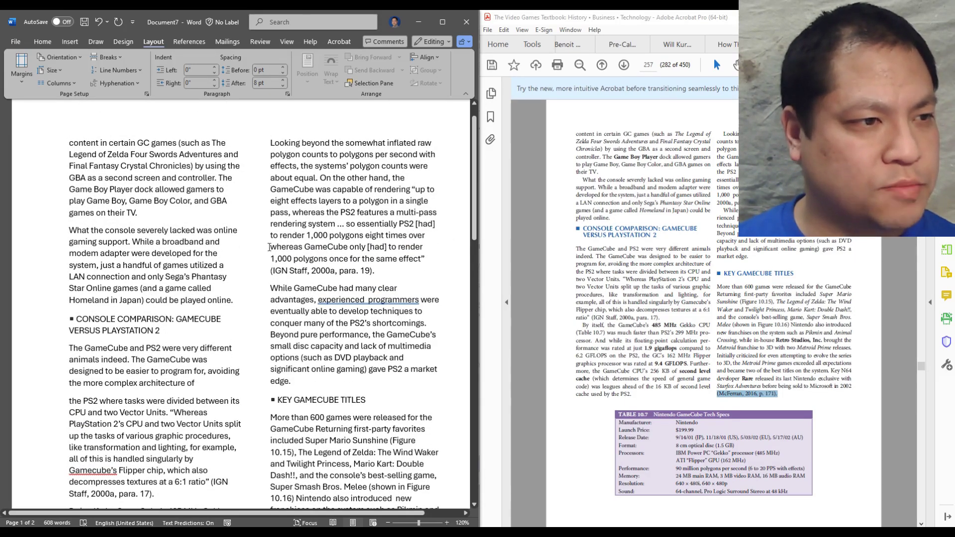
scroll(226, 339, down, 1)
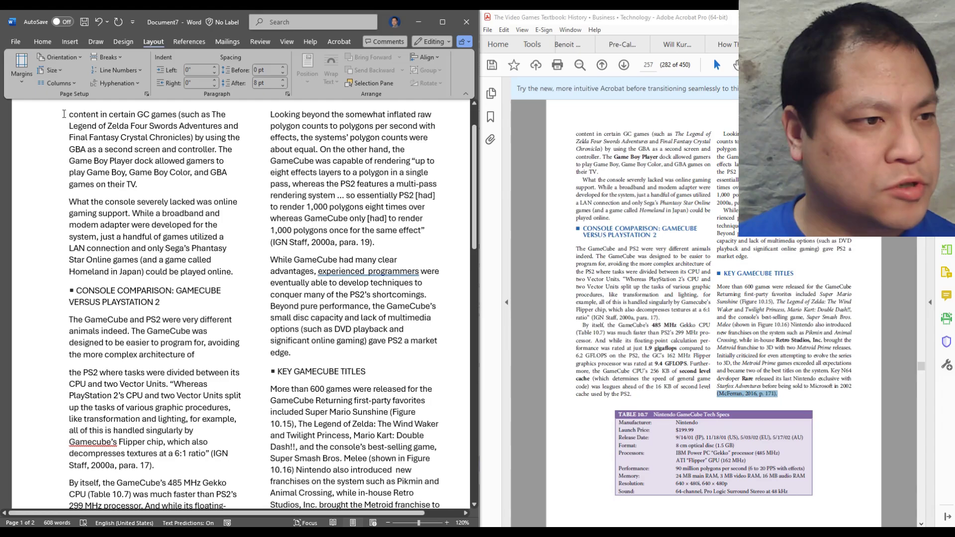
Reduce the font size of all the document's text, including the tech specs, to 9 pt.
drag(63, 114, 330, 408)
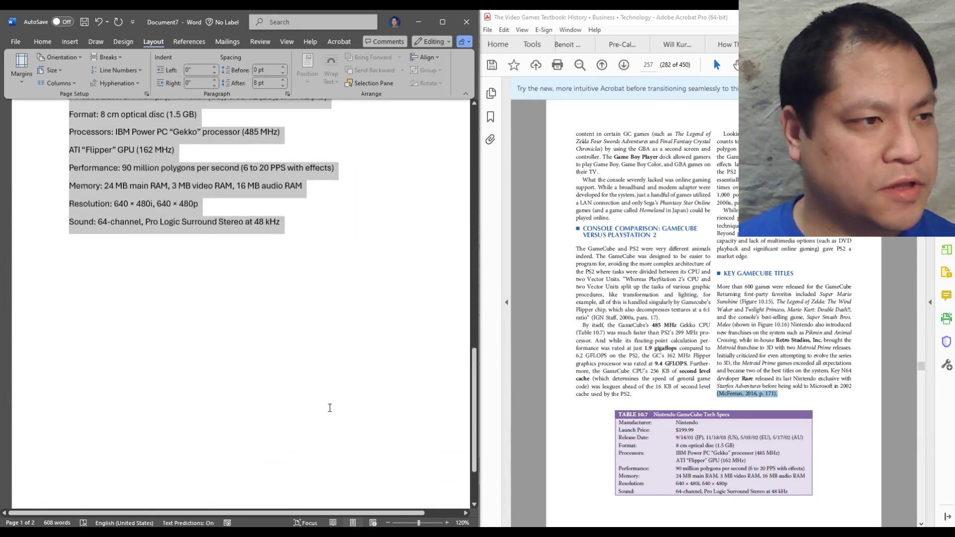
scroll(341, 287, up, 15)
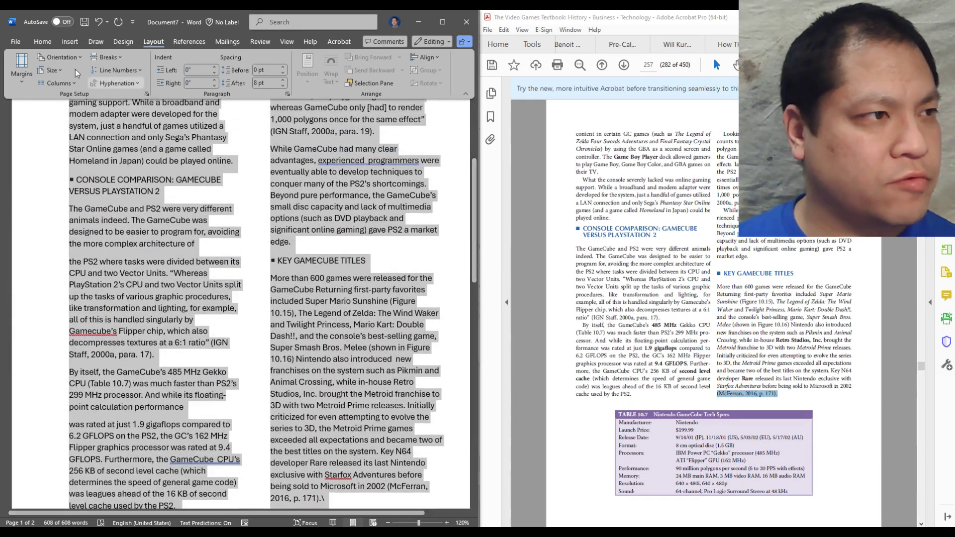
click(42, 42)
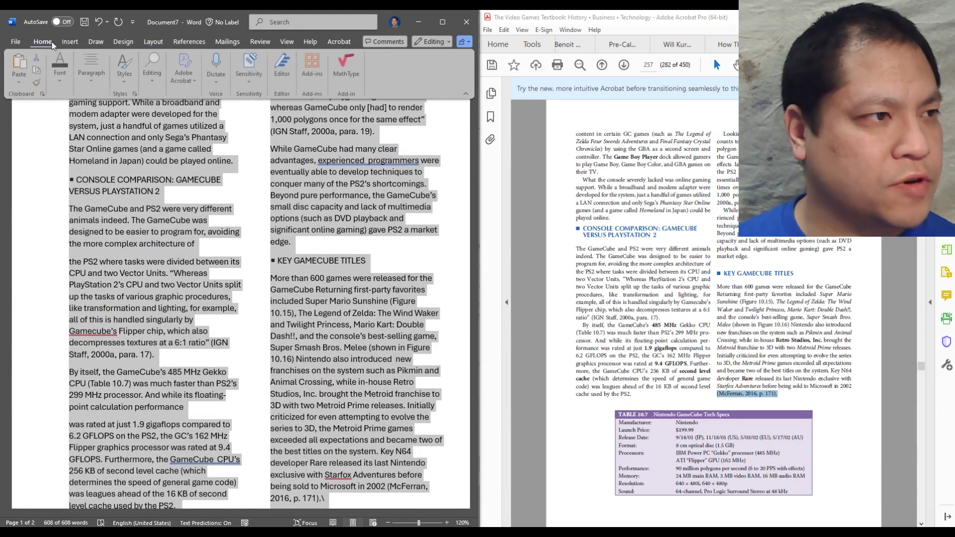
click(60, 69)
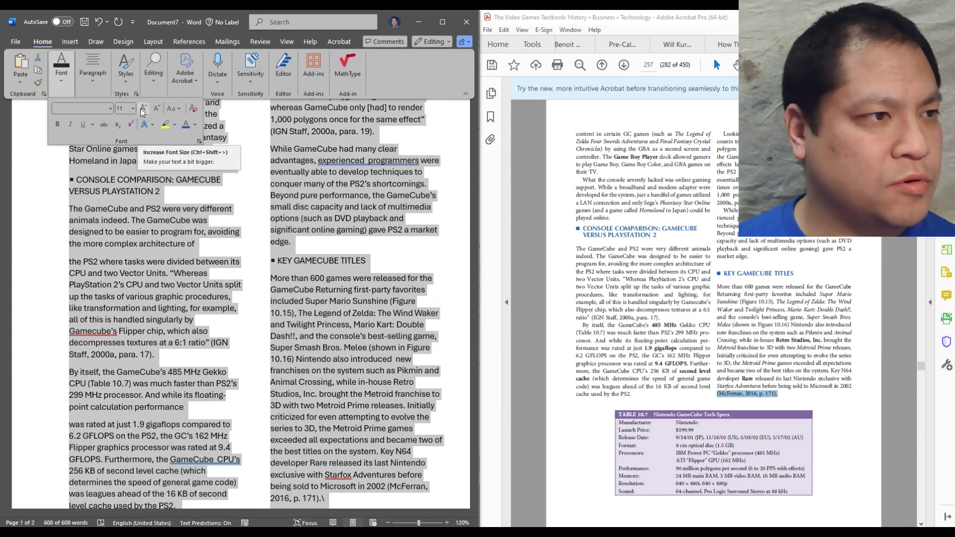
click(156, 111)
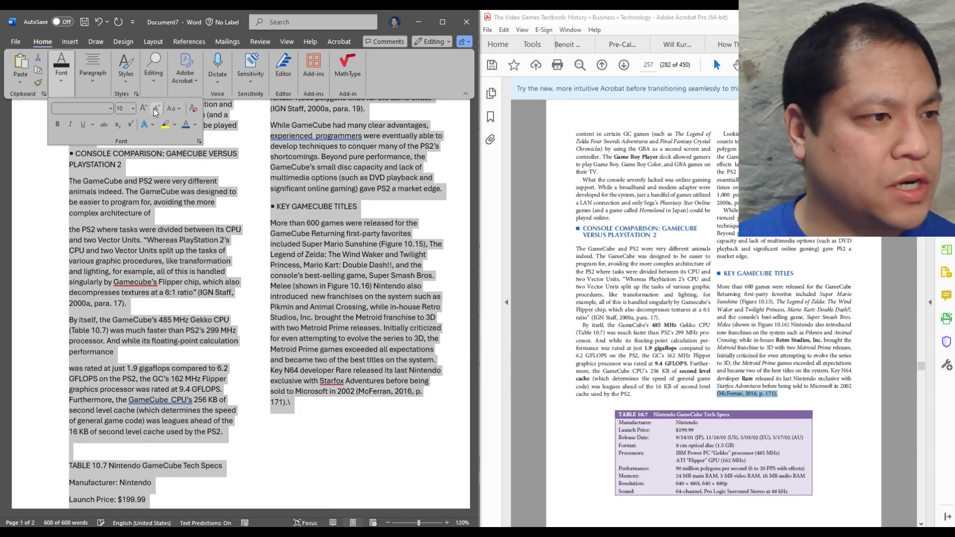
click(156, 111)
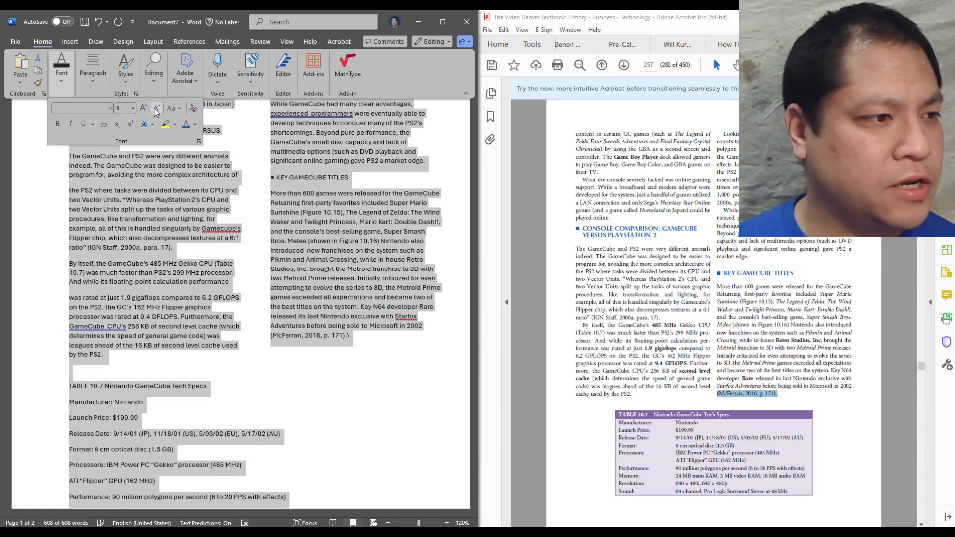
click(372, 243)
scroll(305, 253, up, 5)
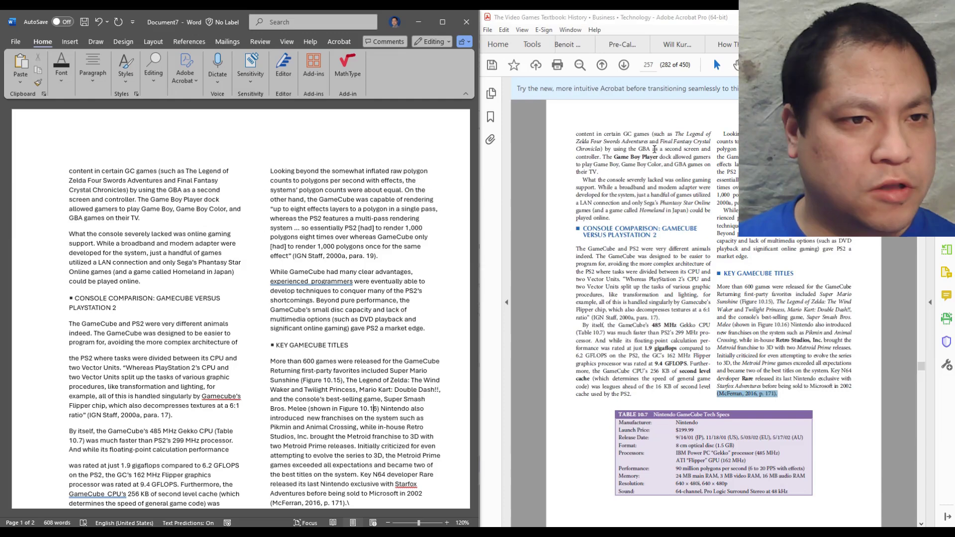
Enlarge the PDF page and examine its italic game titles, the bold Game Boy Player term and the Console Comparison heading.
ctrl+scroll(684, 154, up, 1)
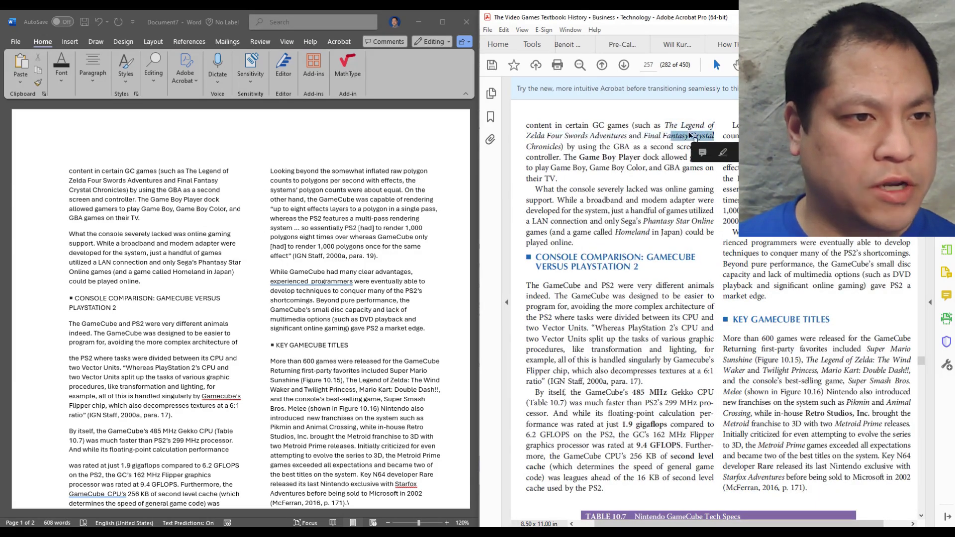
drag(547, 137, 627, 138)
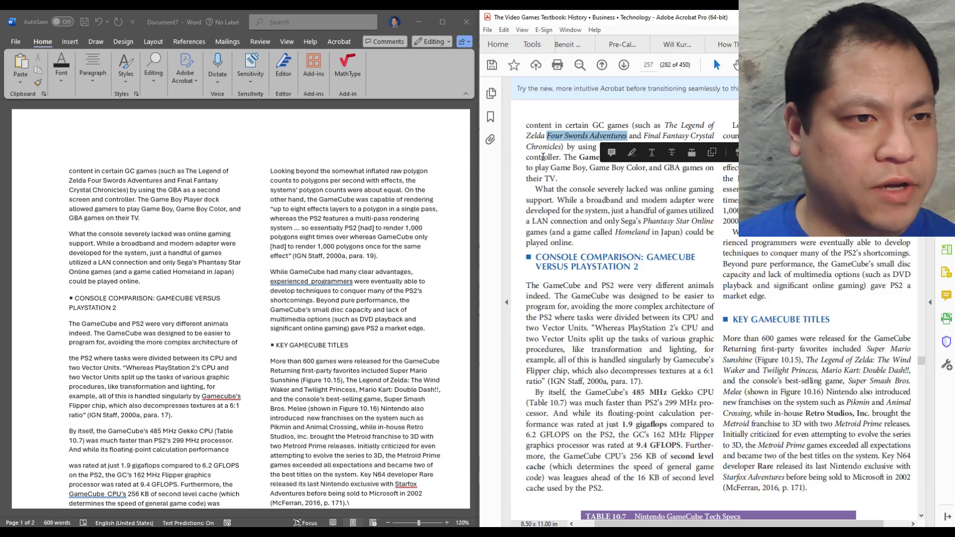
drag(563, 157, 641, 157)
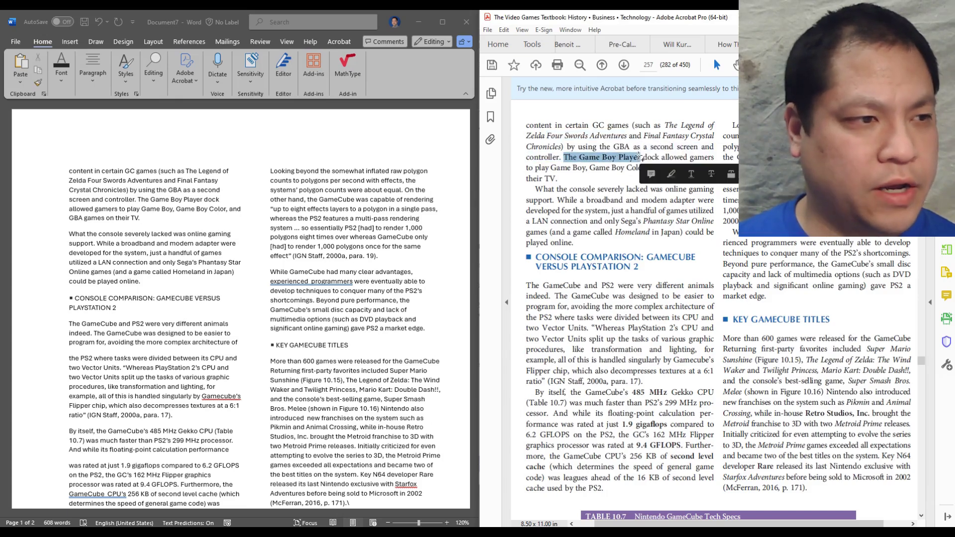
mouse_move(534, 255)
mouse_down()
mouse_move(696, 259)
mouse_move(630, 271)
mouse_move(646, 268)
mouse_move(551, 257)
mouse_up()
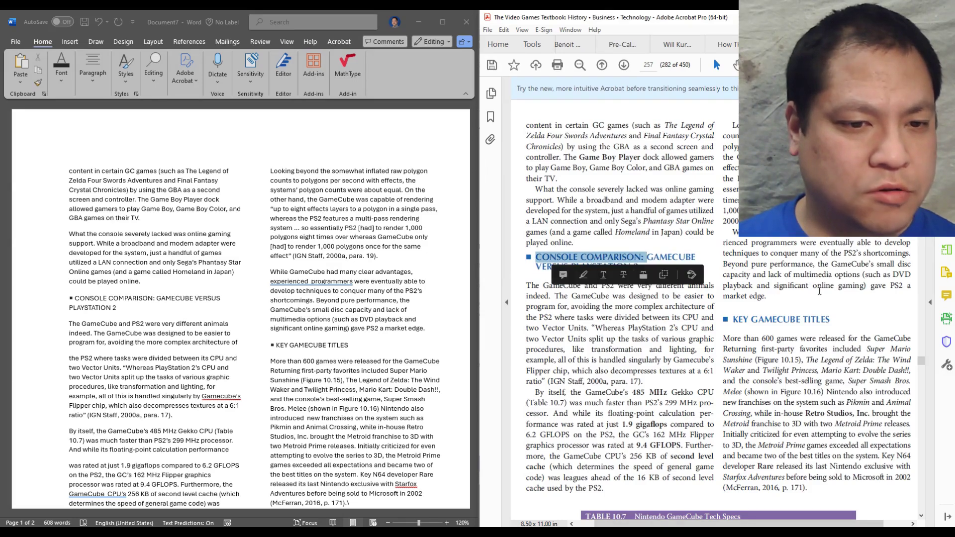
click(856, 463)
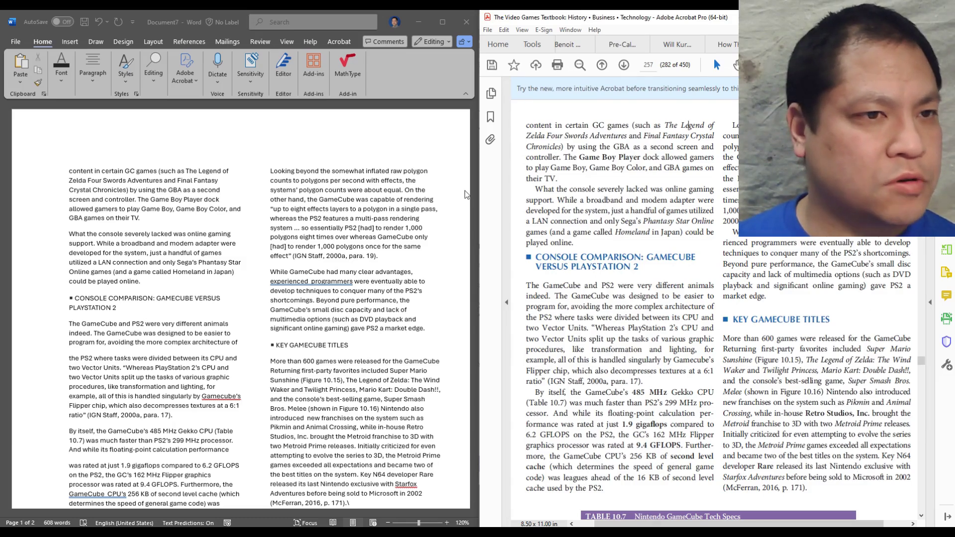
mouse_move(666, 126)
mouse_down()
mouse_move(718, 132)
mouse_move(670, 142)
mouse_up()
click(517, 152)
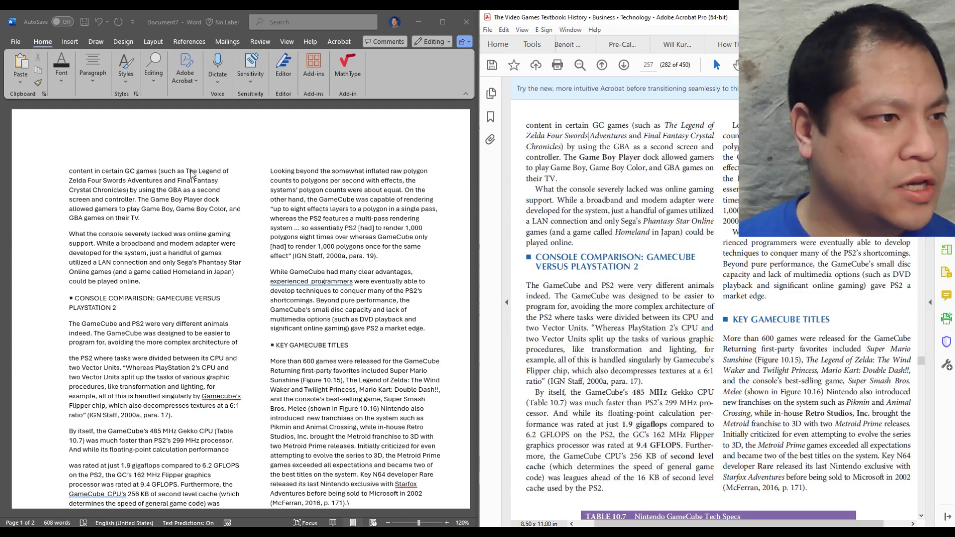
drag(181, 171, 139, 181)
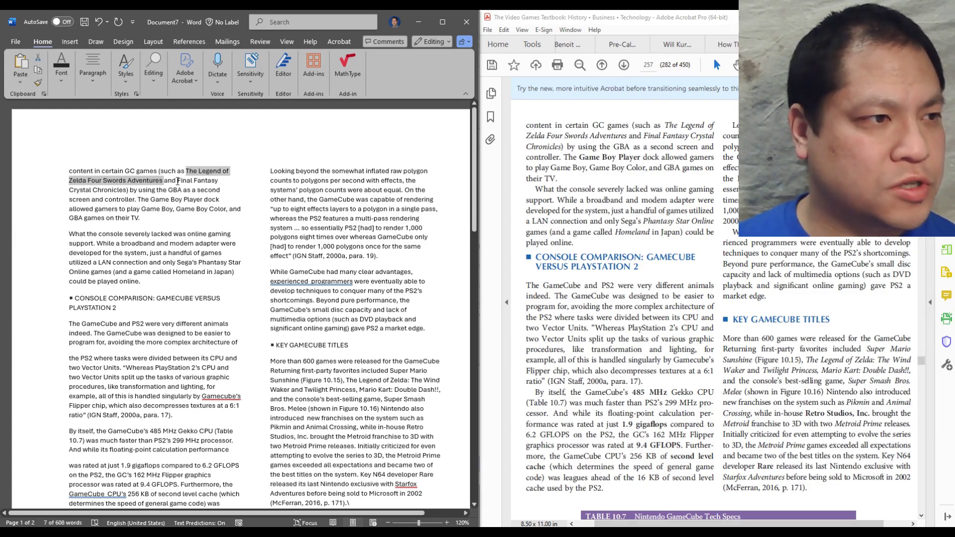
drag(177, 182, 193, 184)
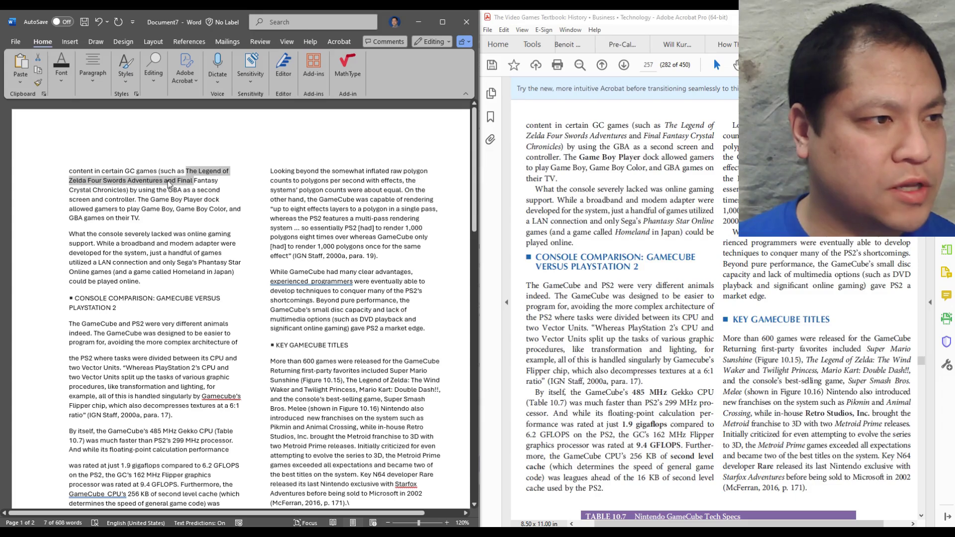
click(170, 182)
ctrl+click(200, 171)
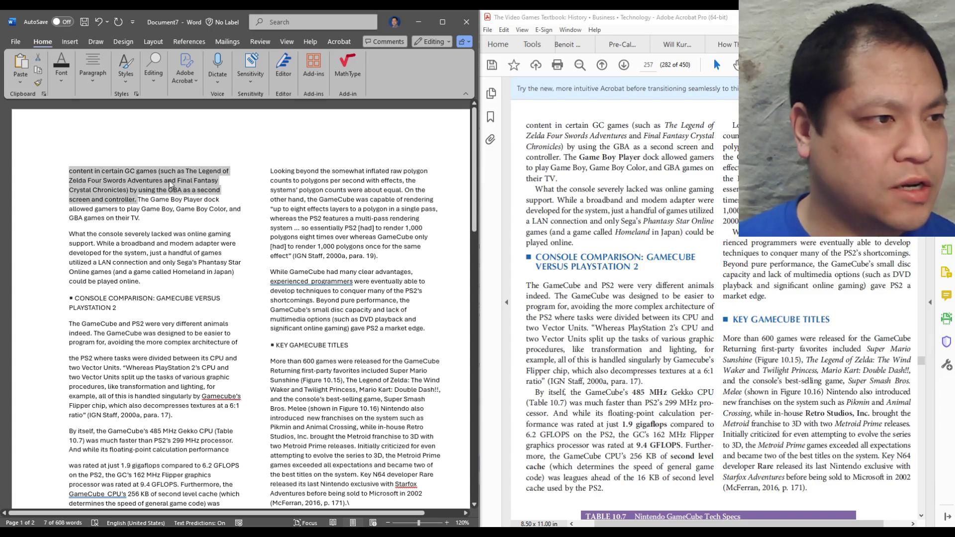
click(197, 171)
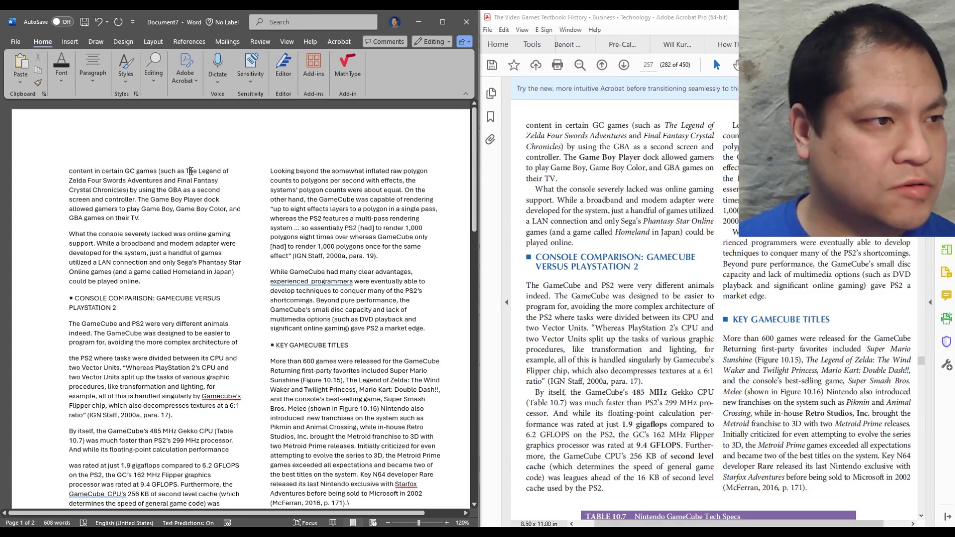
Italicize the game titles throughout both body columns, from The Legend of Zelda Four Swords Adventures through Starfox Adventures, as in the PDF page.
drag(191, 171, 160, 180)
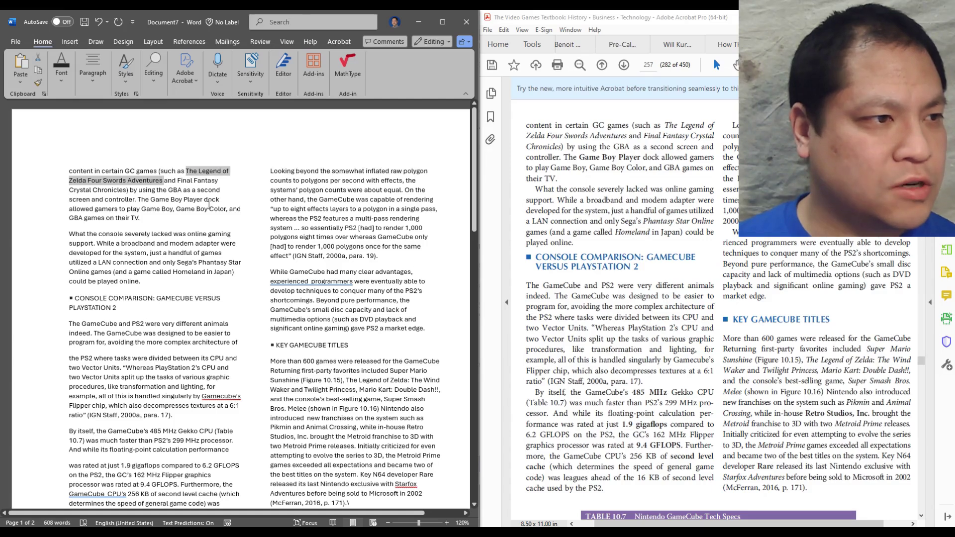
drag(178, 181, 209, 181)
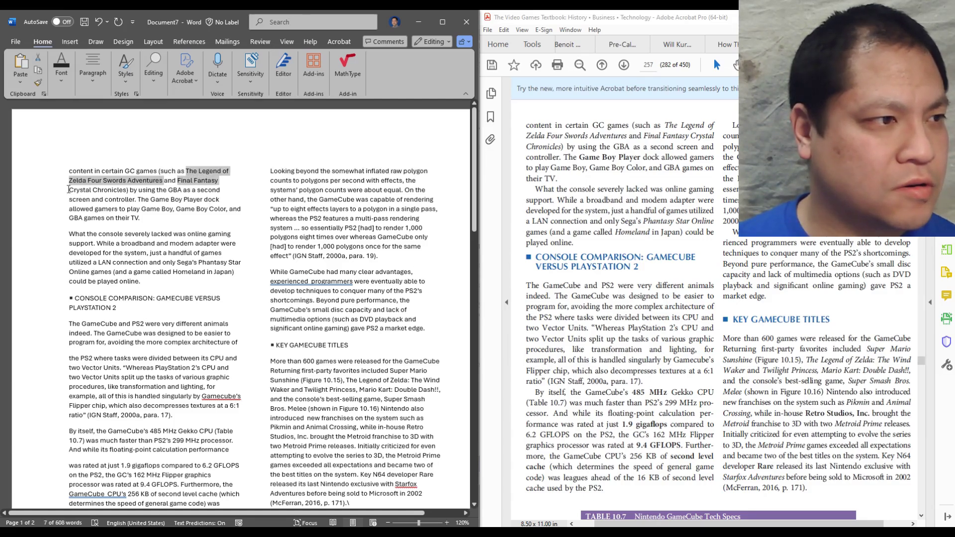
drag(68, 189, 117, 191)
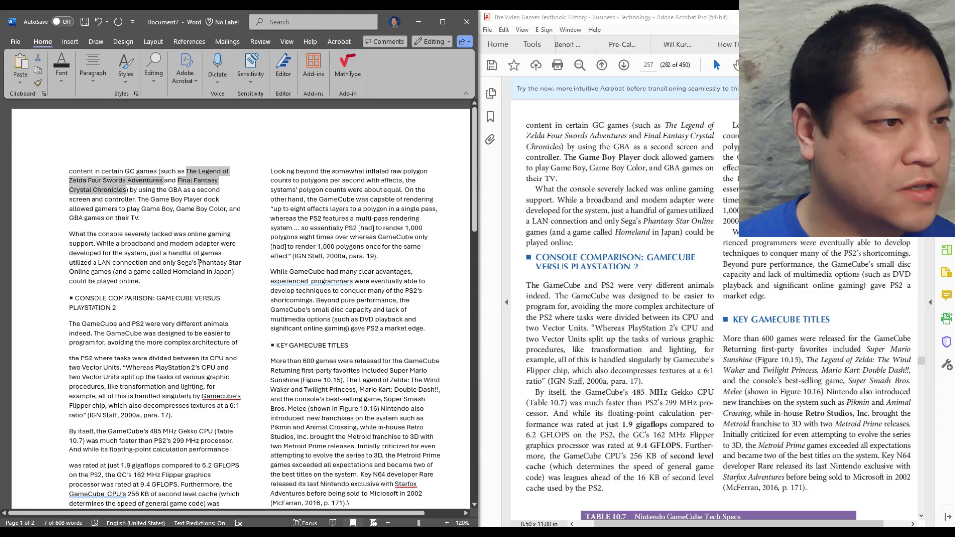
drag(199, 263, 87, 274)
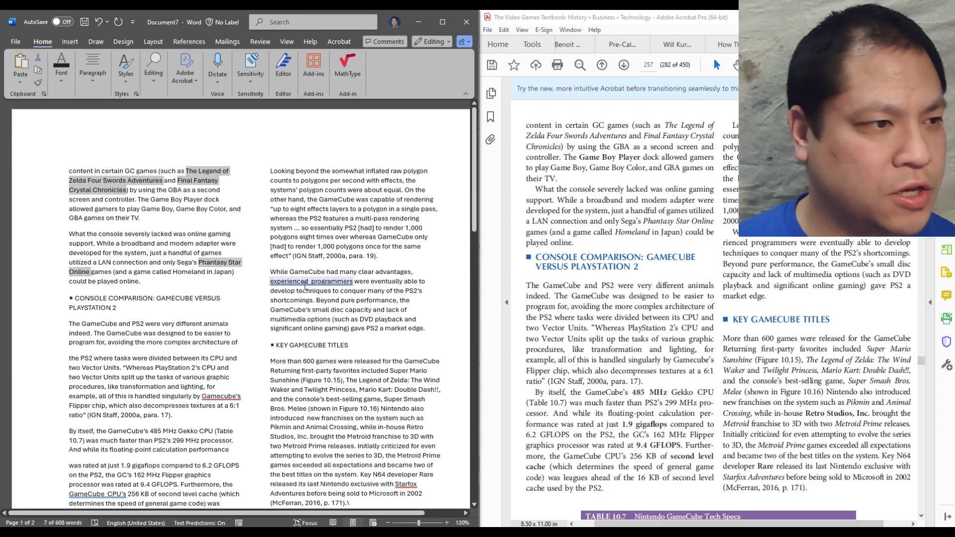
double_click(189, 271)
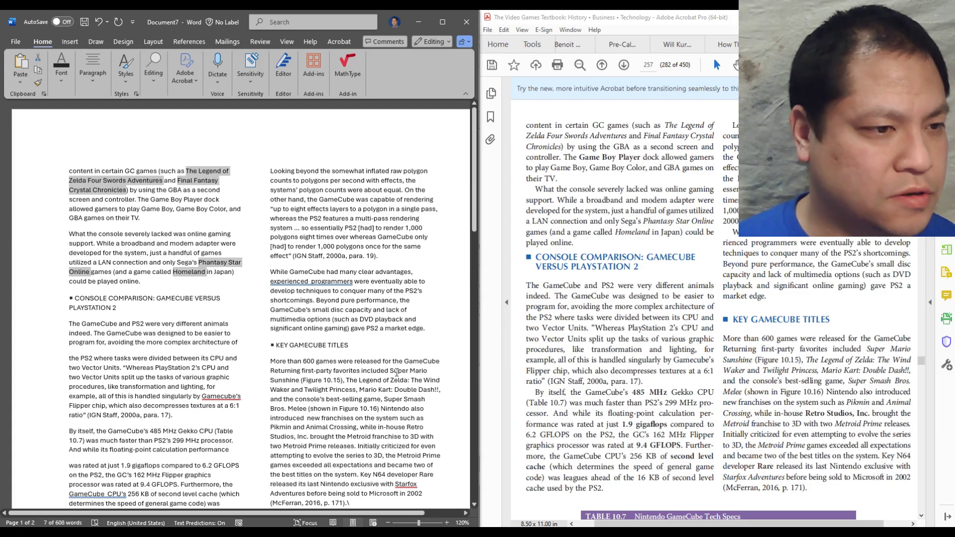
drag(396, 372, 299, 384)
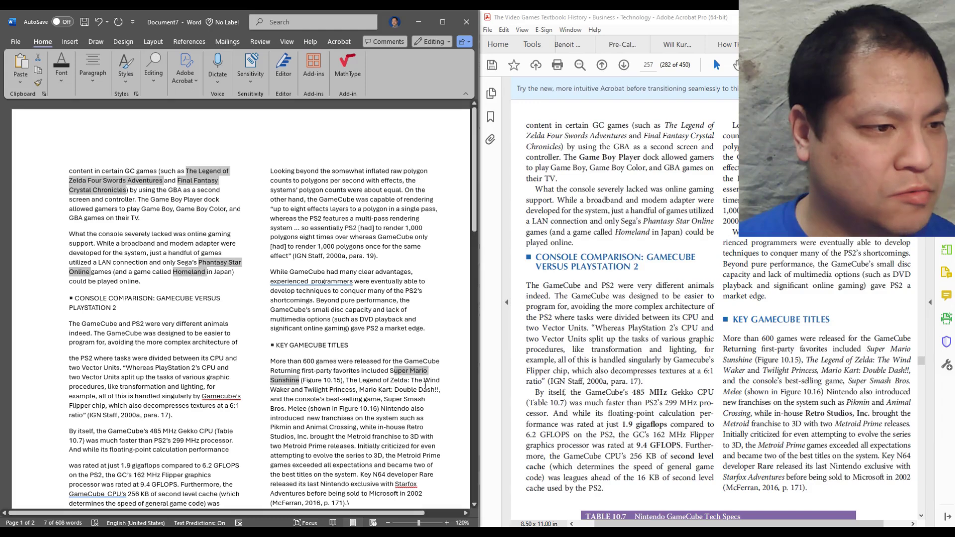
drag(347, 380, 430, 392)
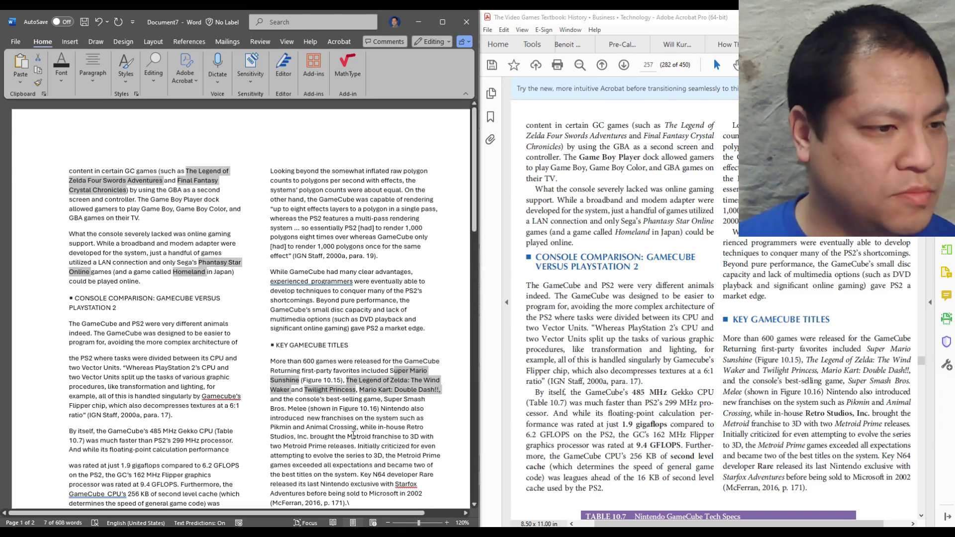
mouse_move(388, 400)
mouse_down()
mouse_move(401, 404)
mouse_move(306, 410)
mouse_up()
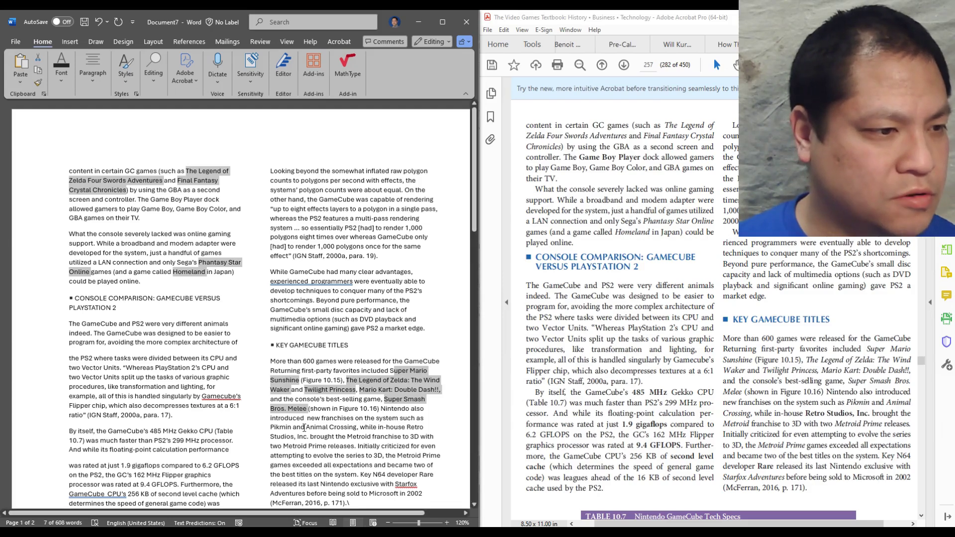
drag(270, 427, 357, 428)
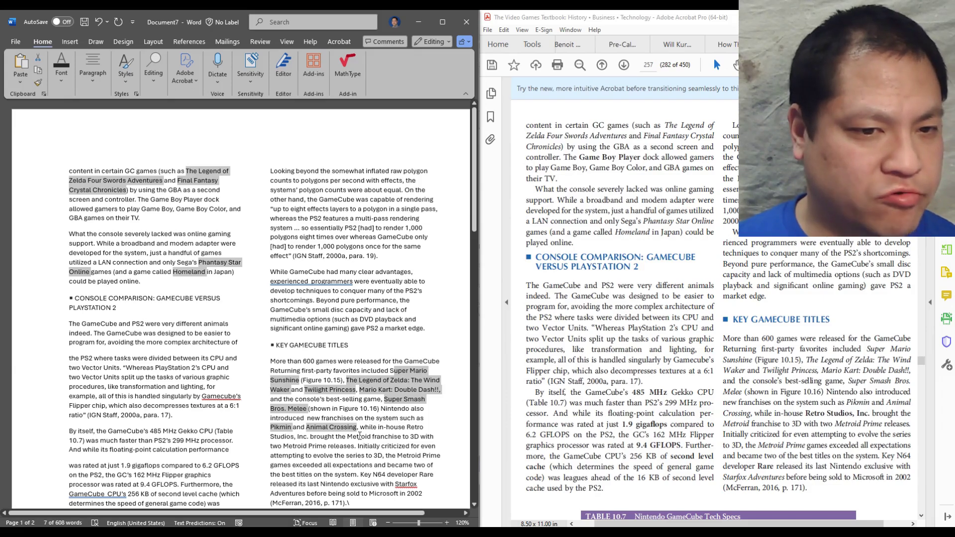
double_click(359, 437)
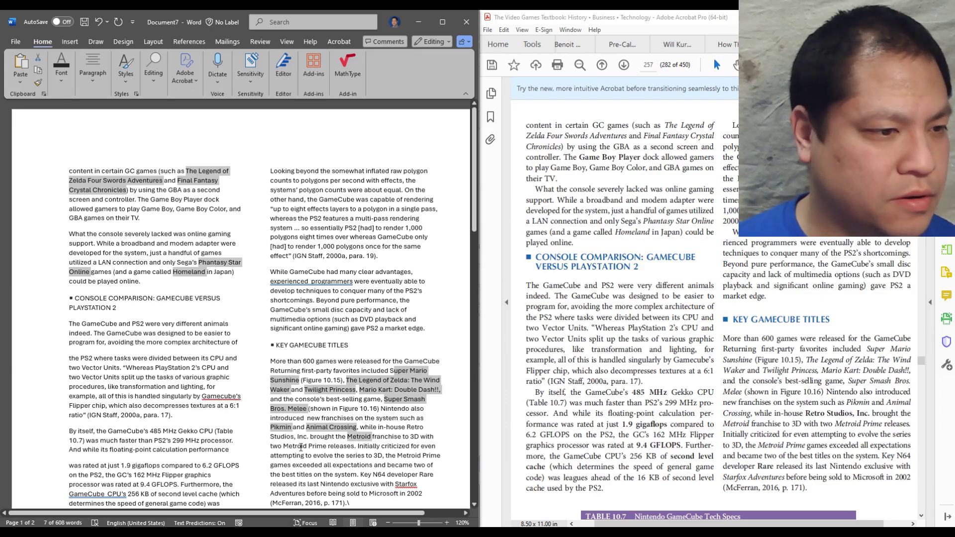
drag(305, 448, 327, 446)
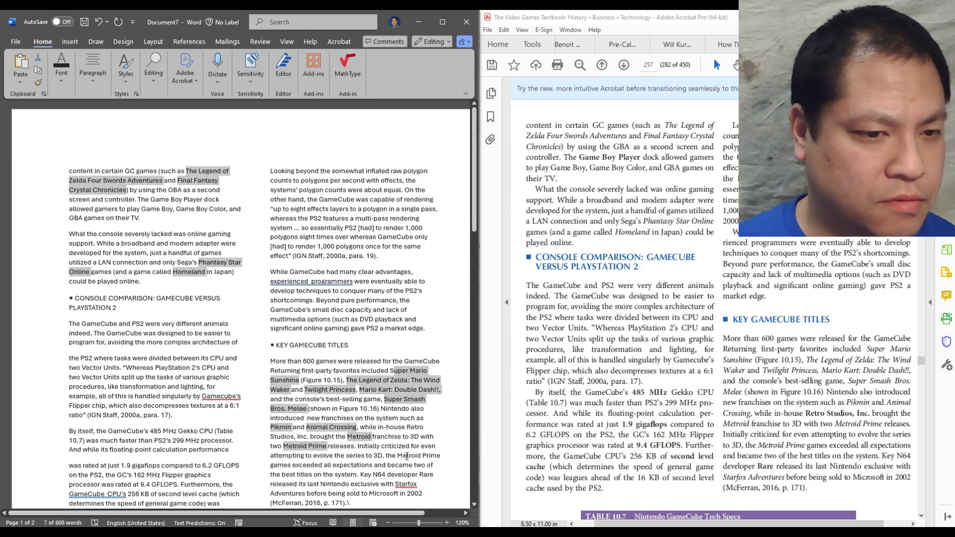
drag(408, 456, 439, 457)
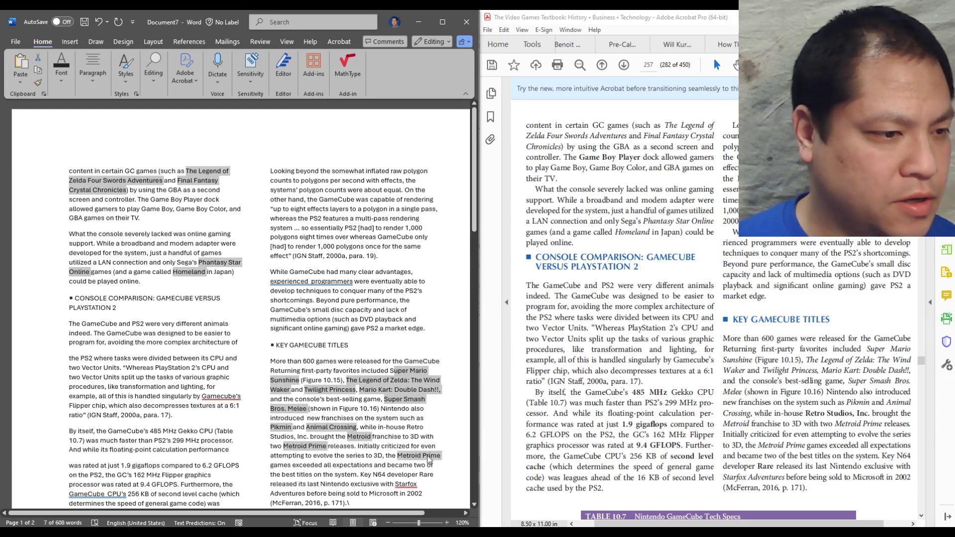
drag(405, 484, 303, 495)
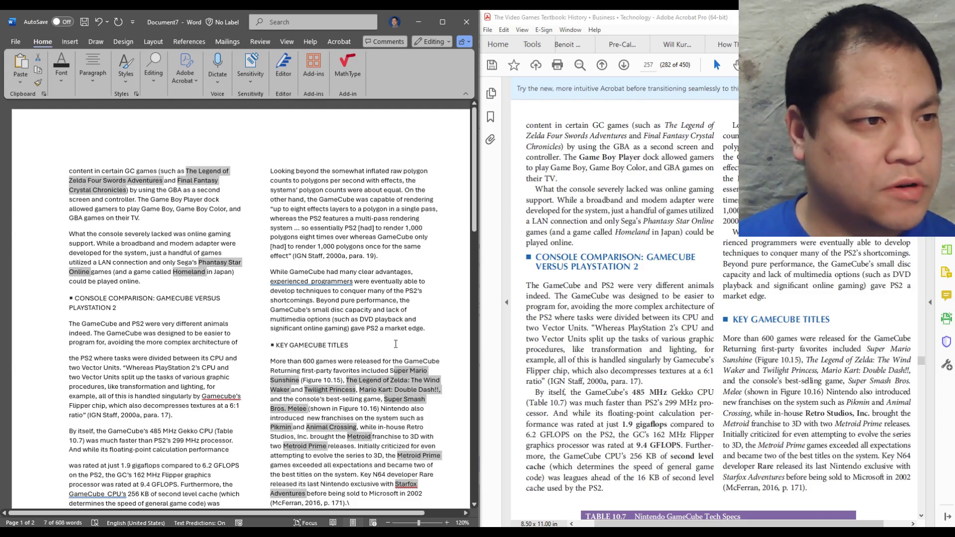
mouse_move(417, 345)
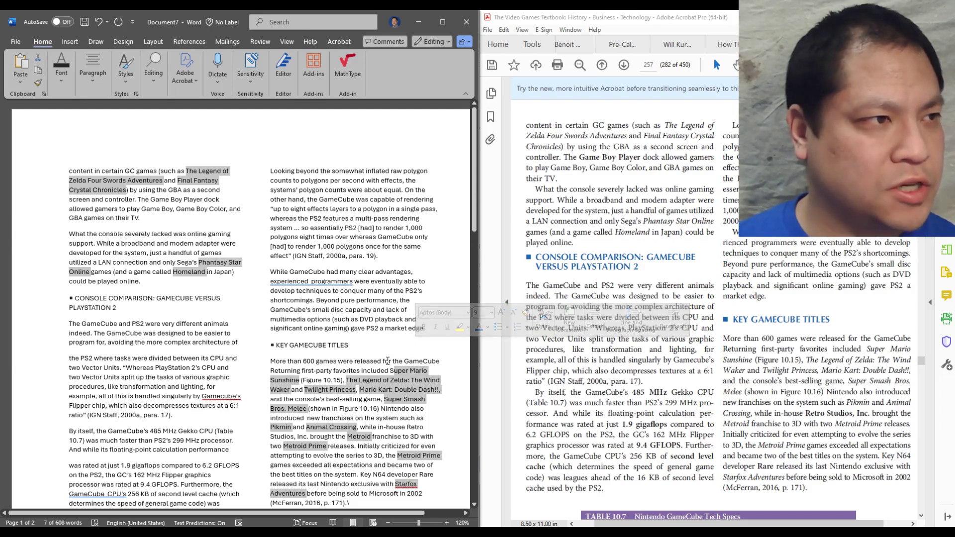
click(62, 81)
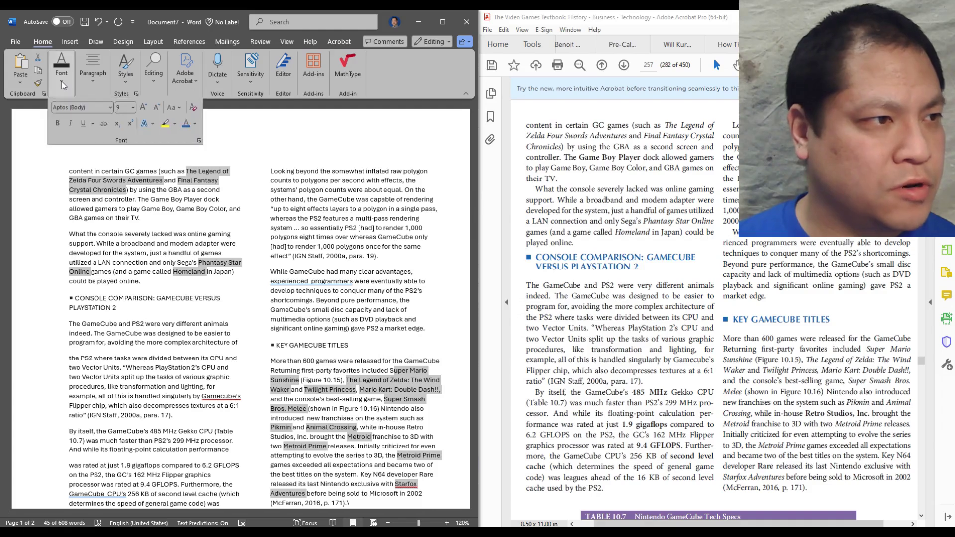
click(71, 127)
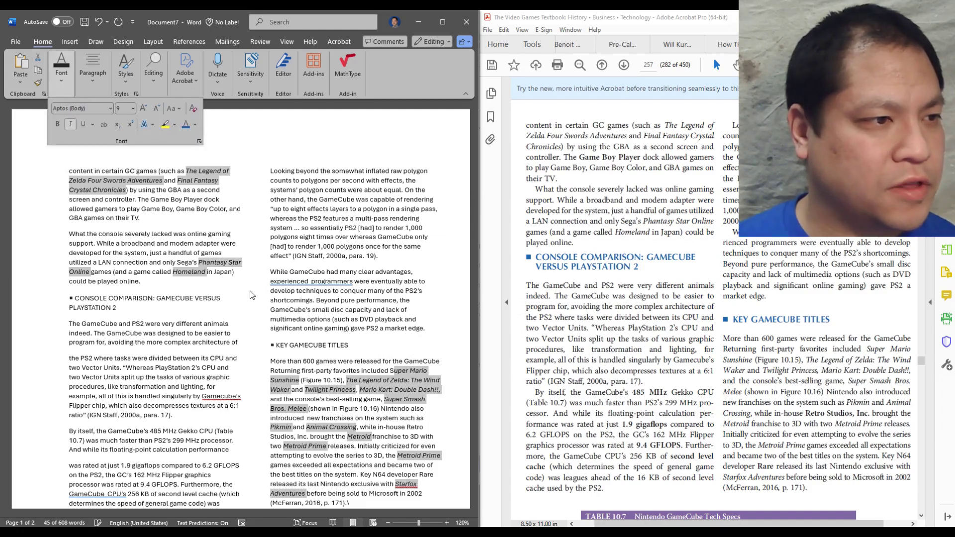
click(197, 274)
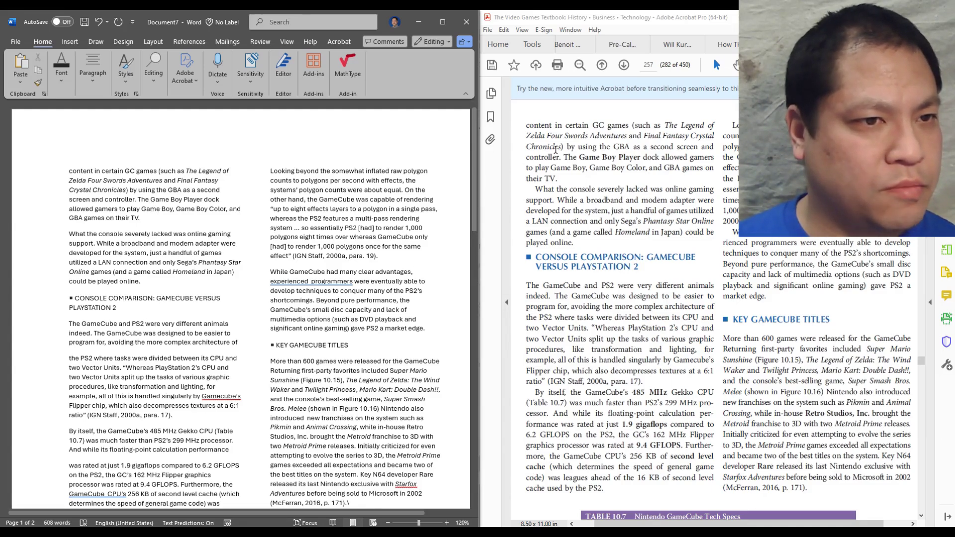
Following the PDF page, make the term Game Boy Player bold in the opening paragraph.
drag(564, 157, 659, 157)
click(141, 199)
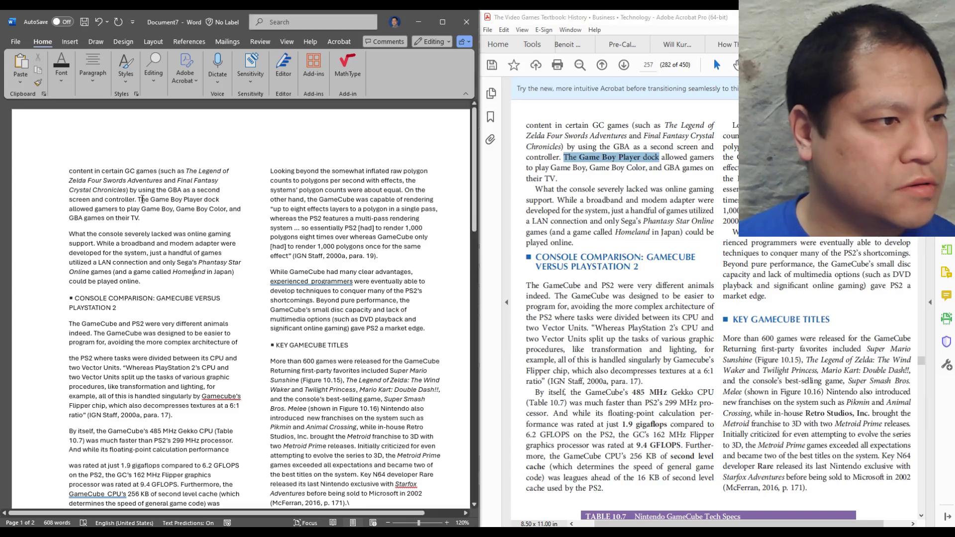
drag(157, 200, 200, 198)
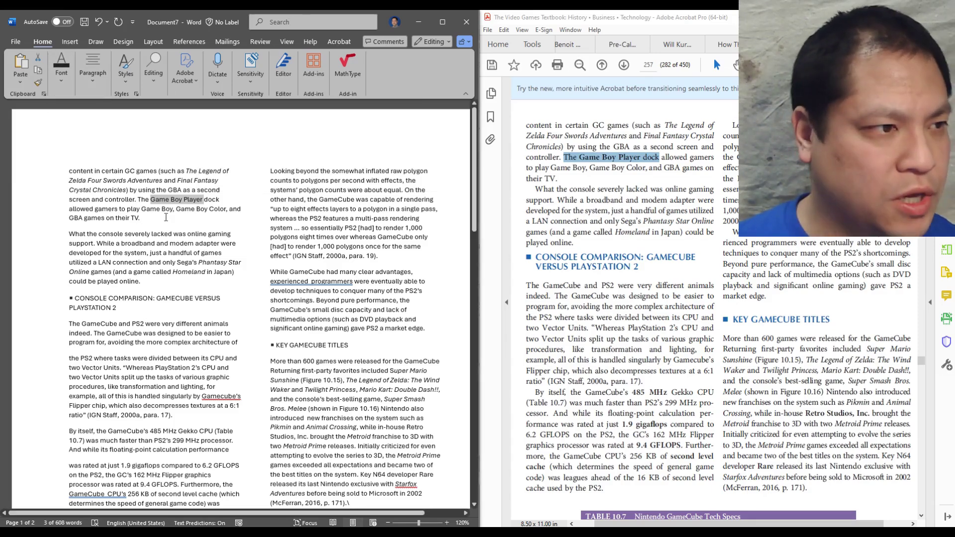
key(ctrl+b)
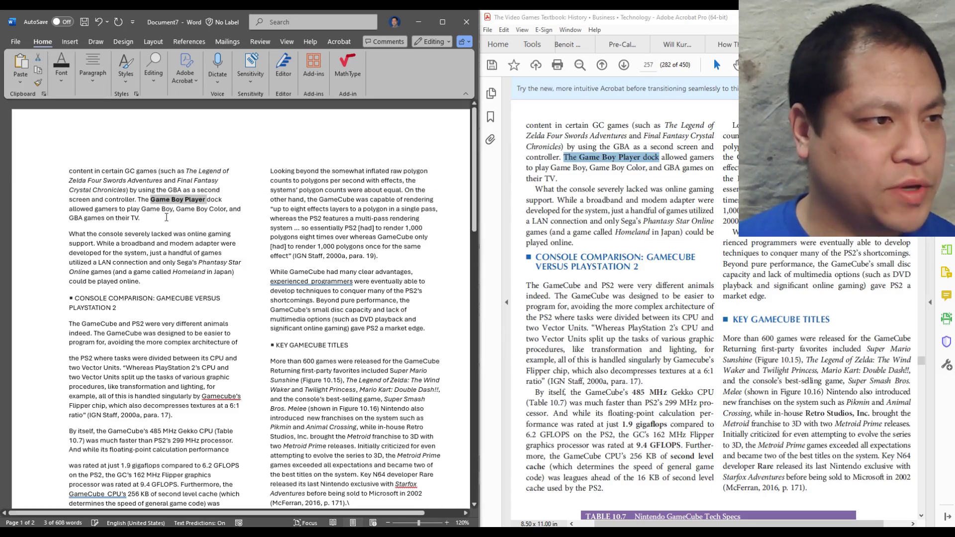
click(219, 253)
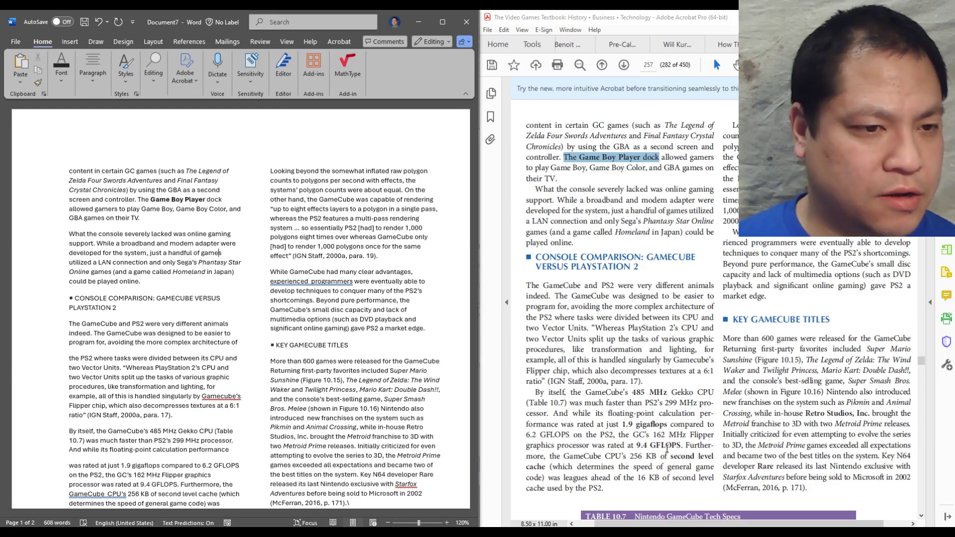
Make the words MHz after 485 and gigaflops after 1.9 bold in the paragraph about the Gekko CPU.
double_click(170, 432)
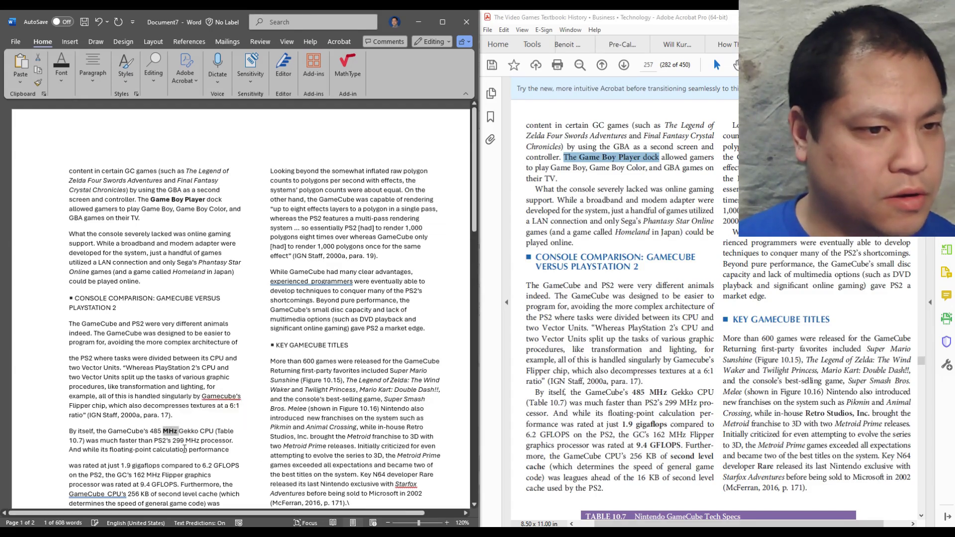
click(653, 426)
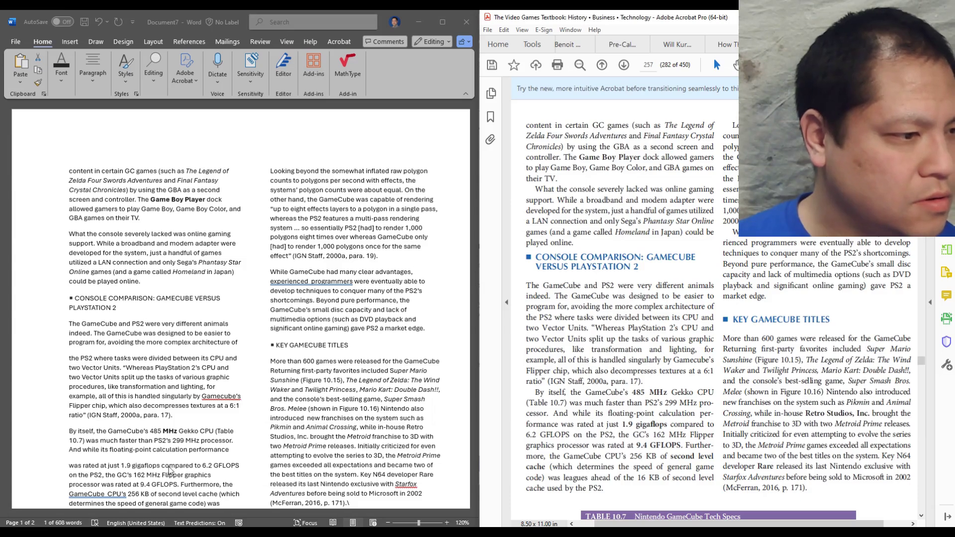
double_click(146, 466)
key(ctrl+b)
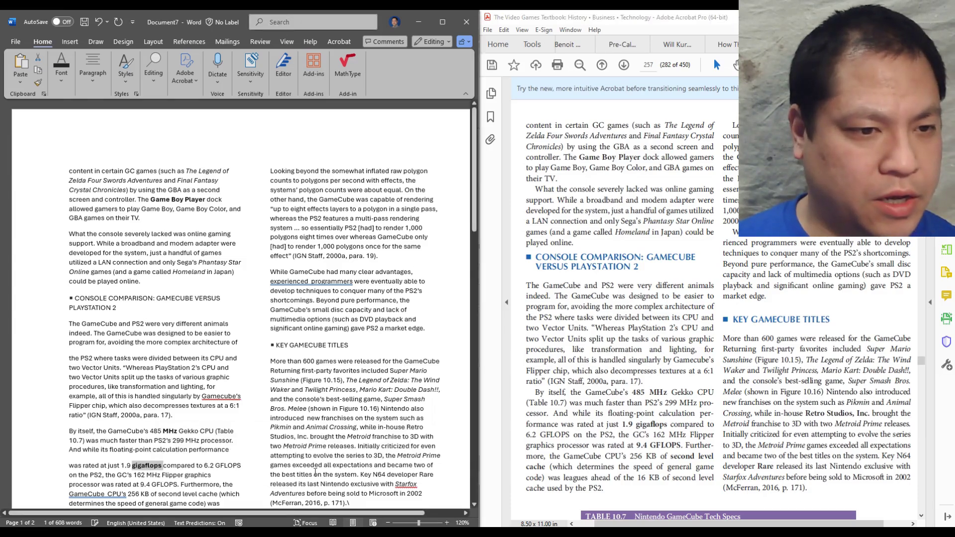
Make the word GFLOPS after 9.4 bold, undoing the accidental paste of the copied page text over it.
click(696, 460)
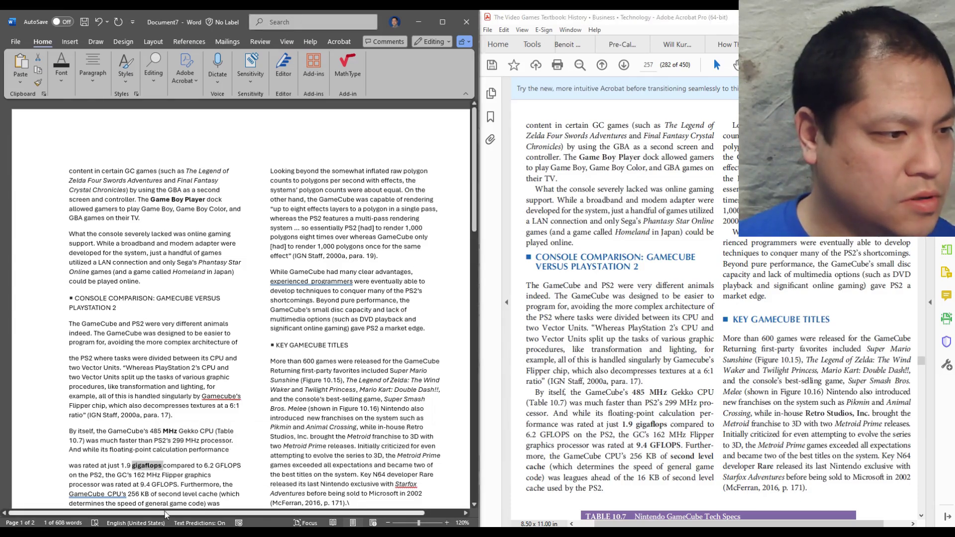
click(162, 484)
scroll(162, 484, down, 10)
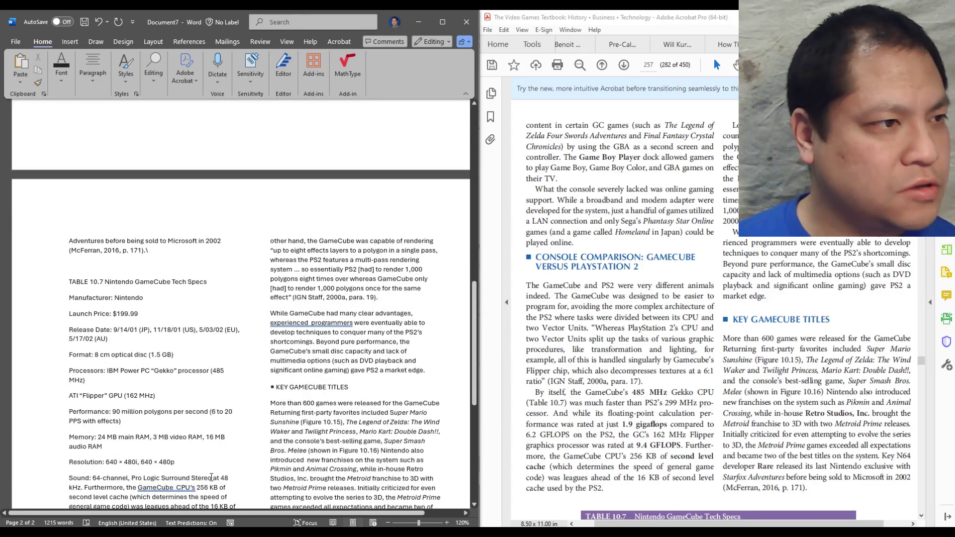
scroll(212, 477, up, 10)
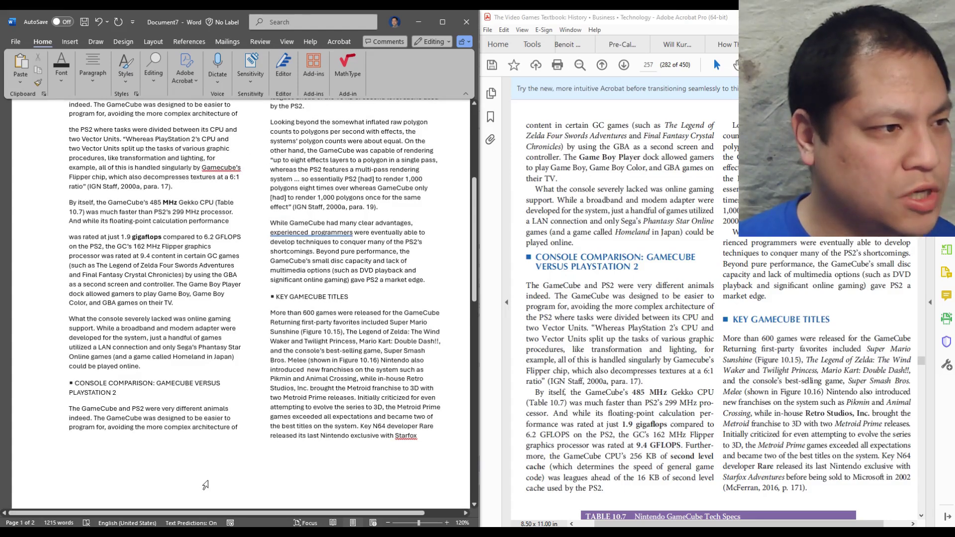
key(ctrl+z)
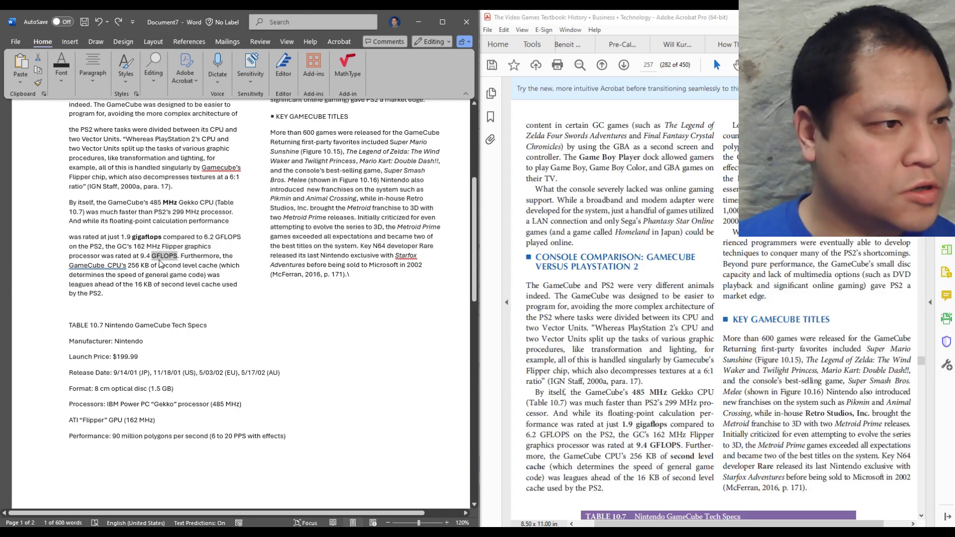
key(ctrl+b)
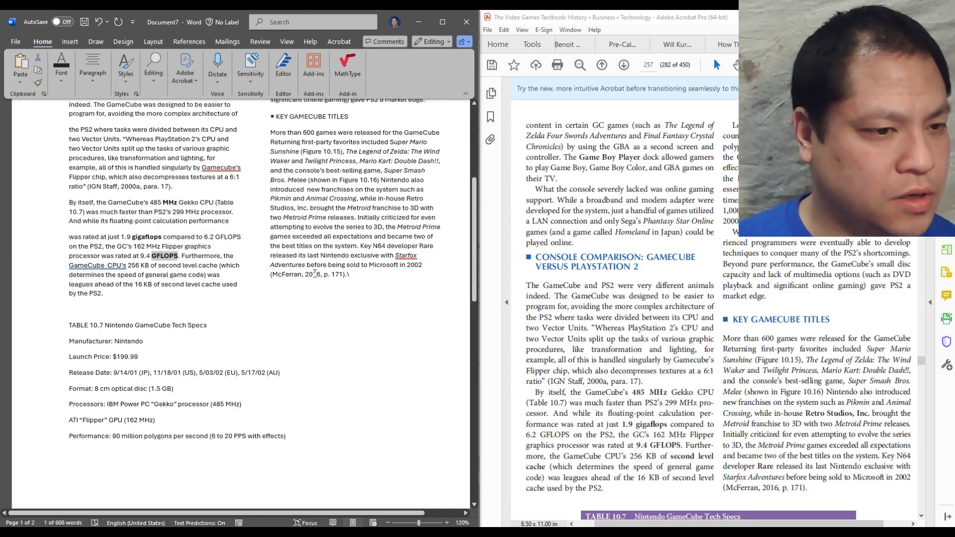
Make the phrase second level cache bold in the Gekko CPU paragraph, undoing the accidental paste of the page text over it.
click(200, 275)
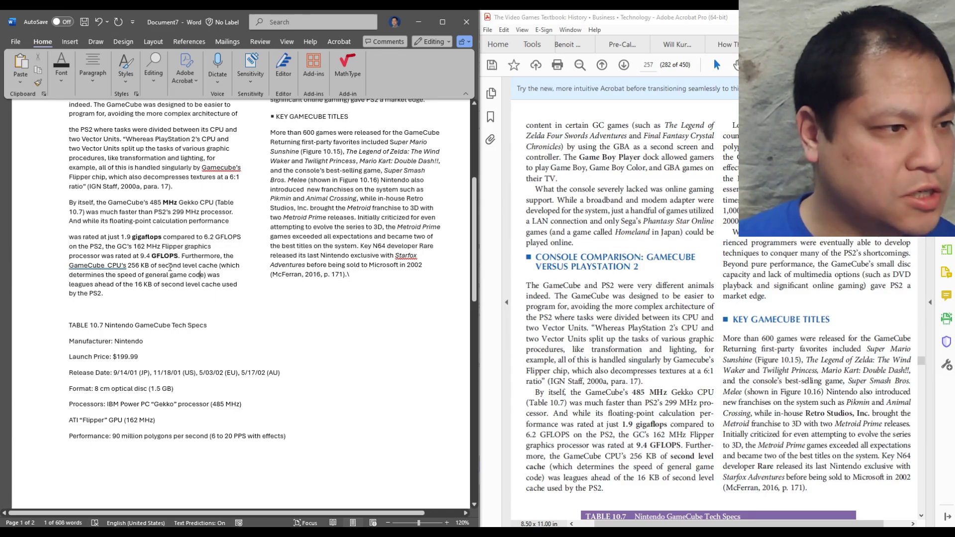
drag(158, 265, 205, 263)
key(ctrl+b)
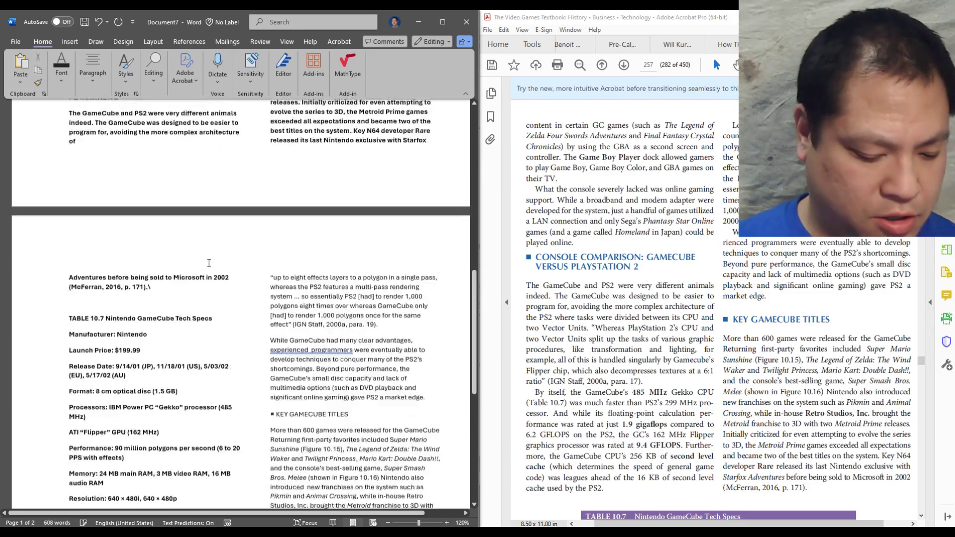
scroll(214, 266, down, 5)
scroll(214, 265, up, 8)
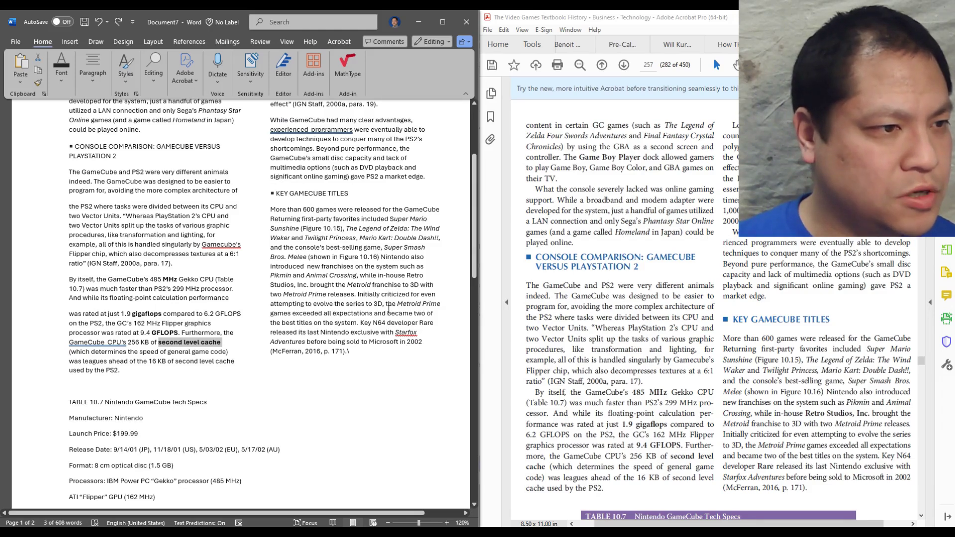
Make the company names Retro Studios, Inc. and Rare bold in the paragraph under KEY GAMECUBE TITLES.
drag(407, 275, 306, 287)
key(ctrl+b)
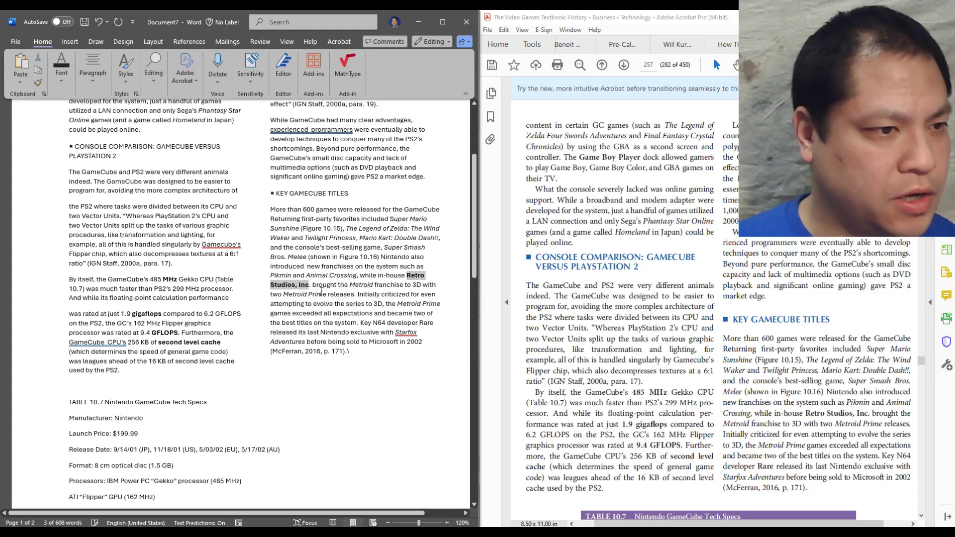
click(403, 323)
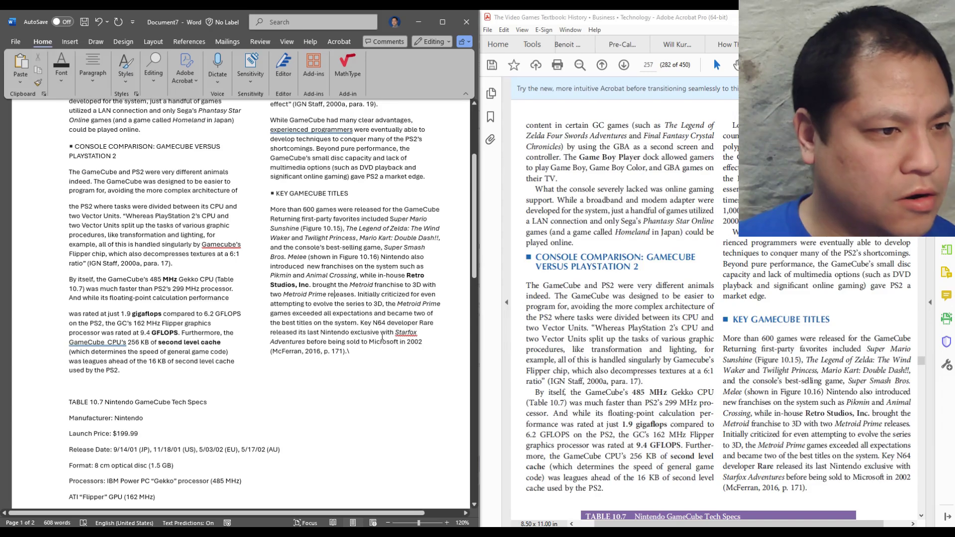
double_click(430, 324)
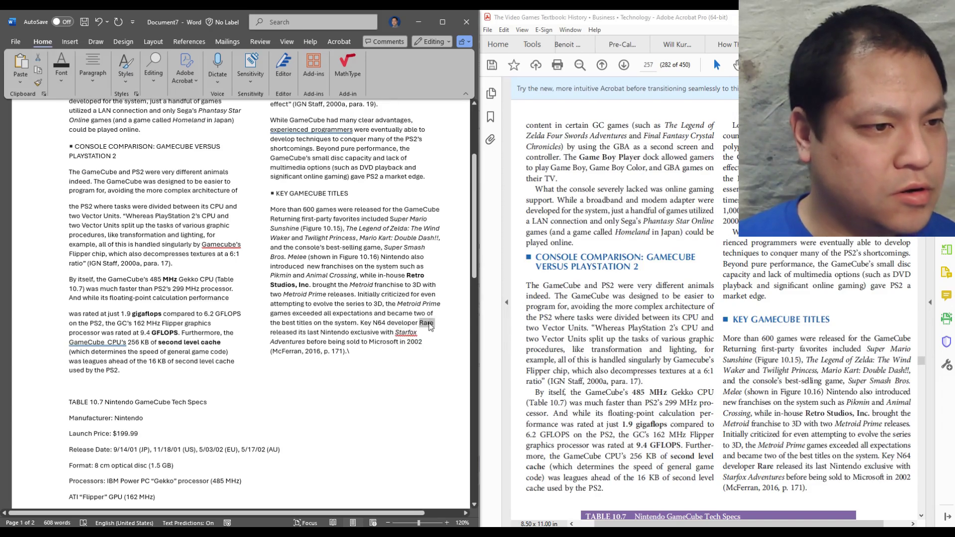
key(ctrl+b)
click(409, 348)
Set the font size of both section headings, CONSOLE COMPARISON: GAMECUBE VERSUS PLAYSTATION 2 and KEY GAMECUBE TITLES, to 11.
scroll(418, 430, up, 3)
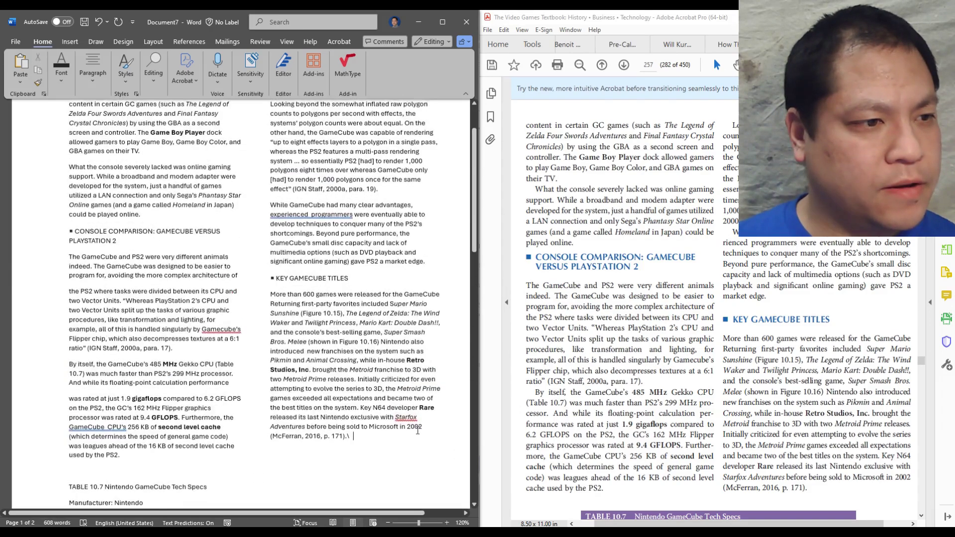
scroll(418, 431, up, 2)
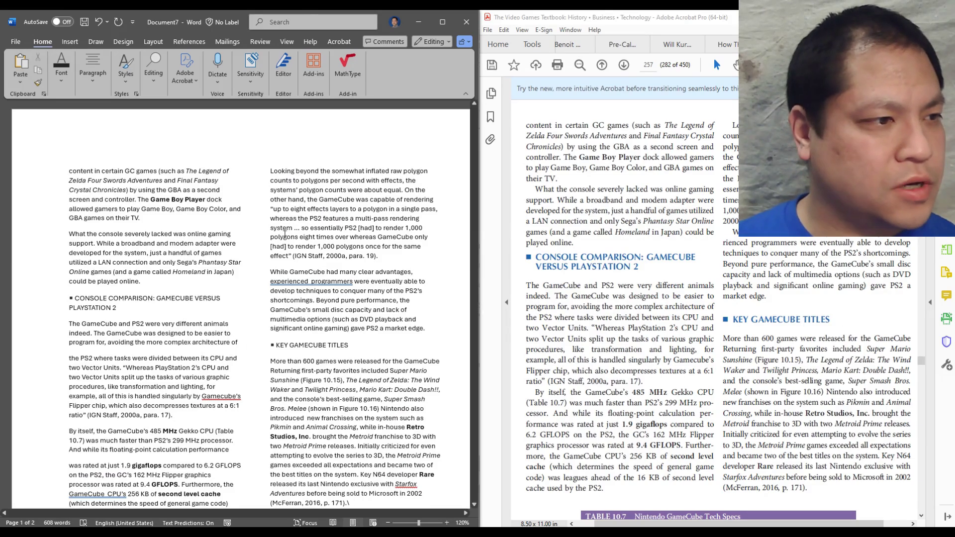
triple_click(116, 309)
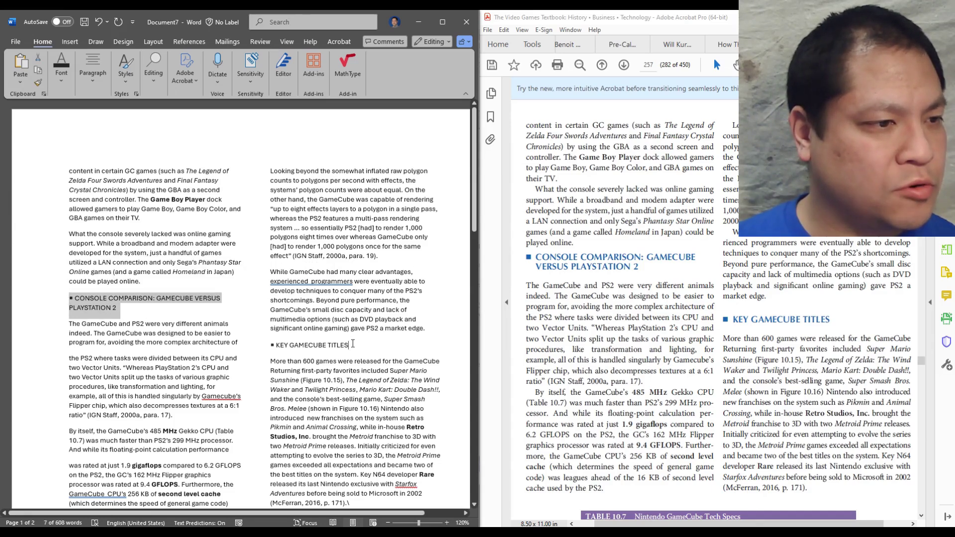
drag(350, 345, 285, 336)
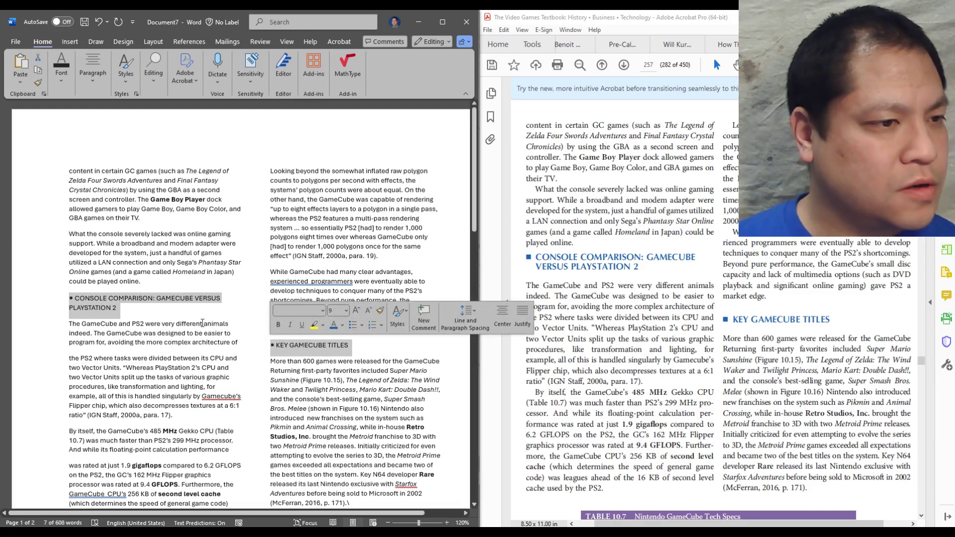
click(348, 309)
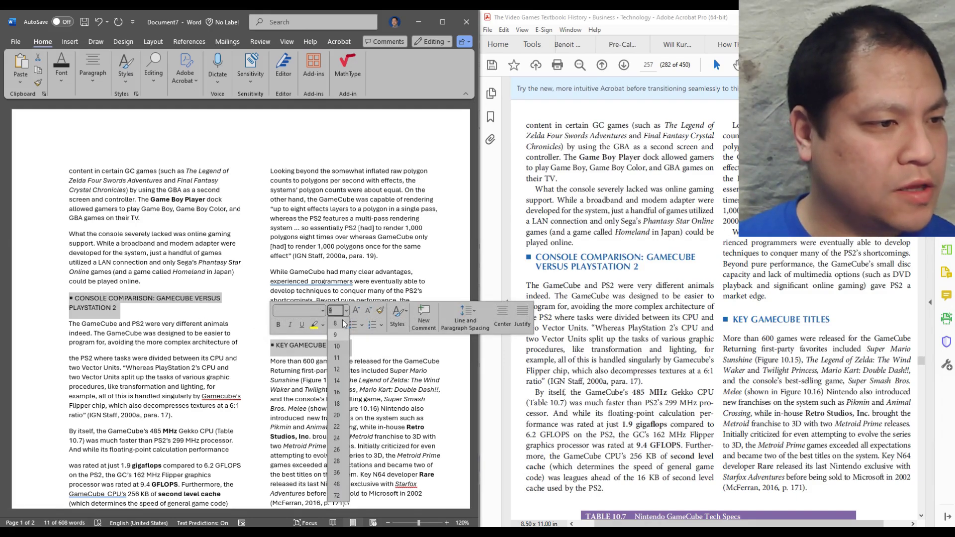
click(341, 357)
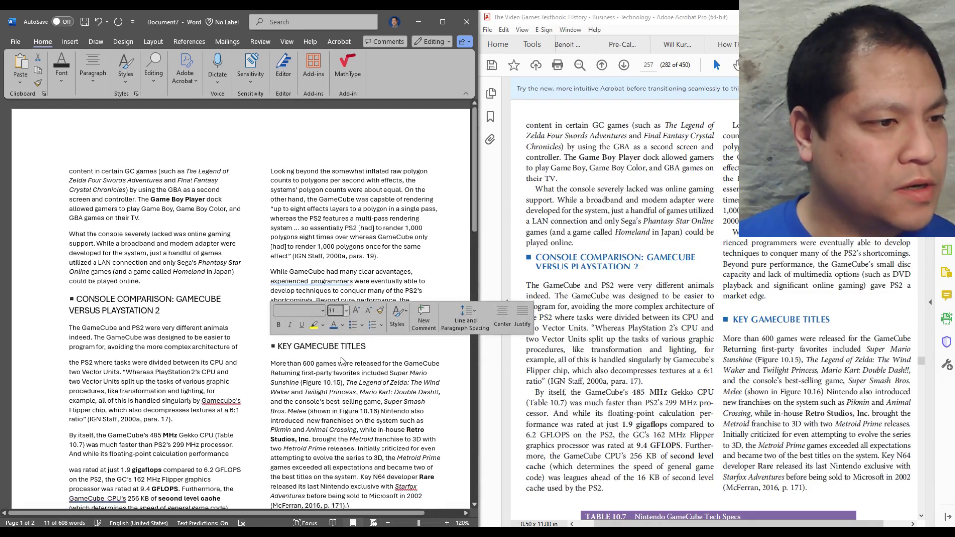
Color both section headings with a medium light blue picked from the standard color hexagon to resemble the PDF headings.
click(343, 325)
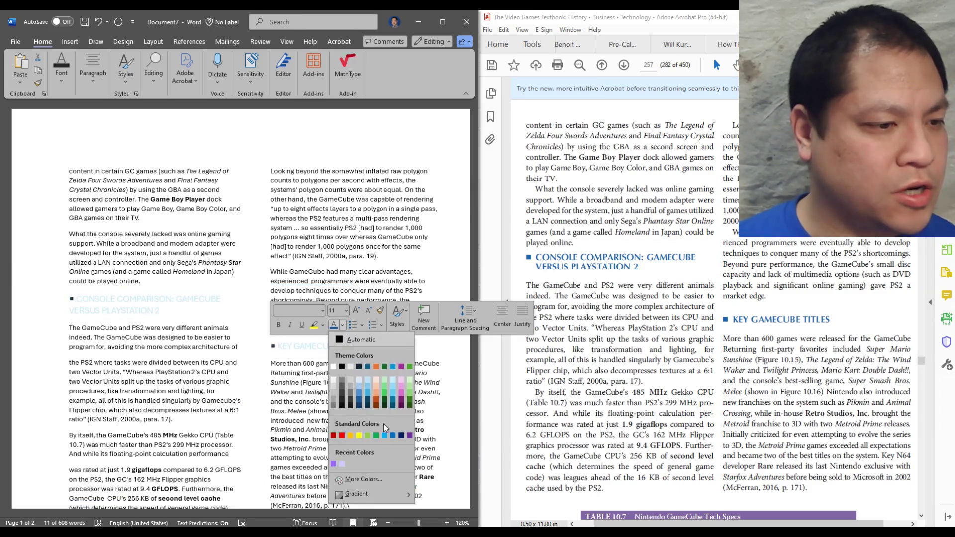
click(364, 480)
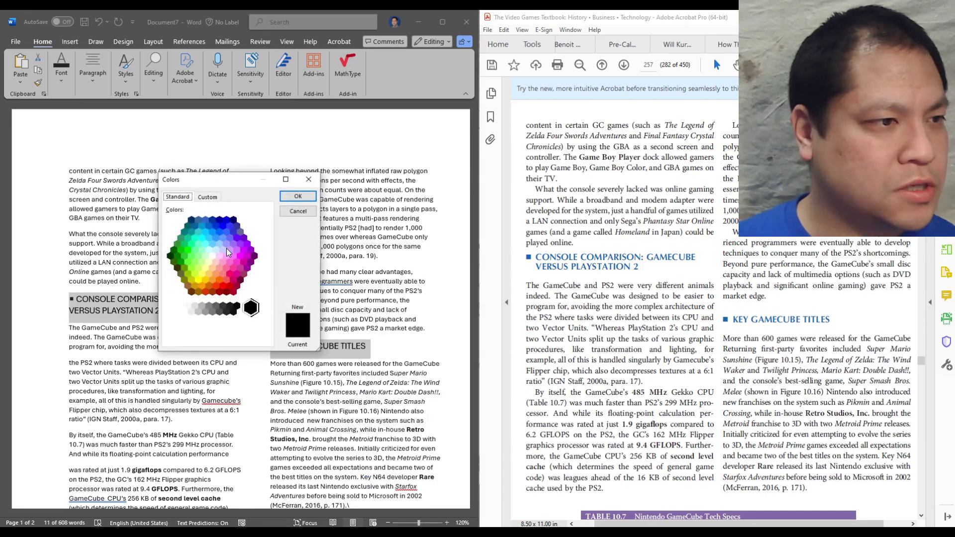
click(219, 244)
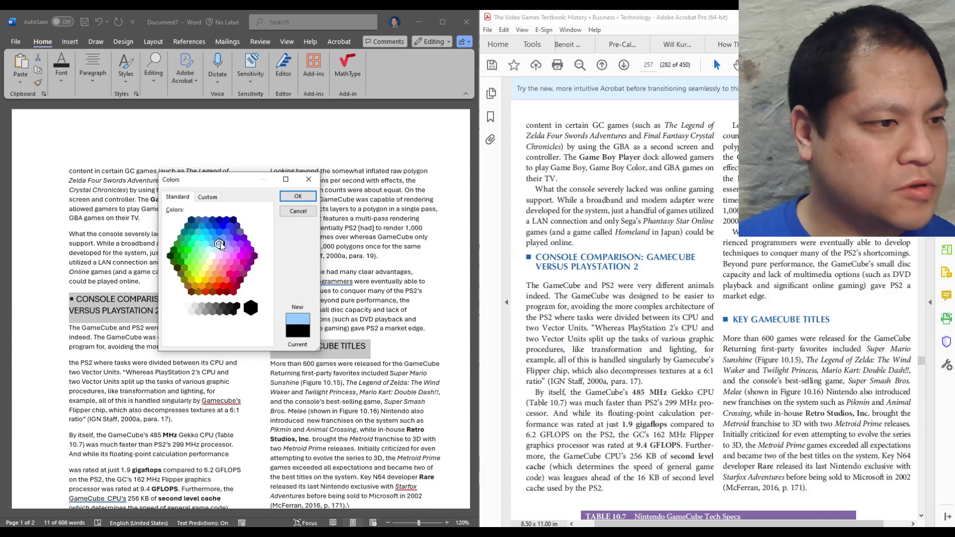
click(223, 239)
click(289, 196)
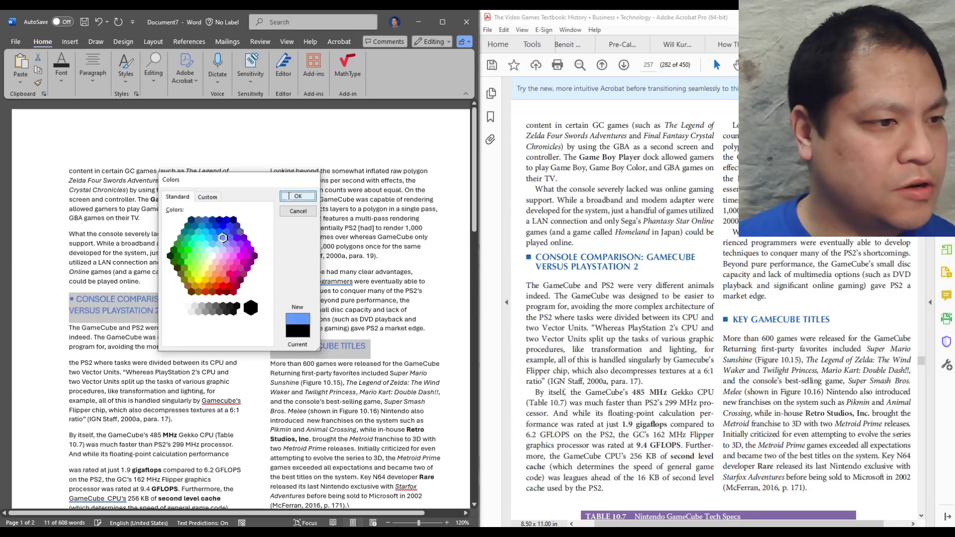
click(388, 319)
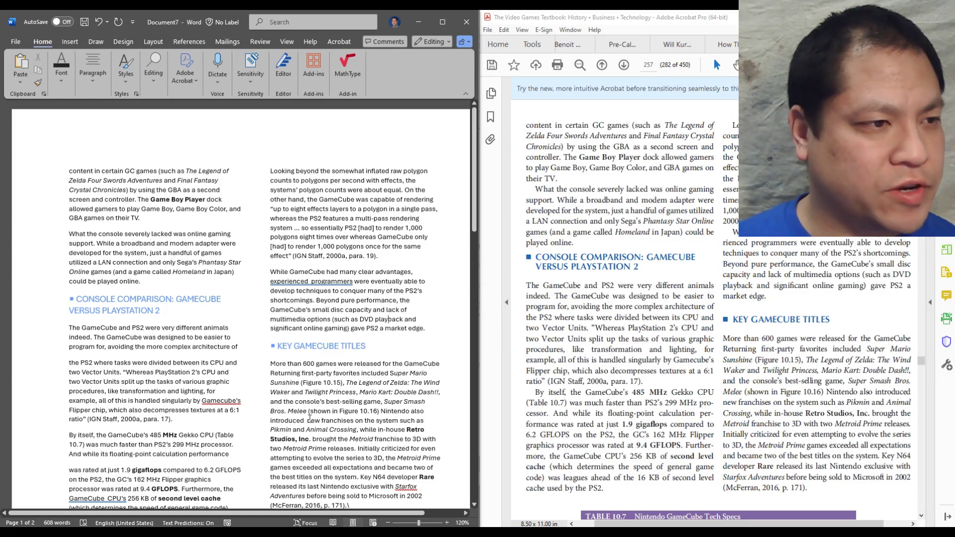
Insert a table of 2 columns and 8 rows on the empty line above the TABLE 10.7 tech specs text.
scroll(309, 420, down, 8)
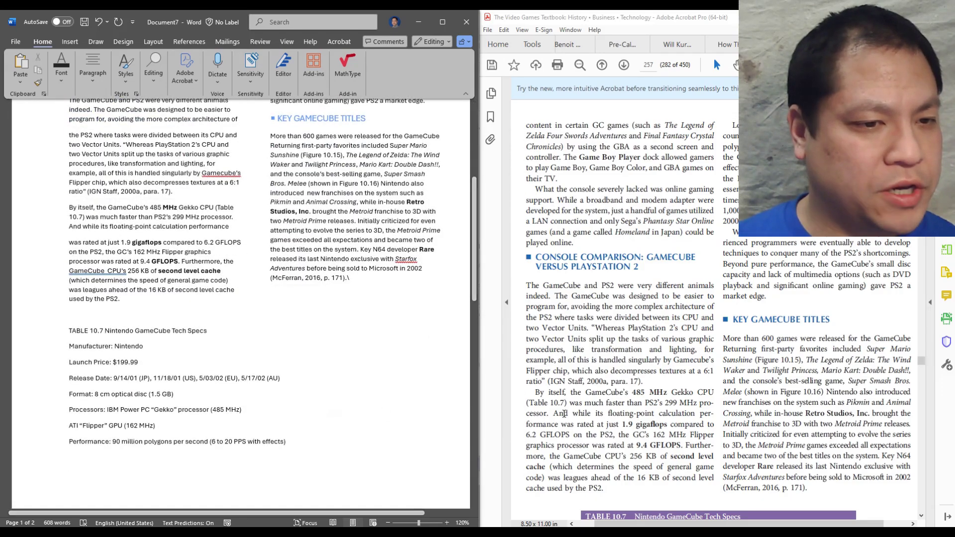
scroll(564, 413, down, 10)
scroll(700, 393, up, 7)
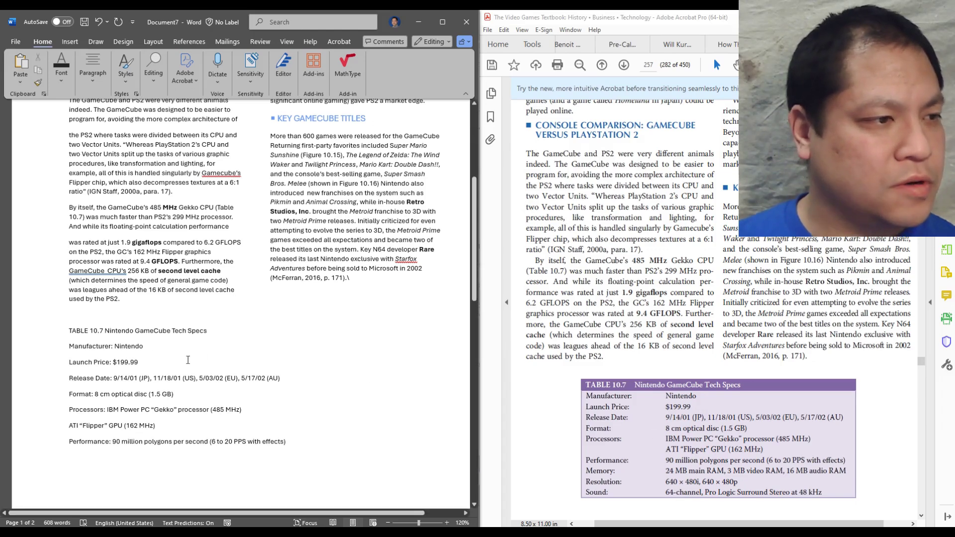
click(102, 319)
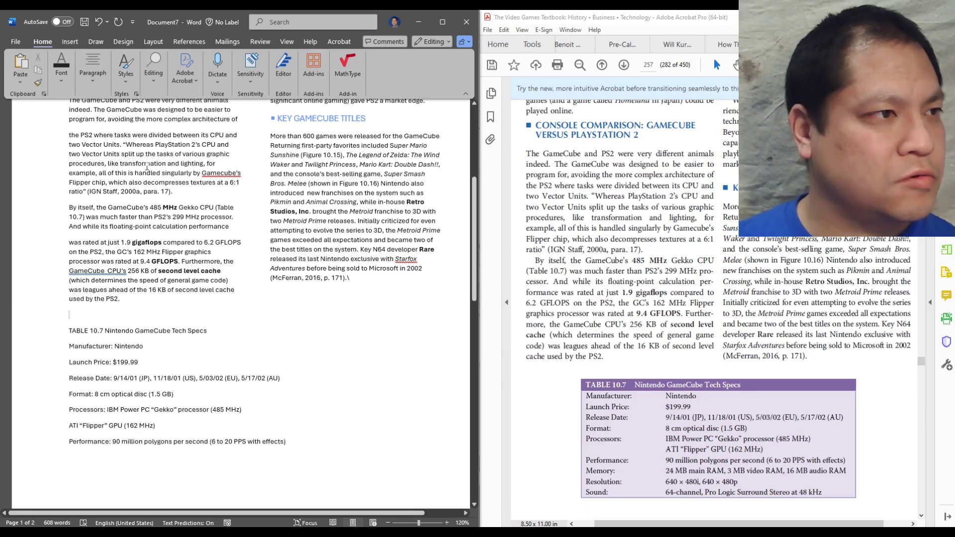
click(67, 44)
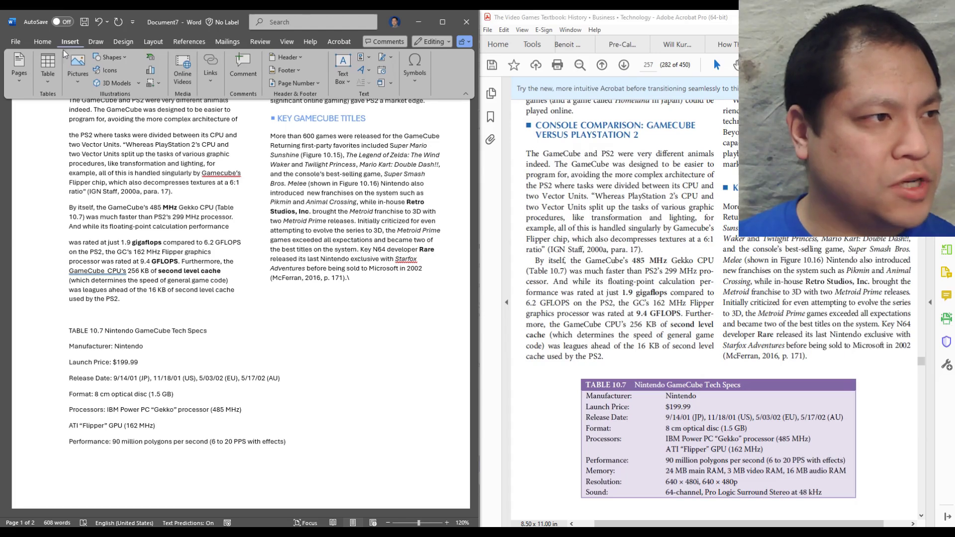
click(50, 76)
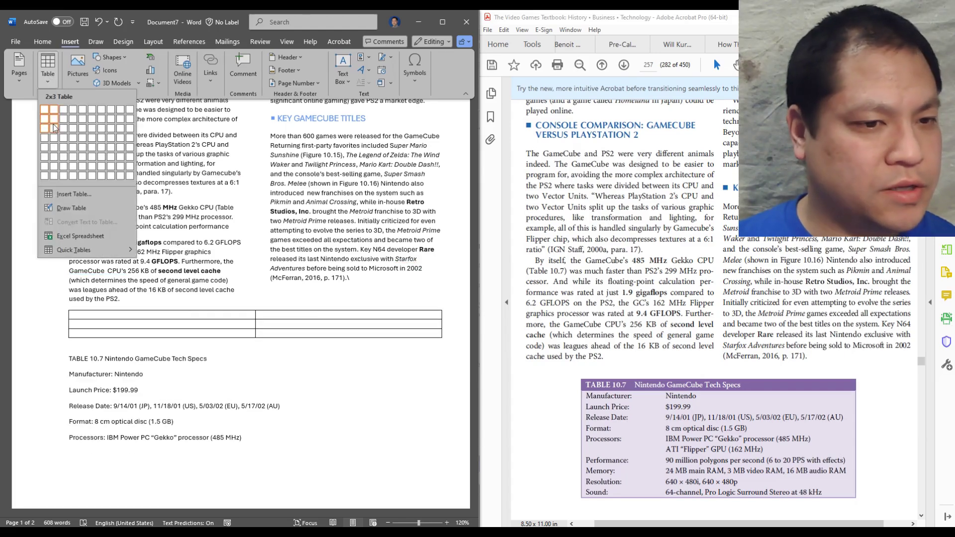
click(55, 174)
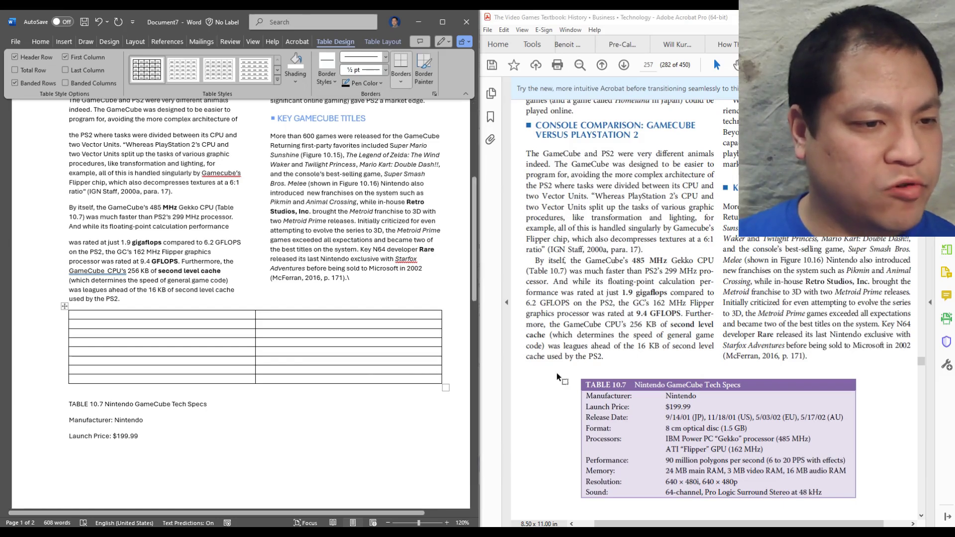
drag(596, 386, 749, 389)
click(752, 390)
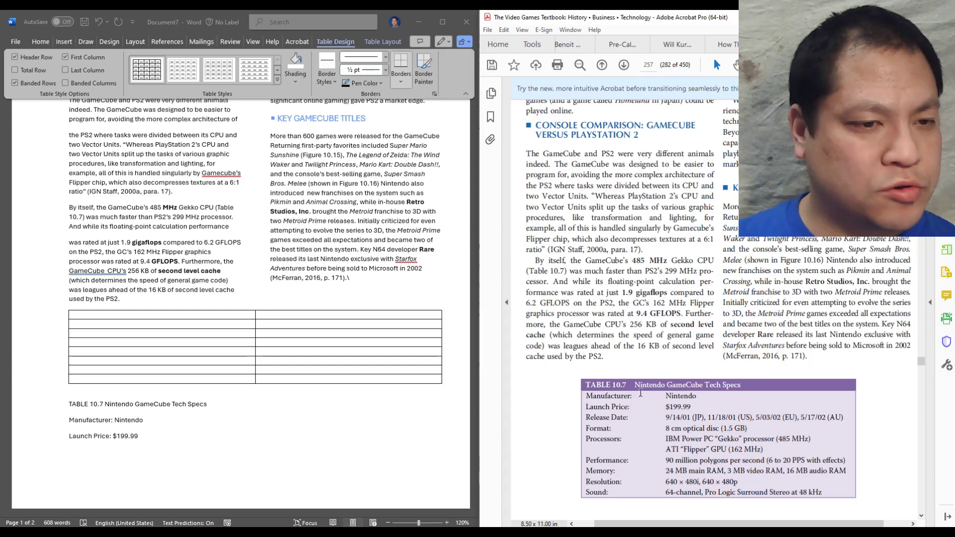
drag(664, 383, 760, 398)
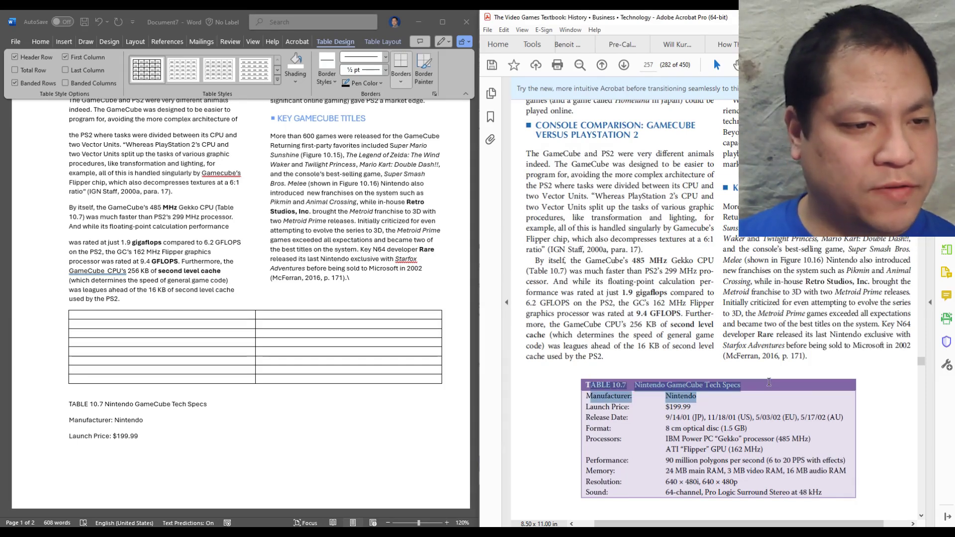
click(759, 398)
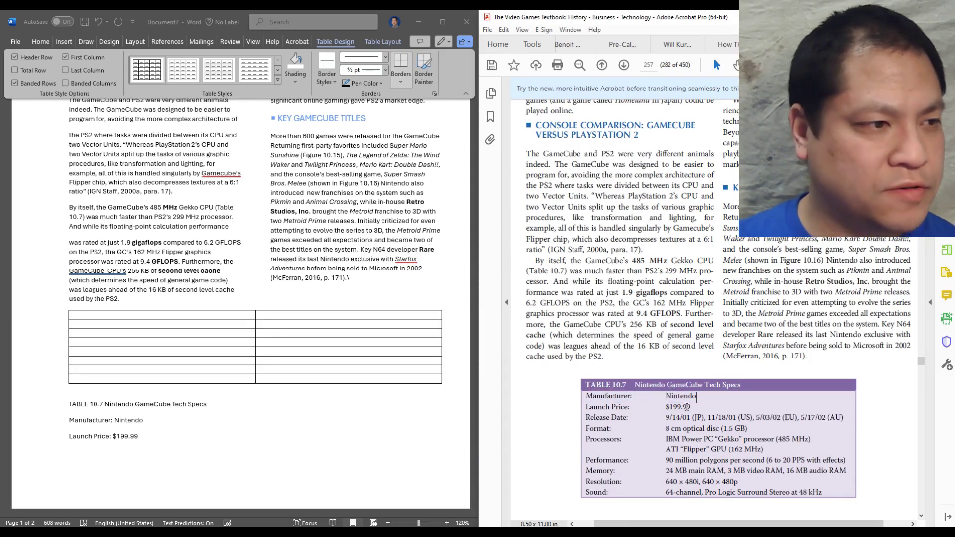
Merge the two cells of the new table's first row into one header cell, like the PDF table's title row.
click(274, 320)
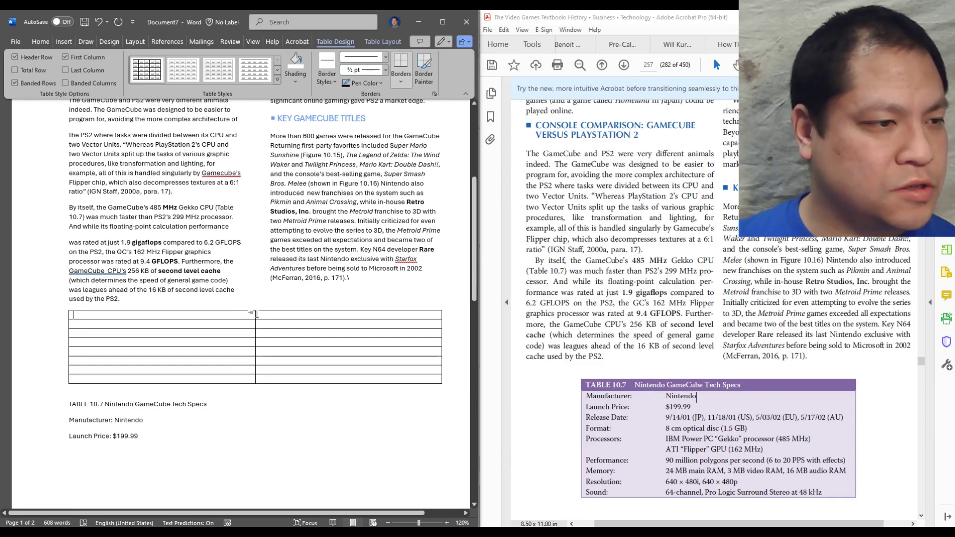
drag(245, 316, 284, 321)
click(211, 326)
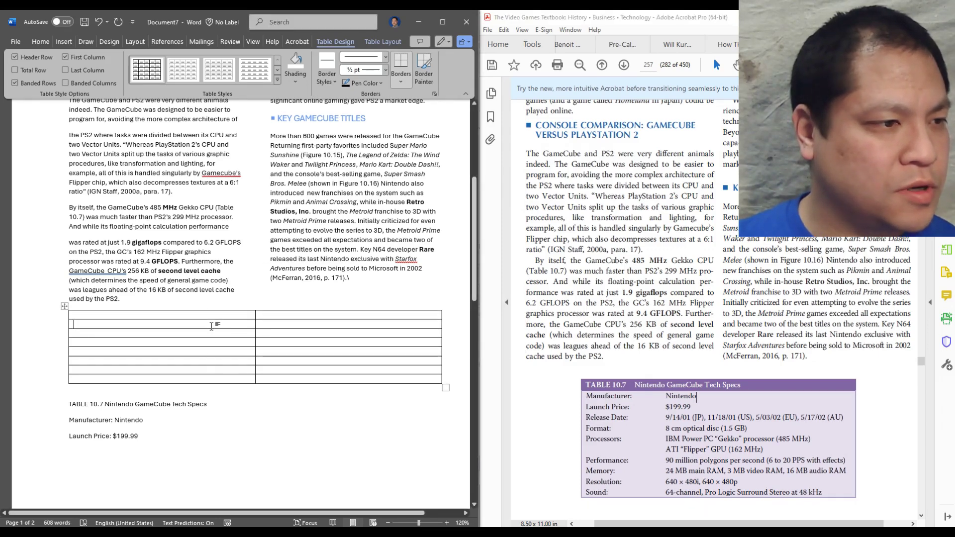
click(198, 310)
click(190, 317)
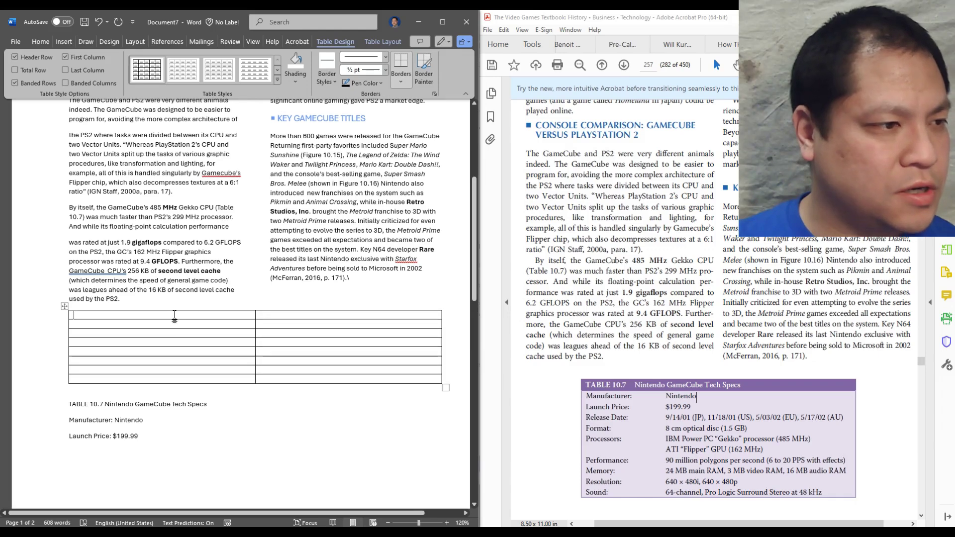
drag(174, 317, 279, 316)
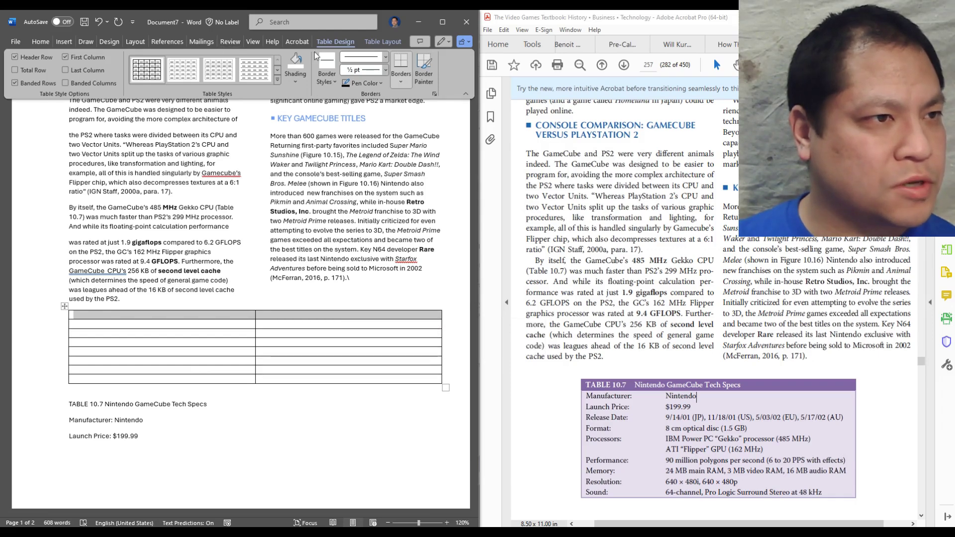
click(380, 42)
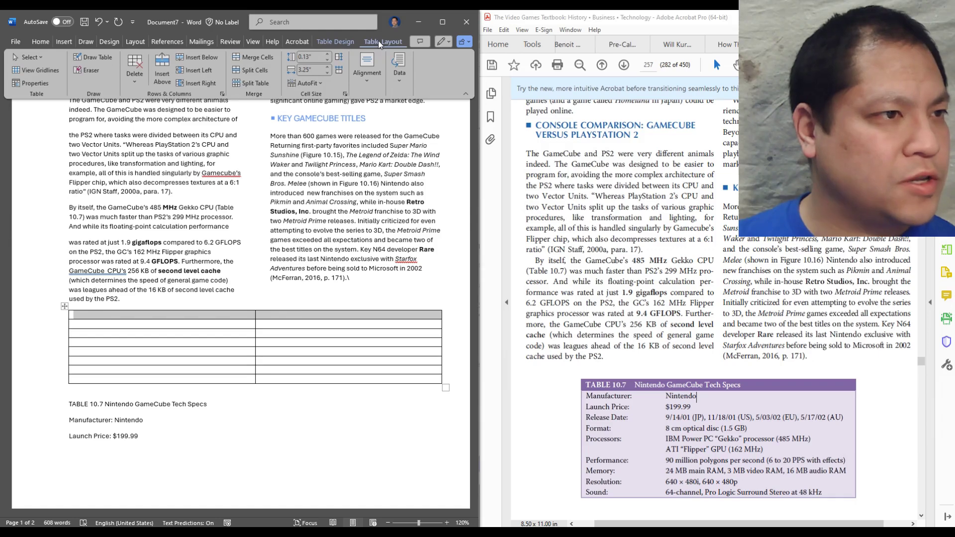
click(253, 58)
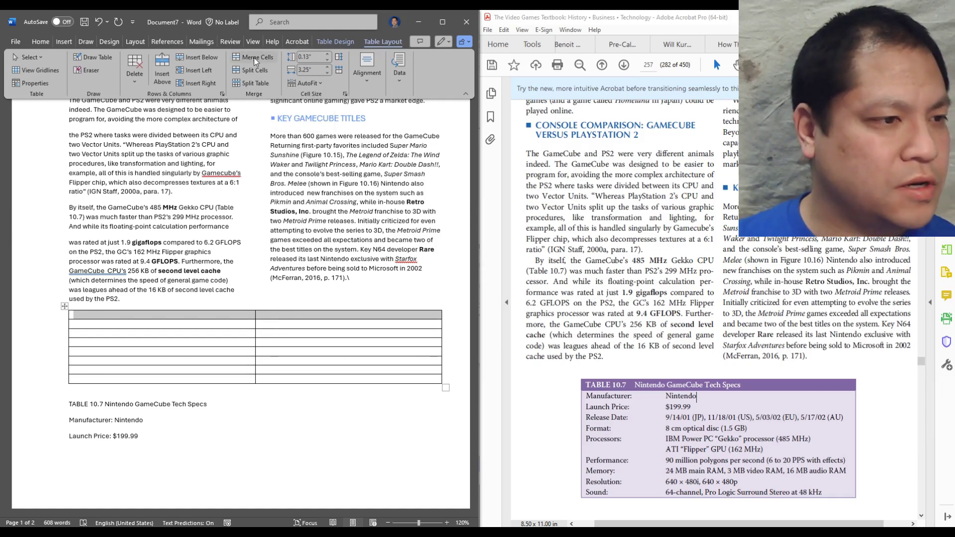
click(289, 324)
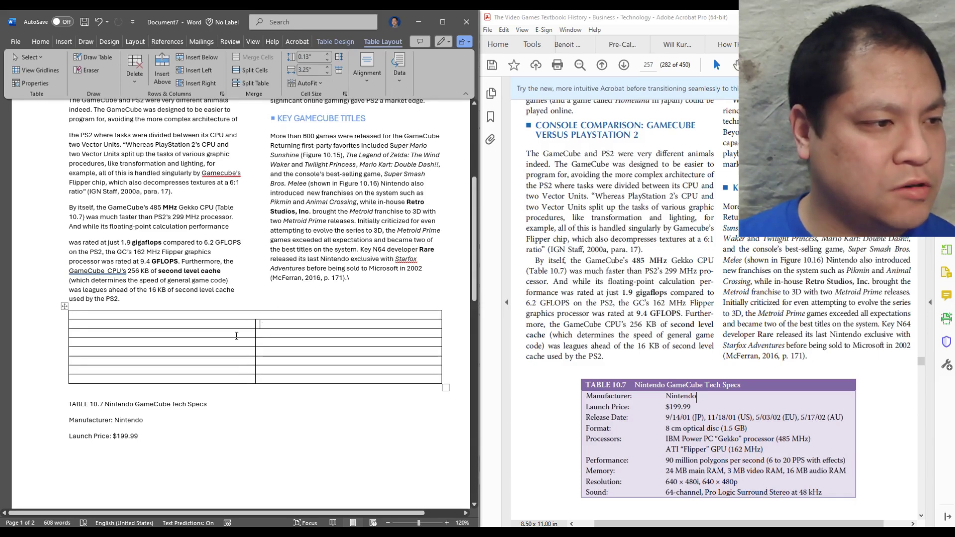
click(274, 335)
Move the title text TABLE 10.7 Nintendo GameCube Tech Specs from below the table into the merged header cell.
click(82, 411)
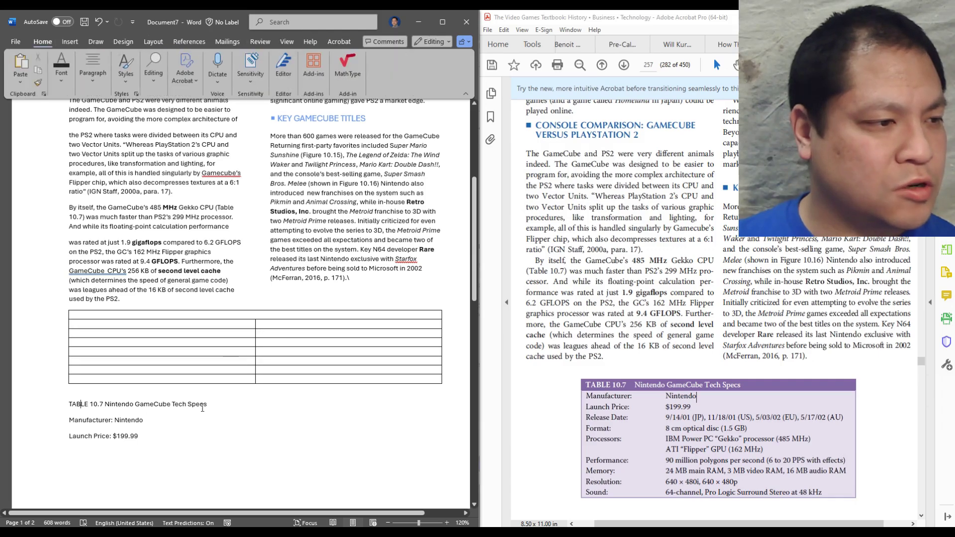
drag(206, 406, 55, 408)
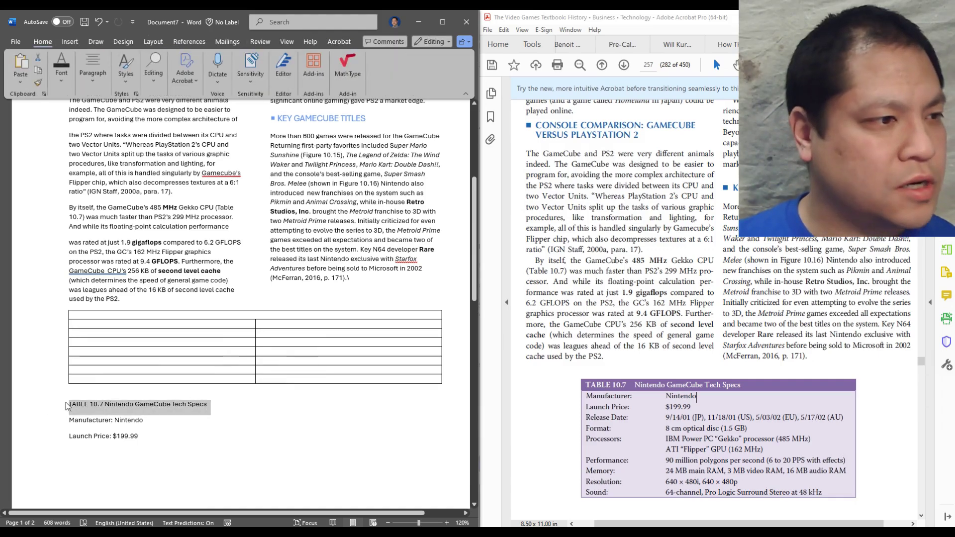
key(ctrl+x)
click(108, 316)
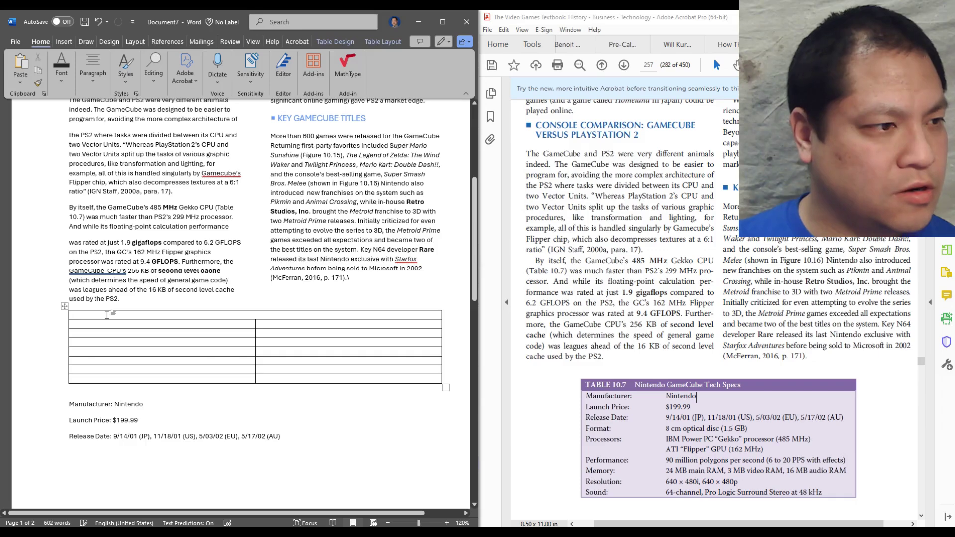
key(ctrl+v)
Move the Manufacturer text into the second table row, with the label in the first column and Nintendo in the second.
click(150, 414)
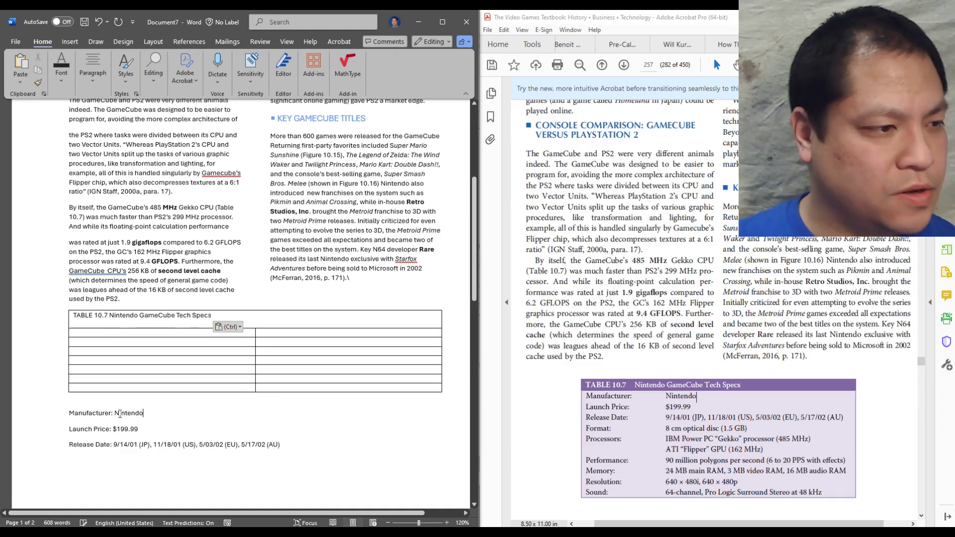
double_click(129, 413)
double_click(100, 413)
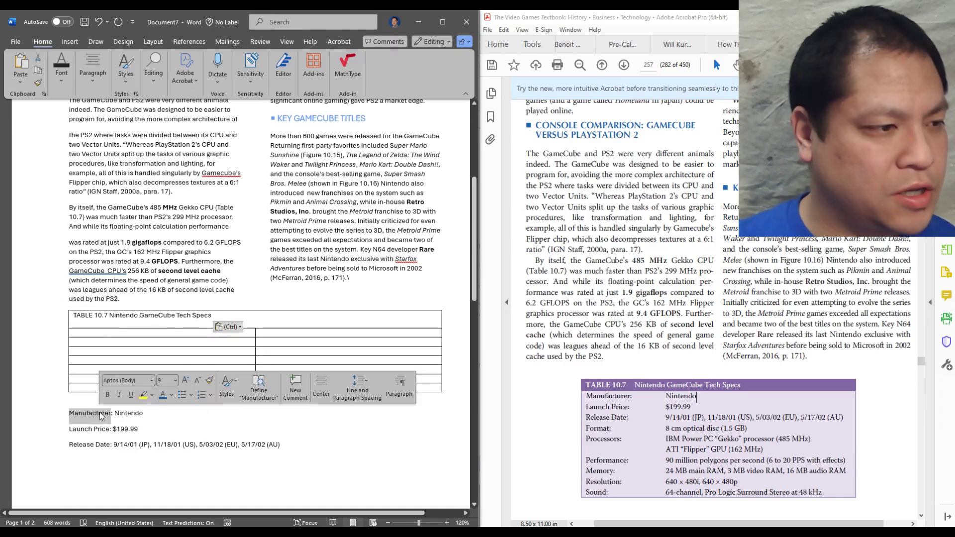
double_click(128, 413)
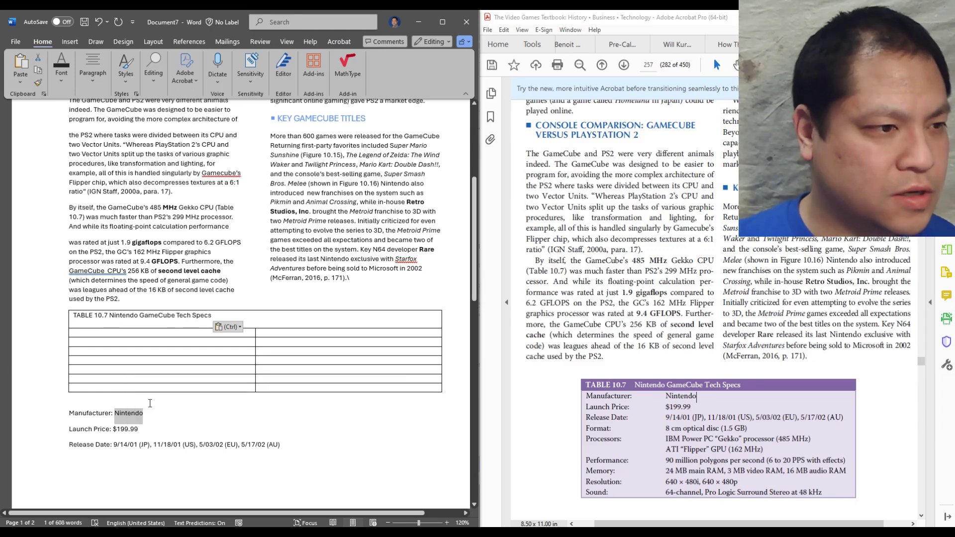
key(BackSpace)
click(264, 333)
key(ctrl+v)
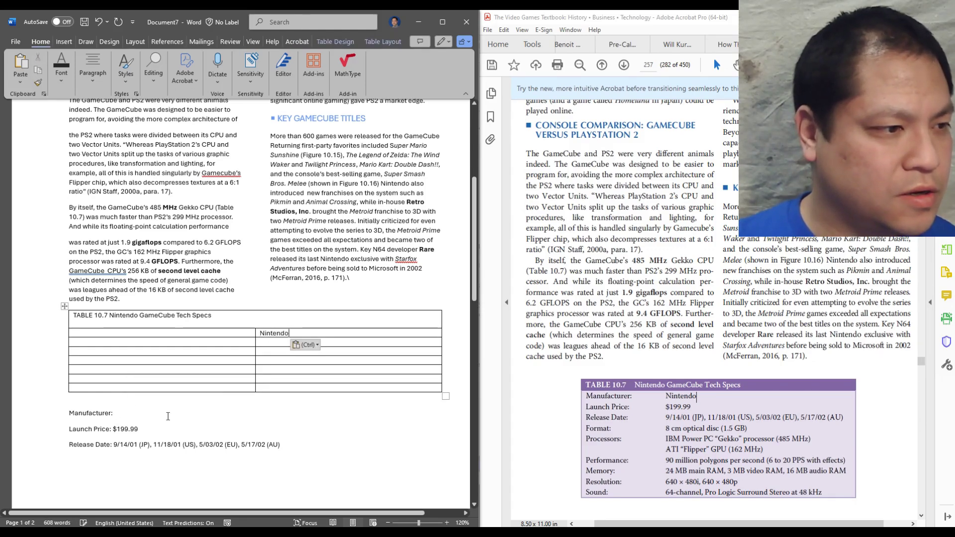
triple_click(107, 413)
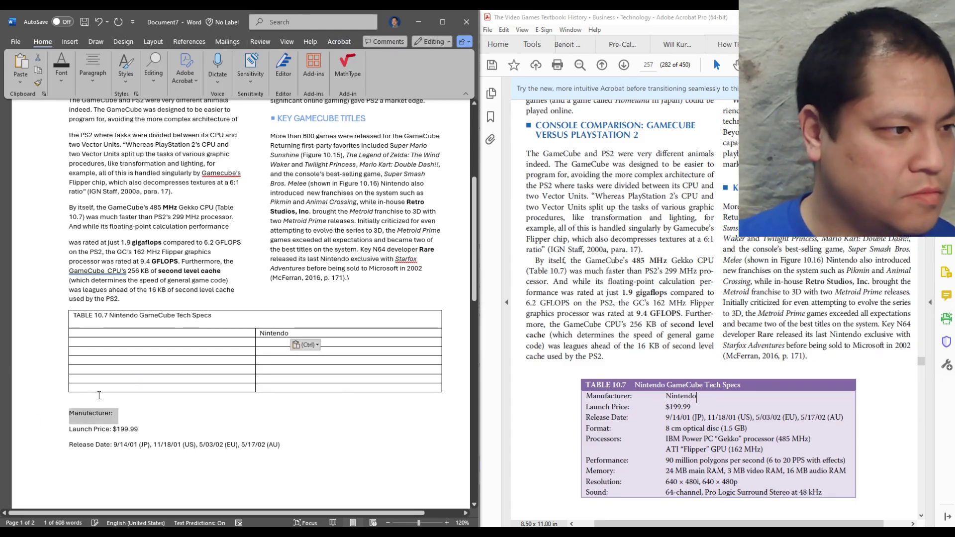
key(BackSpace)
click(126, 339)
key(ctrl+v)
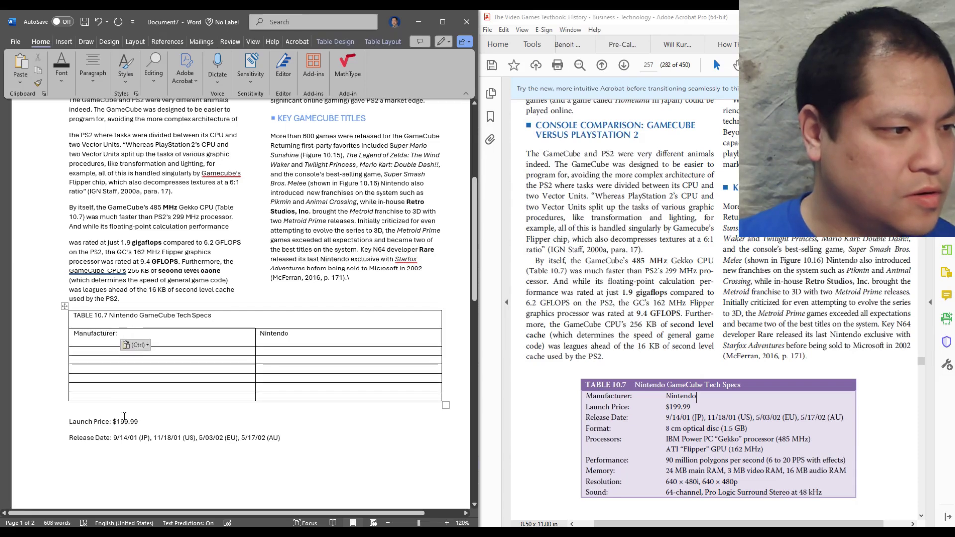
Move the Launch Price: label and its value $199.99 into the two cells of the third table row.
click(133, 421)
double_click(133, 422)
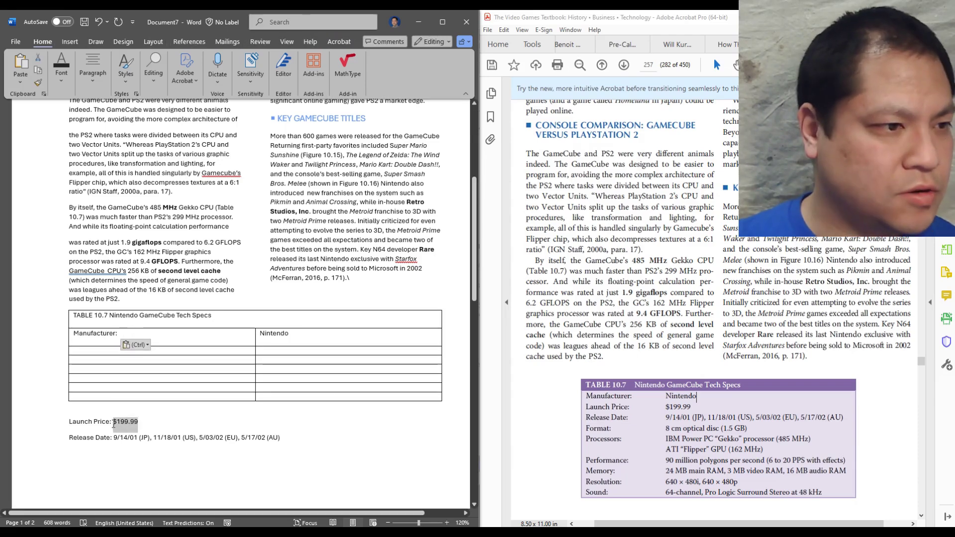
key(ctrl+x)
click(269, 351)
key(ctrl+v)
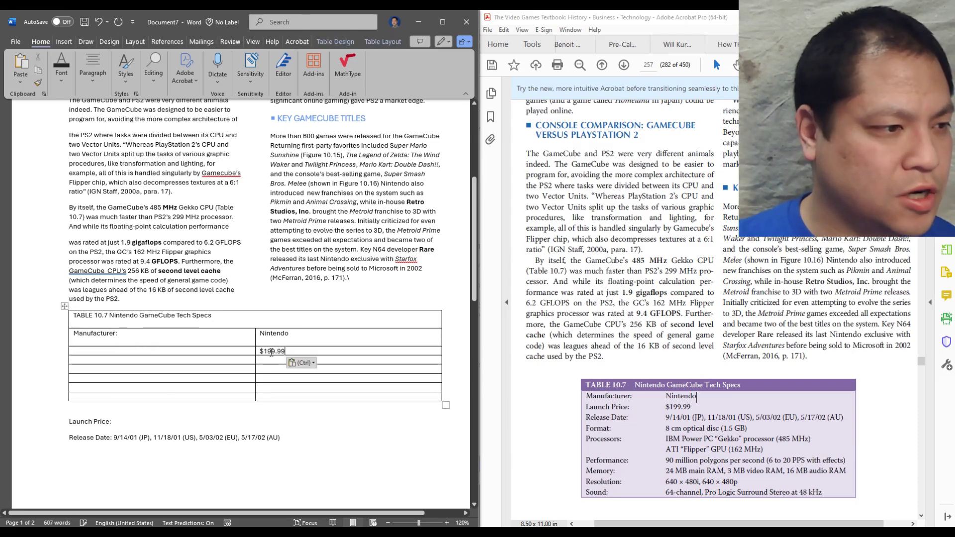
drag(119, 421, 68, 423)
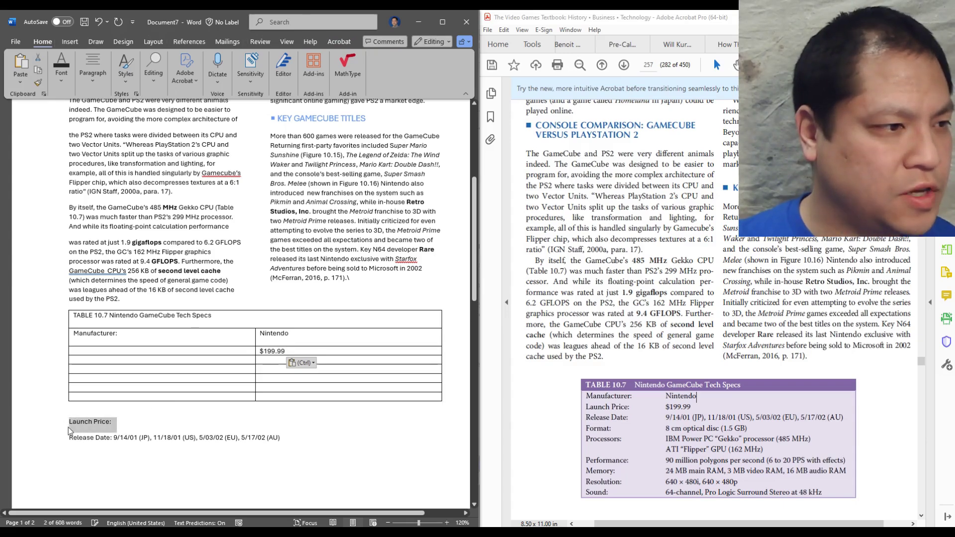
key(ctrl+x)
click(99, 352)
key(ctrl+v)
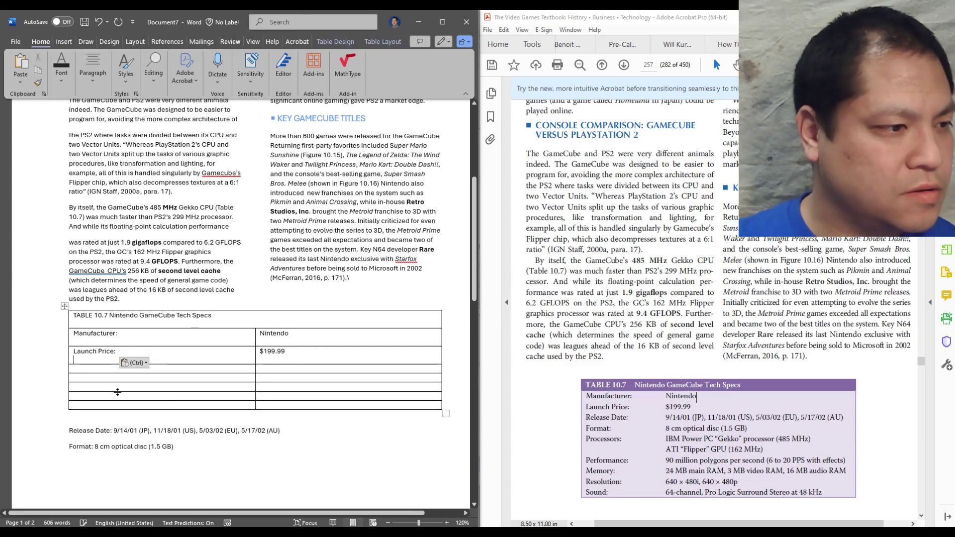
Move the Release Date: label and its four regional dates from below the table into the two cells of the fourth row.
click(120, 434)
click(60, 436)
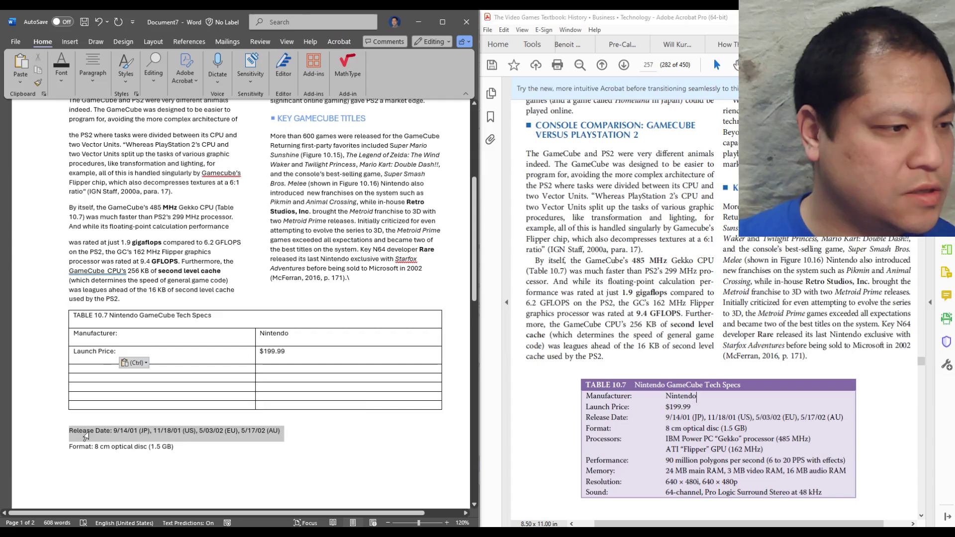
click(113, 431)
drag(113, 431, 289, 431)
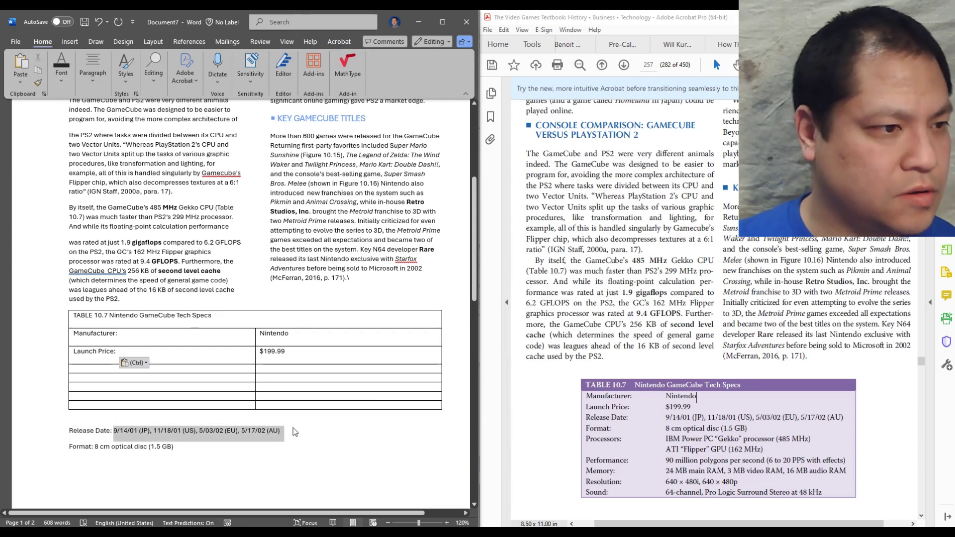
key(ctrl+x)
click(275, 367)
key(ctrl+v)
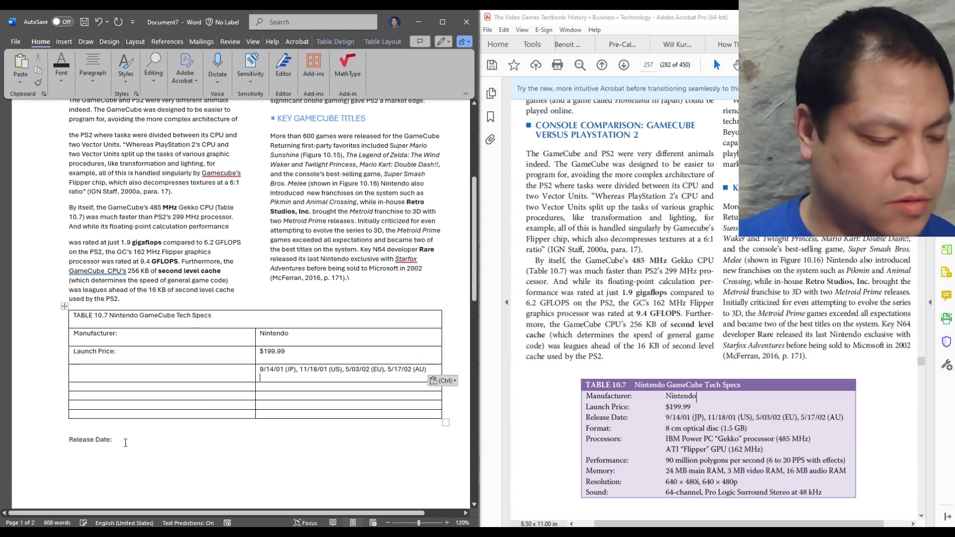
click(63, 443)
key(ctrl+x)
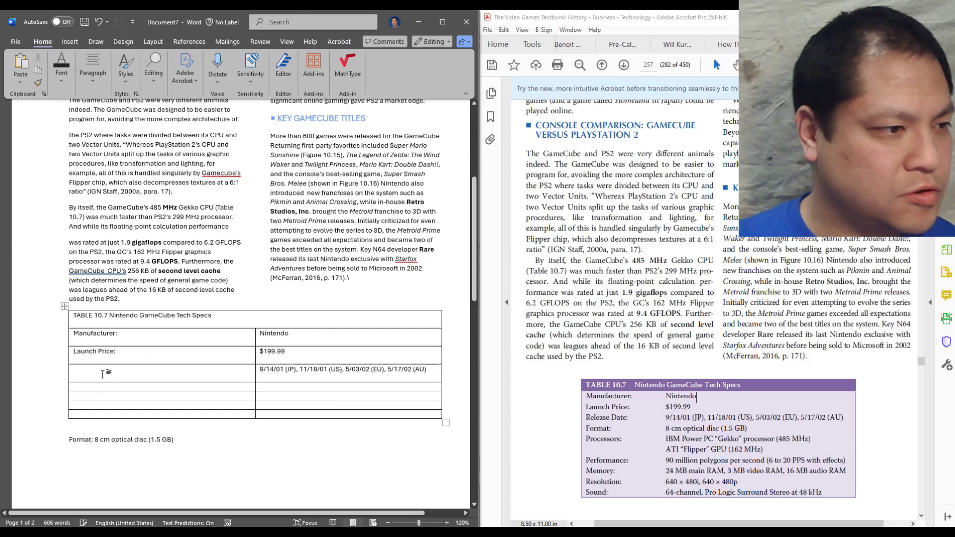
click(103, 374)
key(ctrl+v)
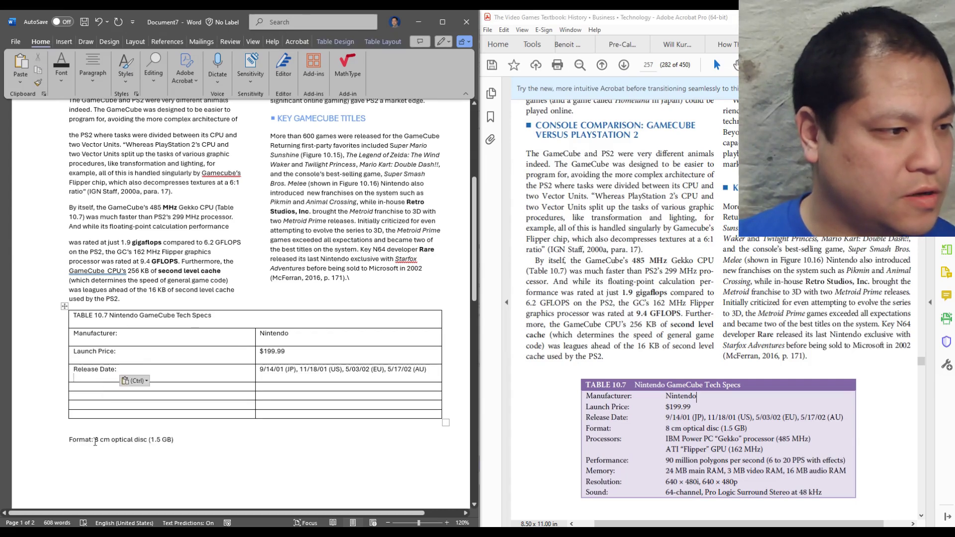
Move the Format label and 8 cm optical disc (1.5 GB) into the two cells of the fifth table row.
drag(94, 440, 242, 448)
key(ctrl+x)
click(262, 386)
key(ctrl+v)
click(53, 451)
key(ctrl+x)
click(100, 389)
key(ctrl+v)
Fill the sixth row with the Processors: label and, in the second column, the IBM Power PC "Gekko" and ATI "Flipper" GPU lines.
key(ctrl+x)
click(264, 405)
key(ctrl+v)
scroll(198, 435, down, 3)
click(53, 418)
key(ctrl+x)
click(99, 233)
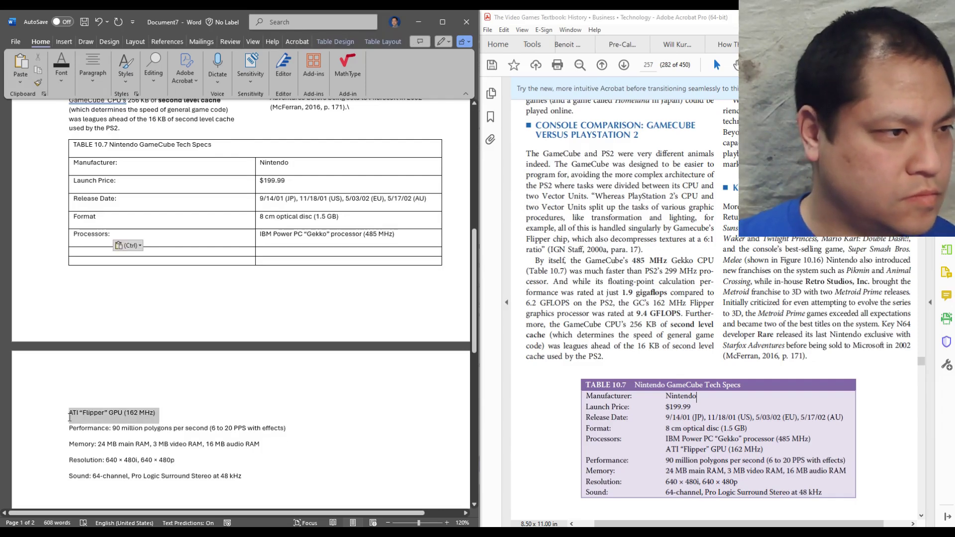
key(ctrl+x)
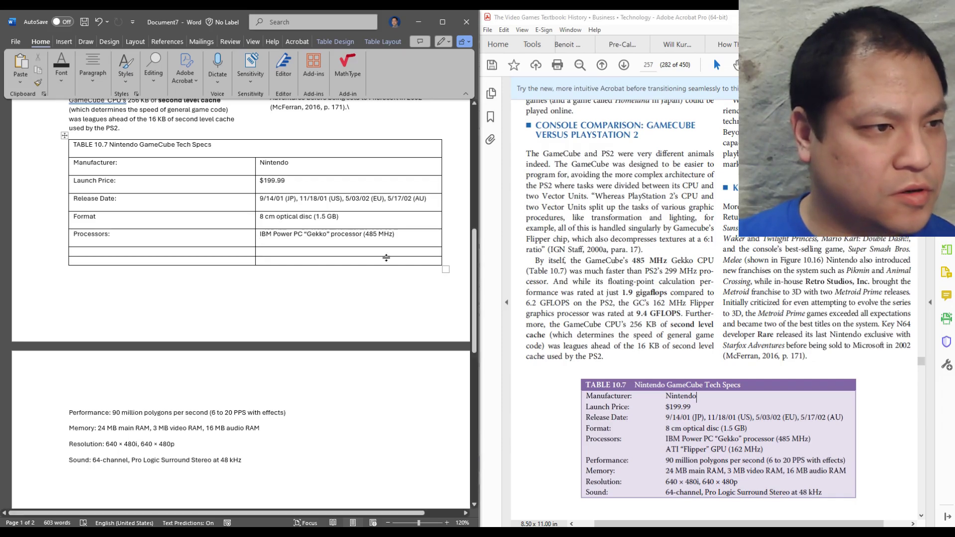
key(ctrl+v)
key(BackSpace)
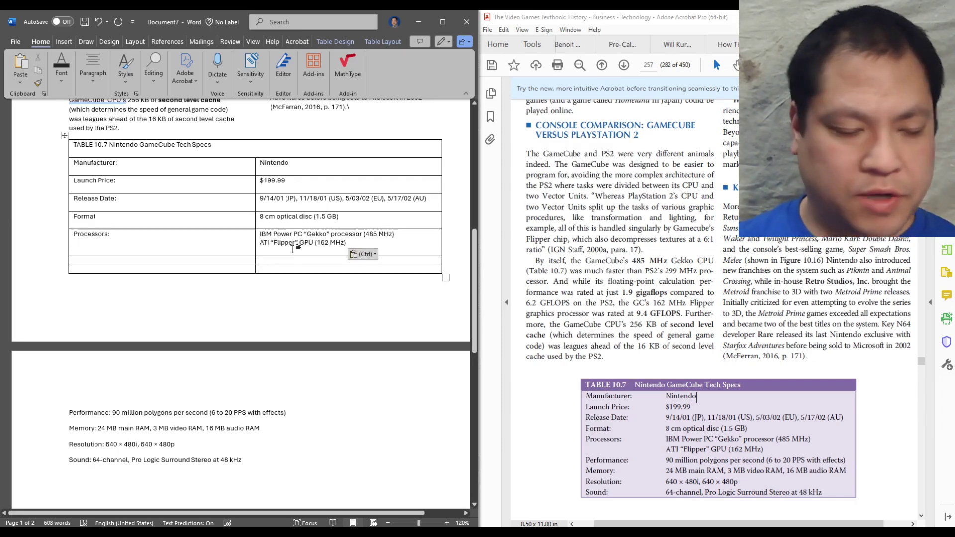
Move the Performance: label and 90 million polygons per second (6 to 20 PPS with effects) into the seventh table row.
click(113, 413)
drag(112, 413, 279, 413)
key(ctrl+x)
click(276, 252)
key(ctrl+v)
key(ctrl+x)
click(117, 253)
key(ctrl+v)
Move the Memory: label and 24 MB main RAM, 3 MB video RAM, 16 MB audio RAM into the eighth table row.
key(ctrl+x)
click(288, 268)
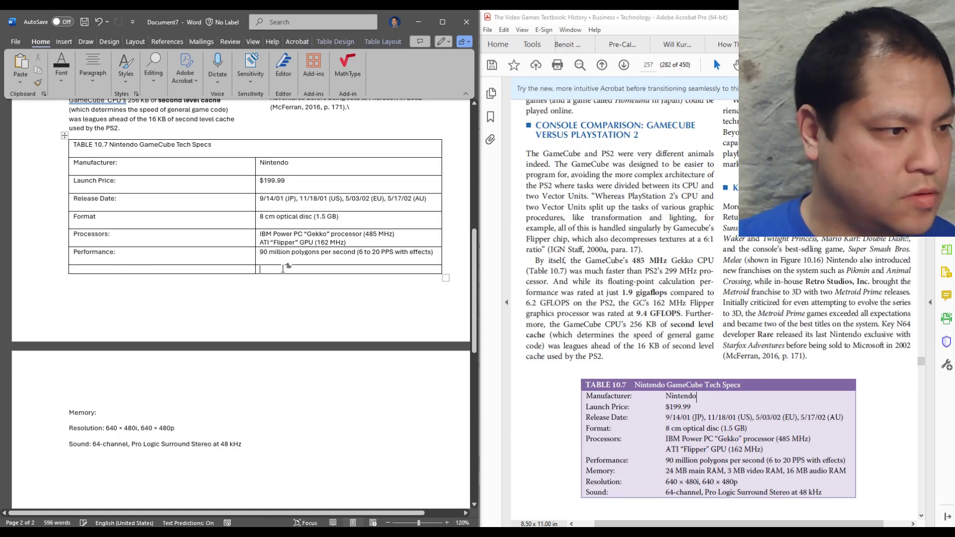
key(ctrl+v)
drag(102, 429, 50, 428)
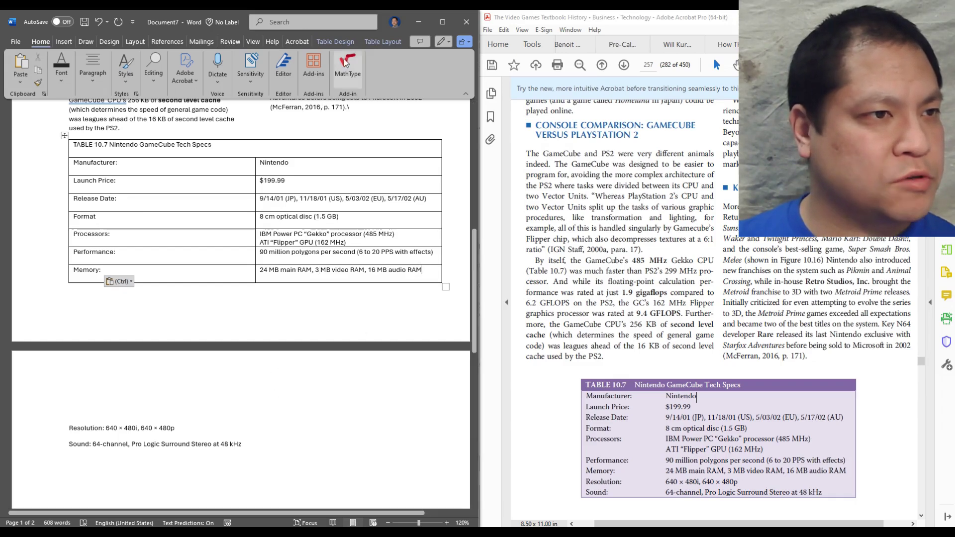
click(380, 43)
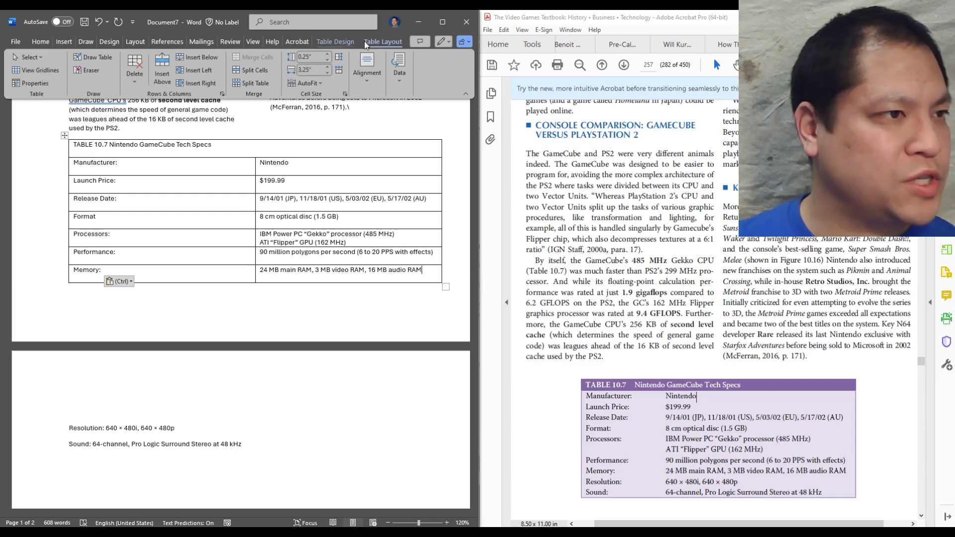
click(200, 58)
click(200, 59)
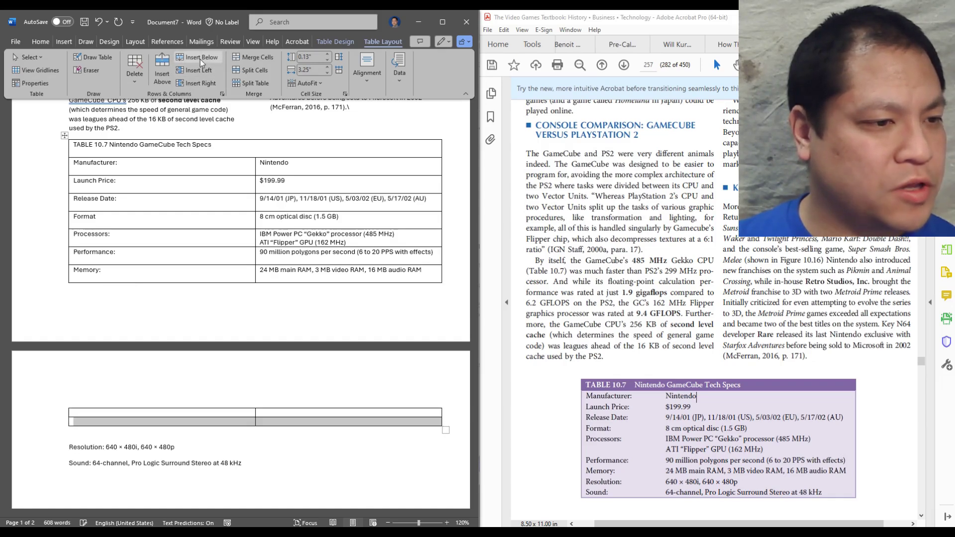
click(200, 59)
click(200, 58)
key(ctrl+z)
key(ctrl+z)
key(ctrl+z)
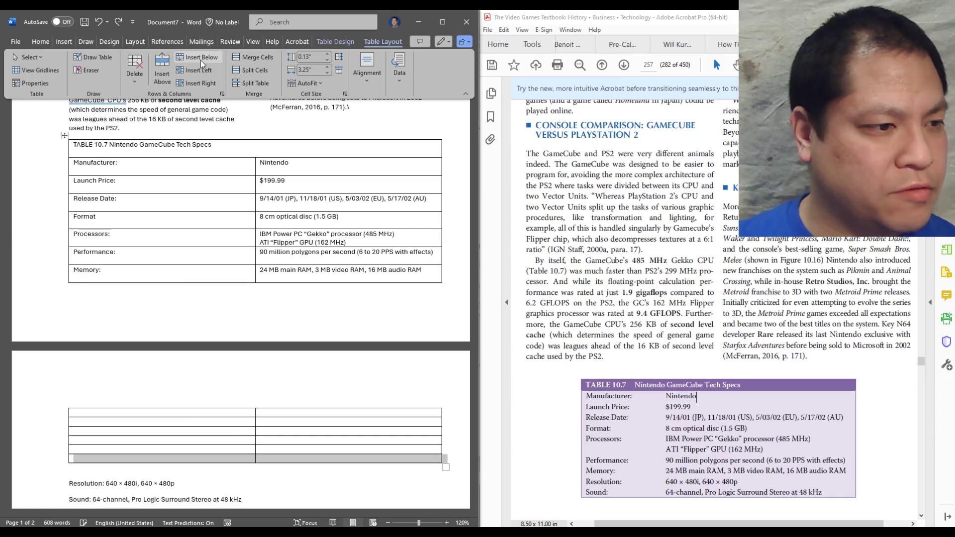
key(ctrl+z)
key(ctrl+z)
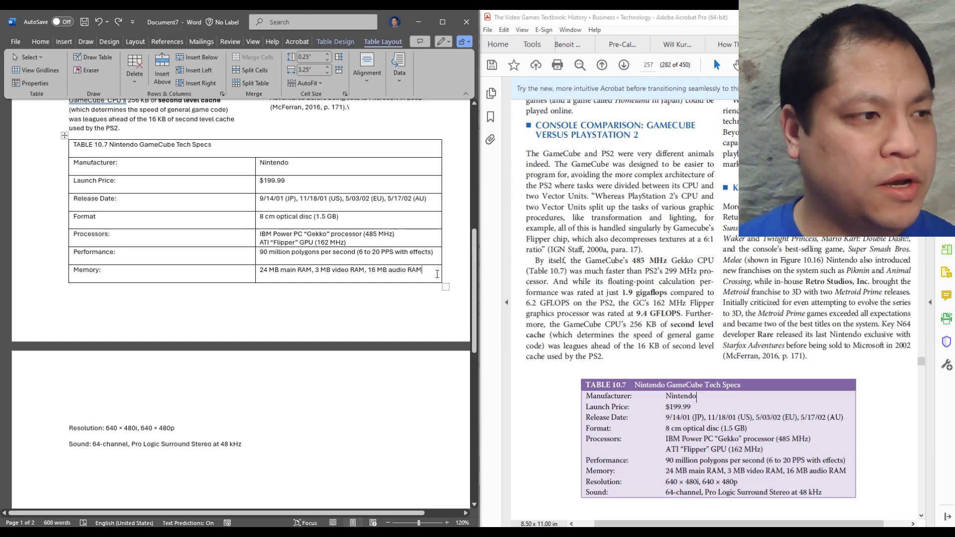
Add two rows to the table's end and move the Resolution: label and 640 × 480i, 640 × 480p into the first of them.
key(Tab)
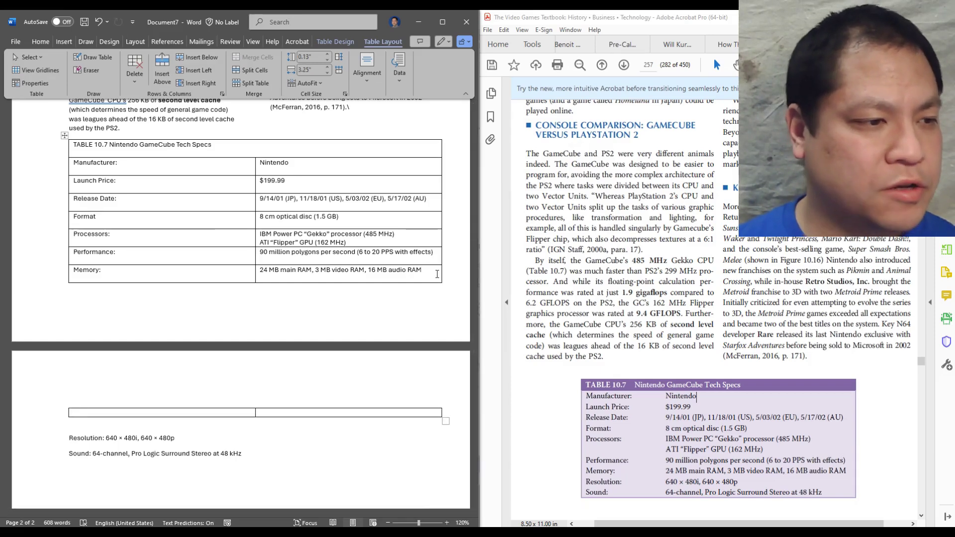
key(Tab)
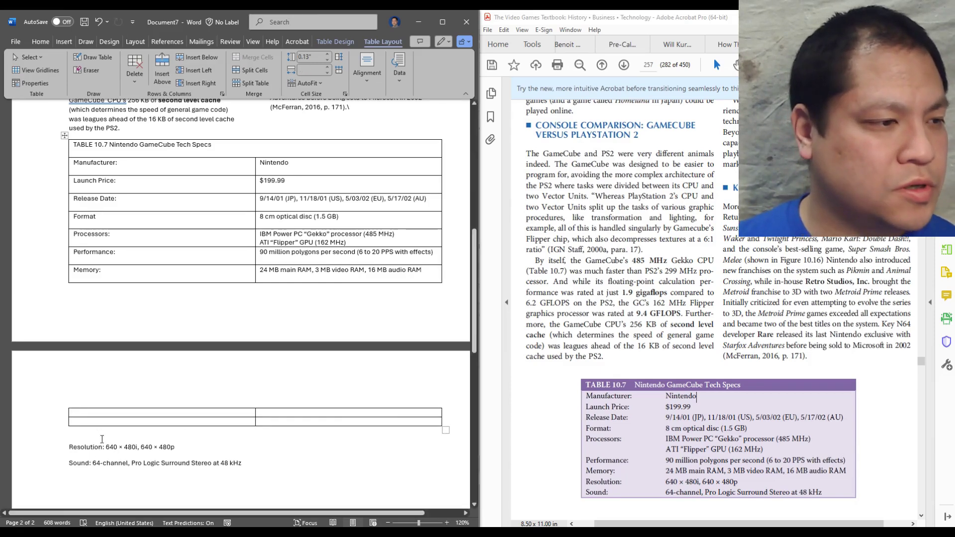
drag(106, 446, 178, 448)
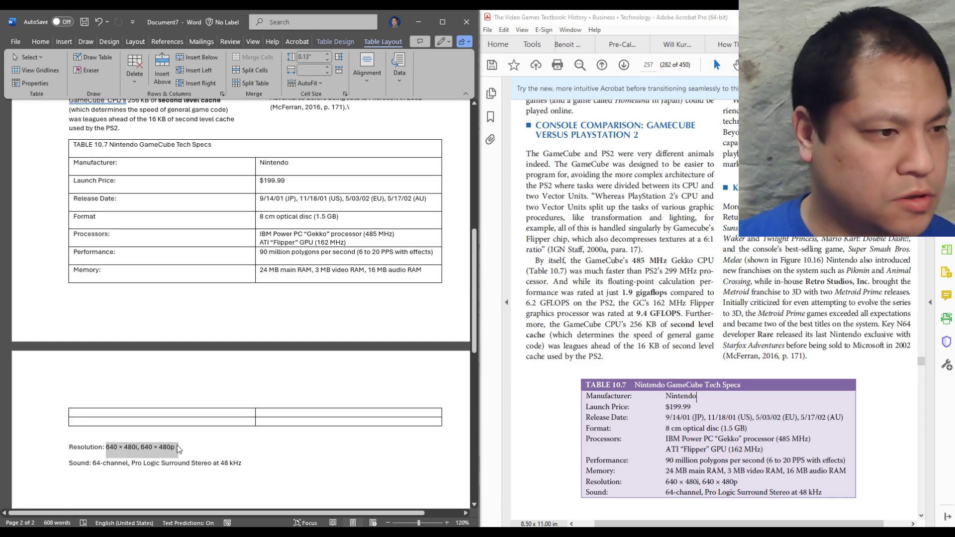
key(ctrl+x)
click(258, 415)
key(ctrl+v)
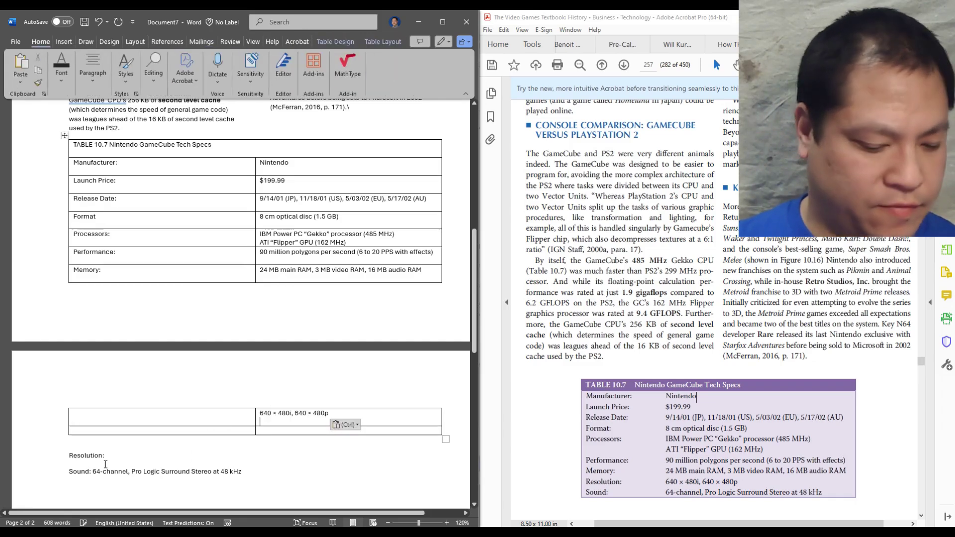
triple_click(106, 463)
key(ctrl+x)
click(114, 416)
key(ctrl+v)
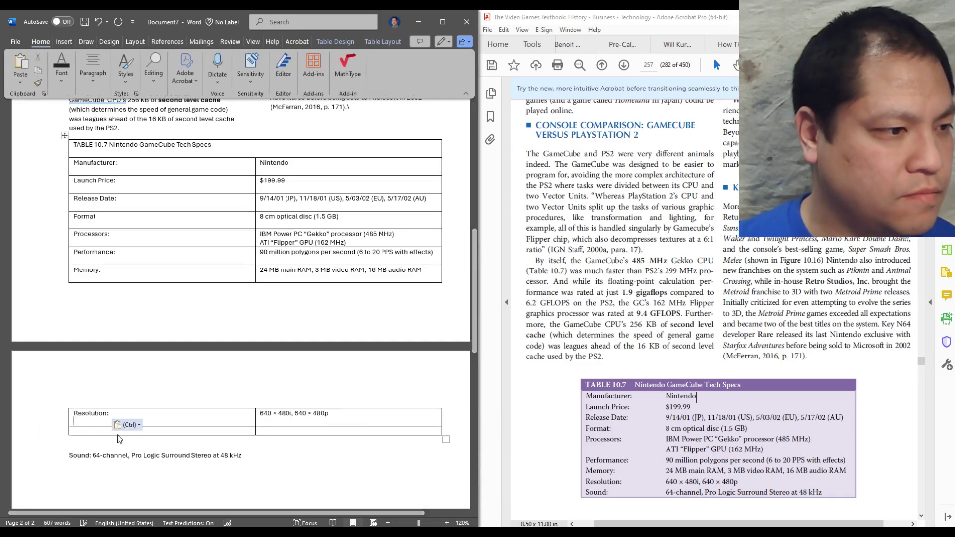
Move the Sound: label and 64-channel, Pro Logic Surround Stereo at 48 kHz into the table's last row.
drag(93, 456, 241, 457)
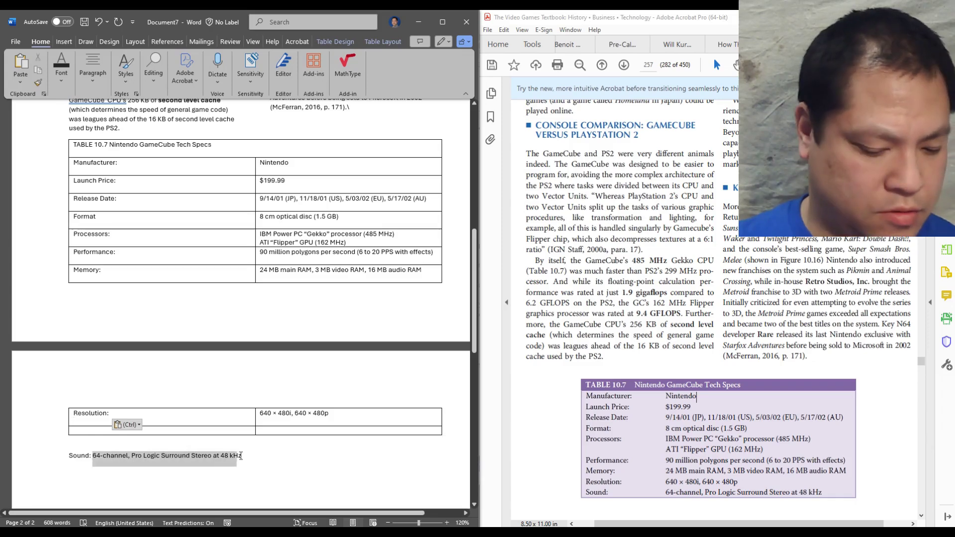
key(ctrl+x)
click(349, 431)
key(ctrl+v)
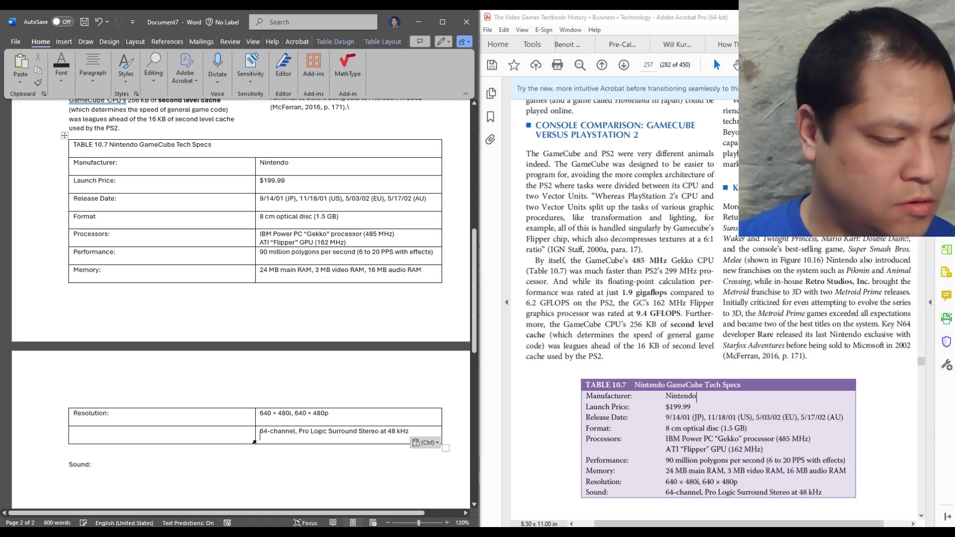
click(45, 474)
key(ctrl+x)
click(100, 432)
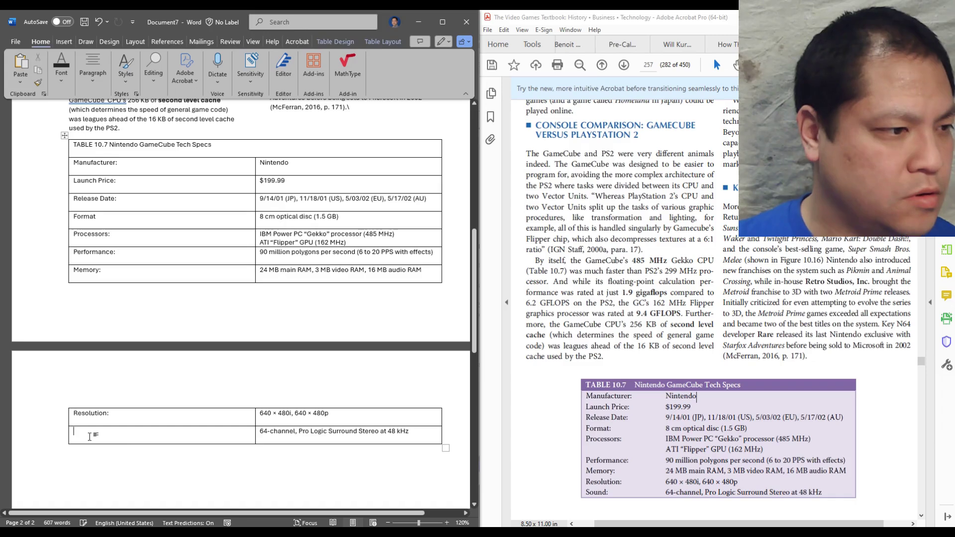
key(ctrl+v)
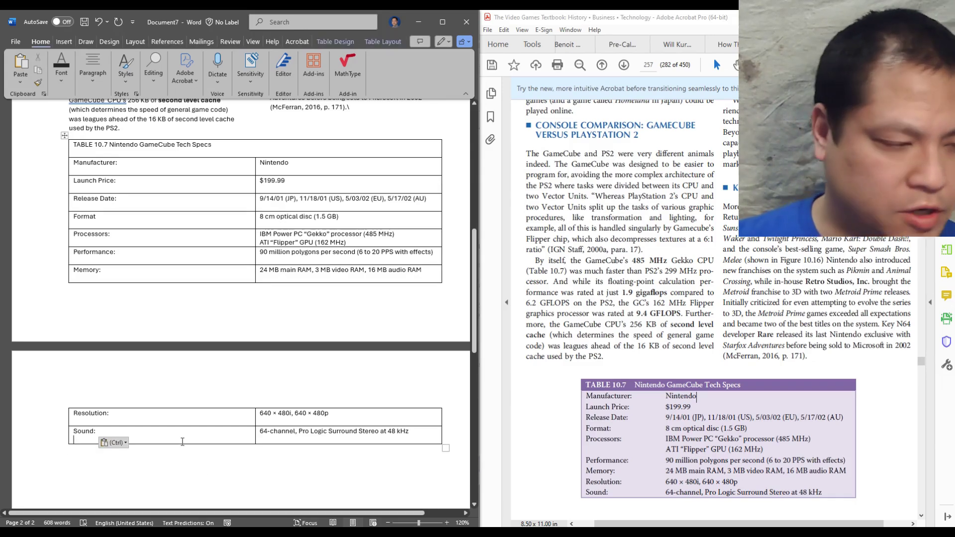
Delete the extra blank lines inside the cells of the Sound: and Resolution: rows.
key(BackSpace)
click(263, 441)
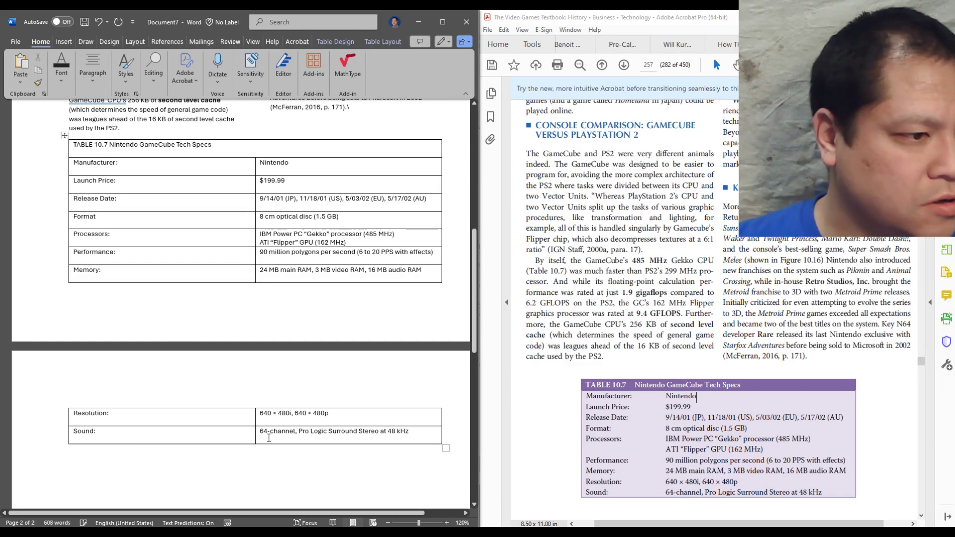
key(BackSpace)
click(273, 421)
key(BackSpace)
key(Delete)
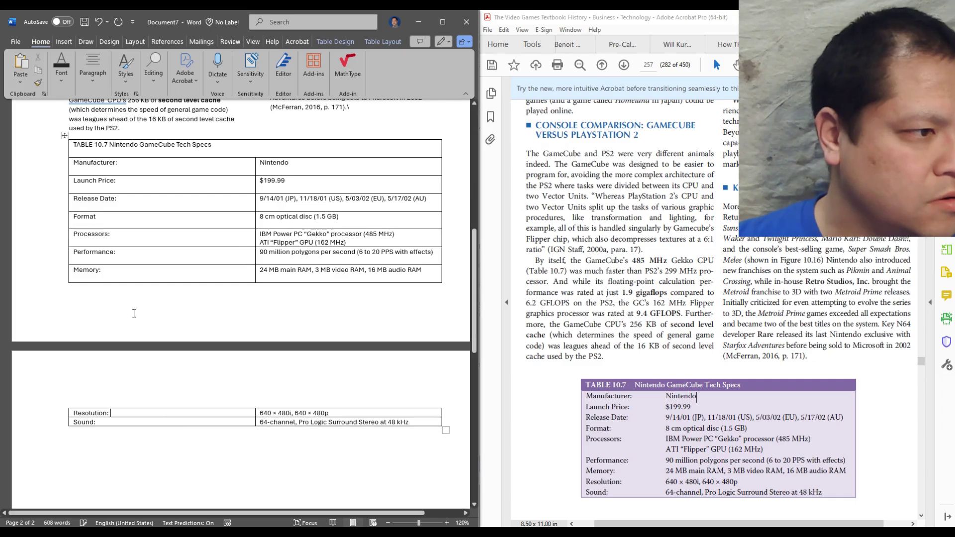
Delete the extra blank lines inside the cells of the Manufacturer: and Launch Price: rows.
click(116, 279)
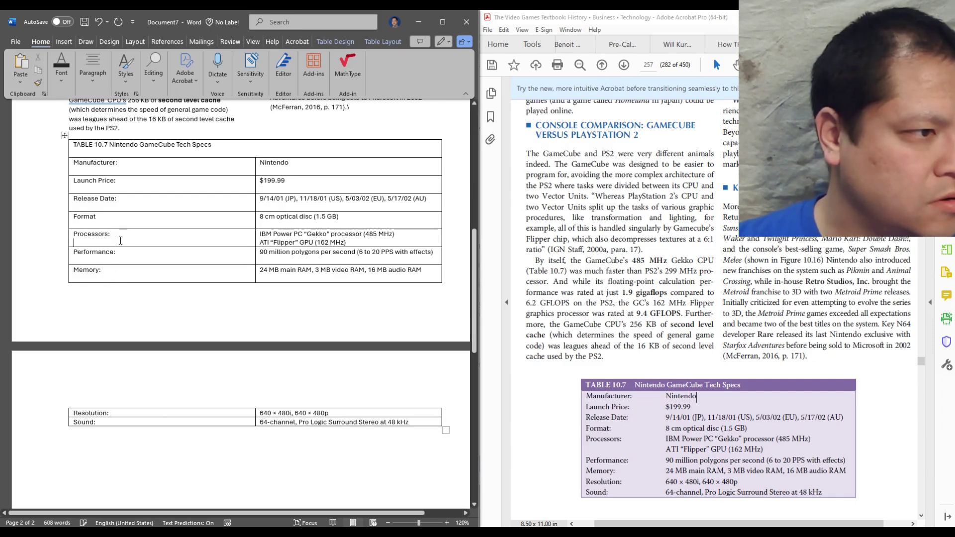
click(131, 181)
key(Delete)
click(130, 172)
key(BackSpace)
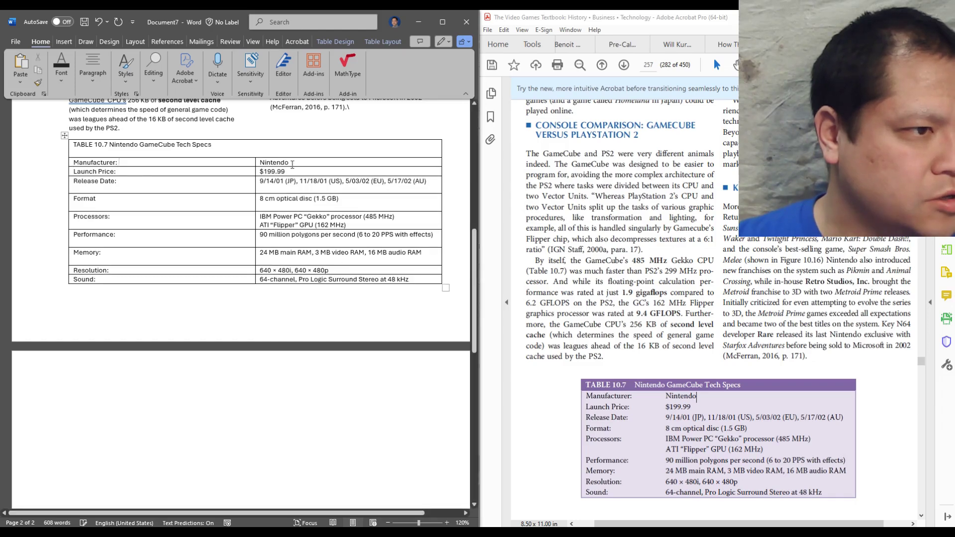
Delete the blank lines in the Release Date:, Format, Performance: and Memory: rows and narrow the table's first column to about half its width.
scroll(298, 189, up, 3)
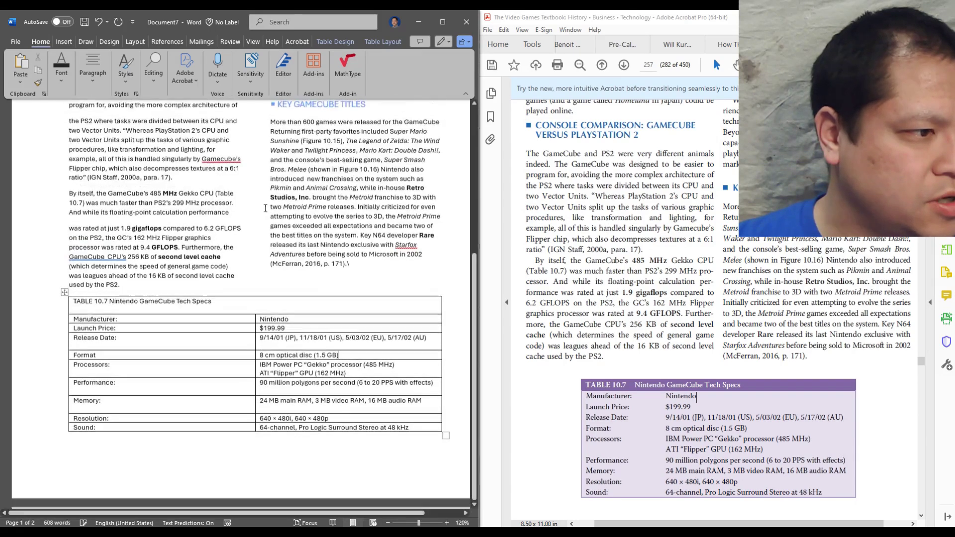
click(134, 340)
key(Delete)
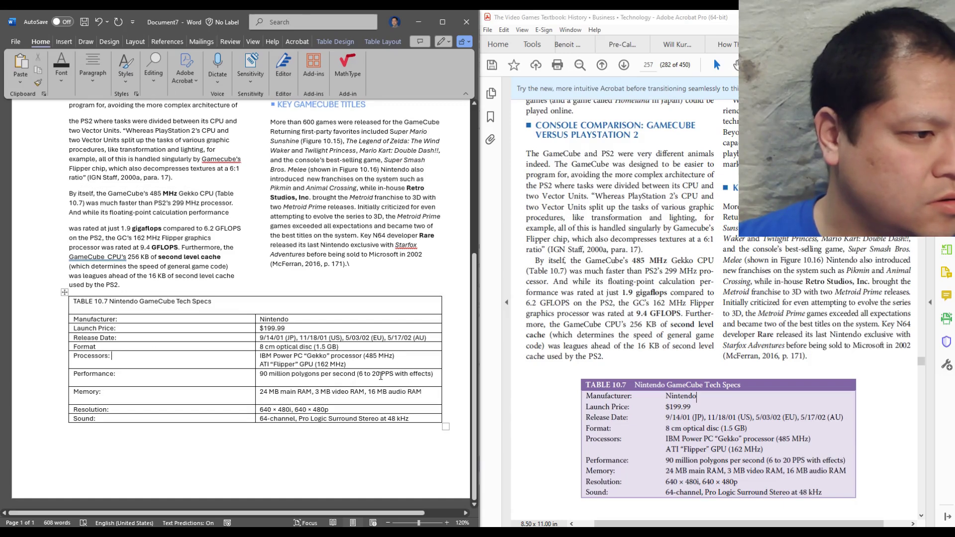
key(BackSpace)
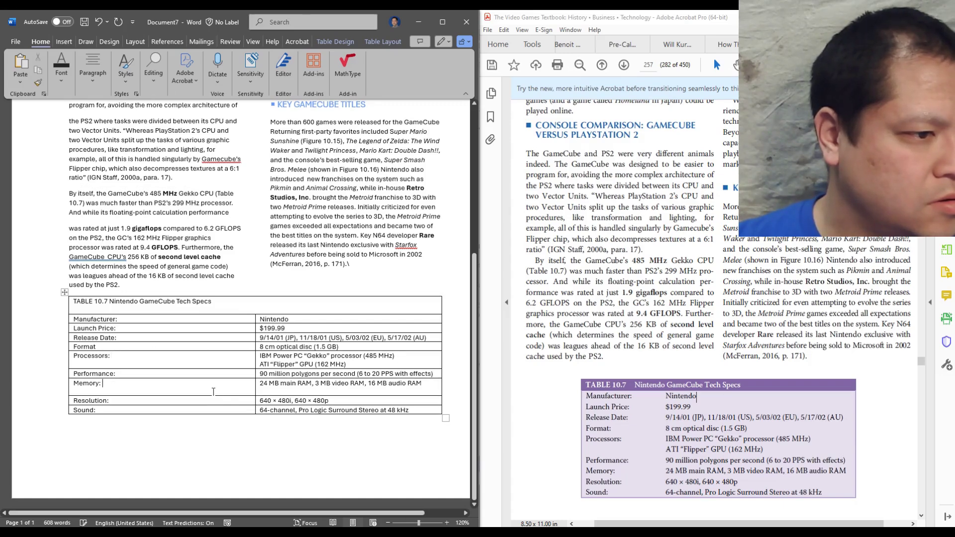
key(BackSpace)
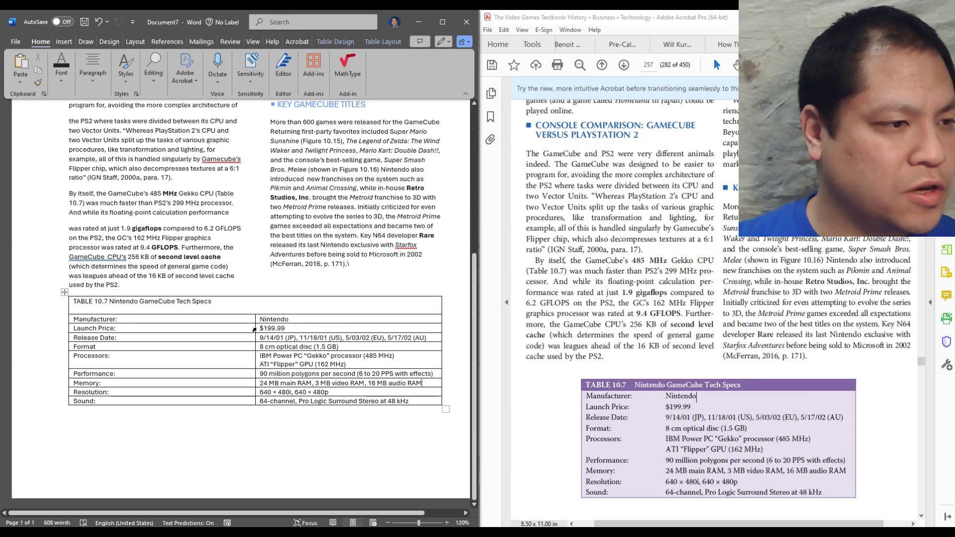
drag(255, 329, 169, 328)
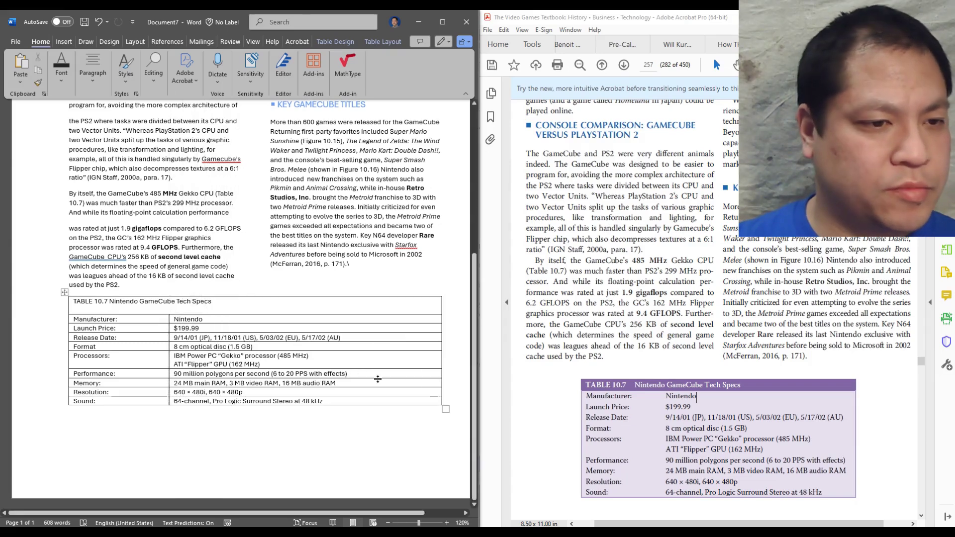
click(398, 386)
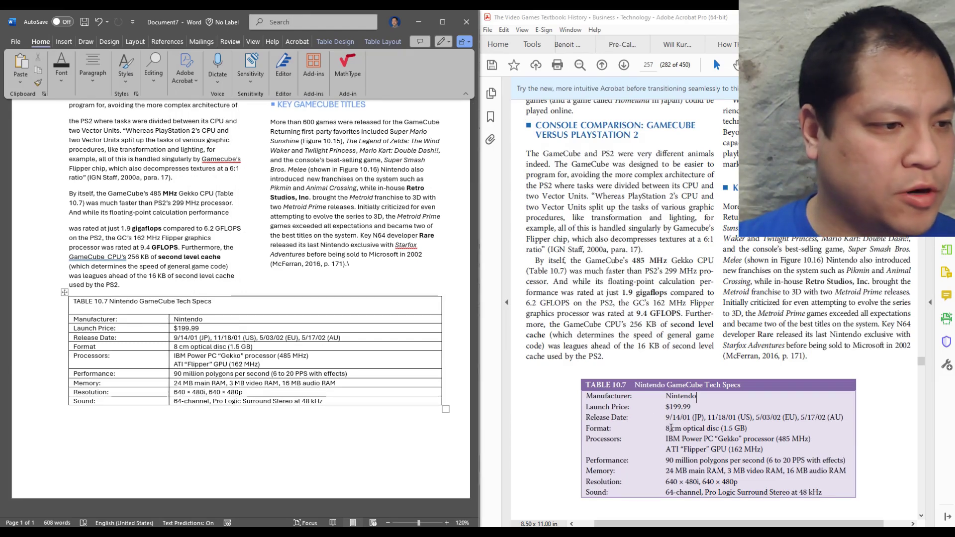
Shade all table rows from Manufacturer: to Sound: with a light lavender picked from the standard colour hexagon.
drag(328, 403, 120, 320)
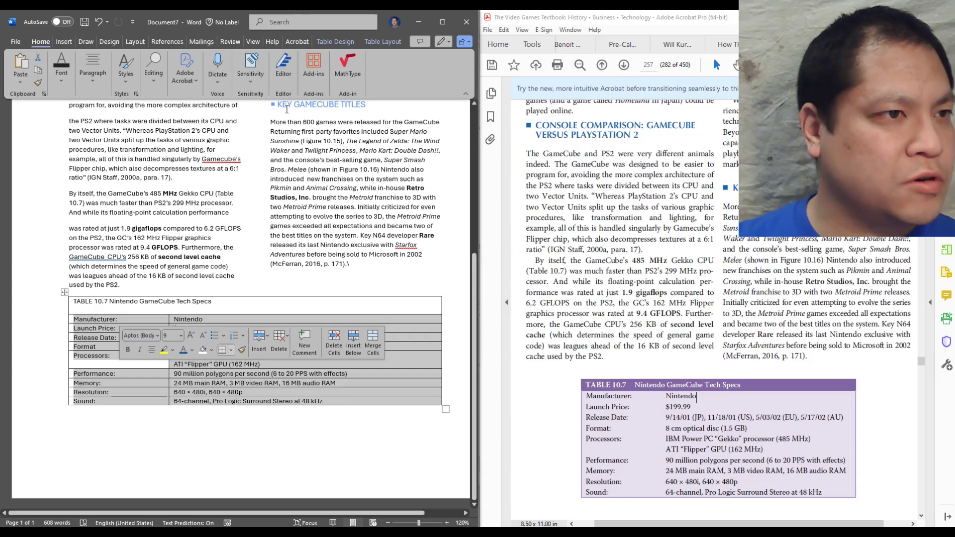
click(374, 41)
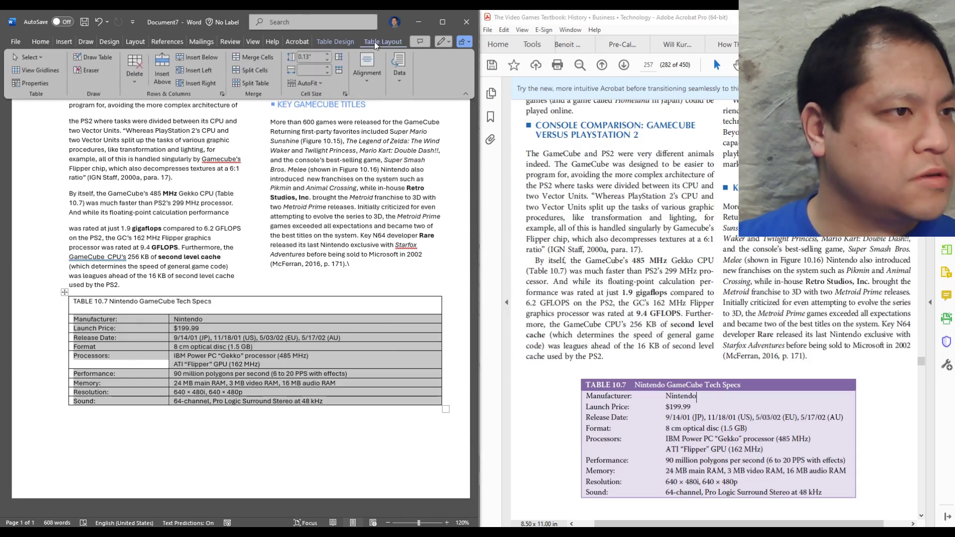
click(344, 41)
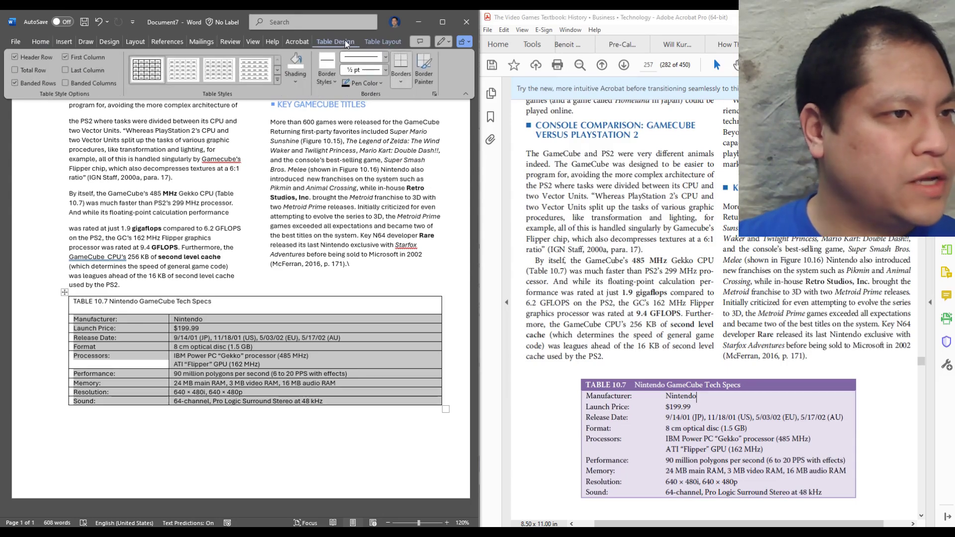
click(294, 82)
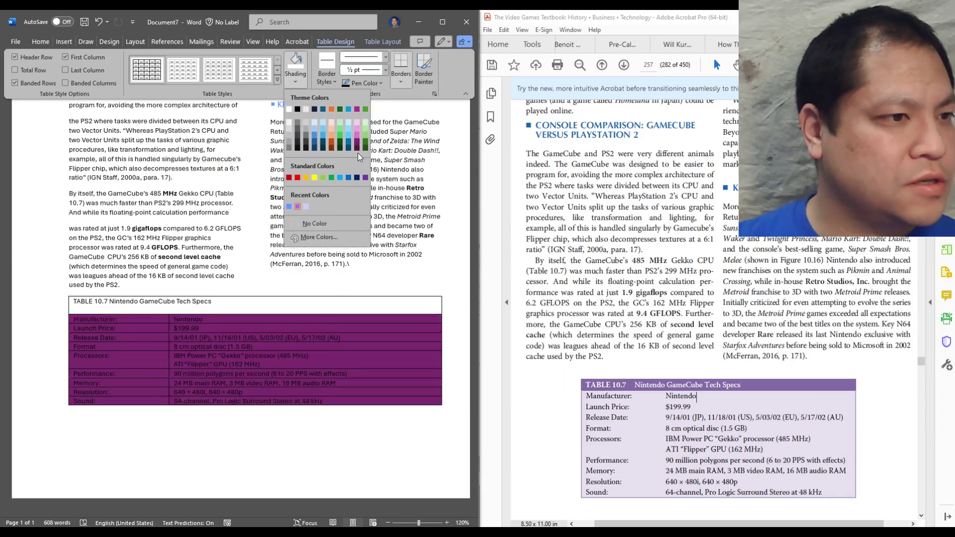
click(315, 239)
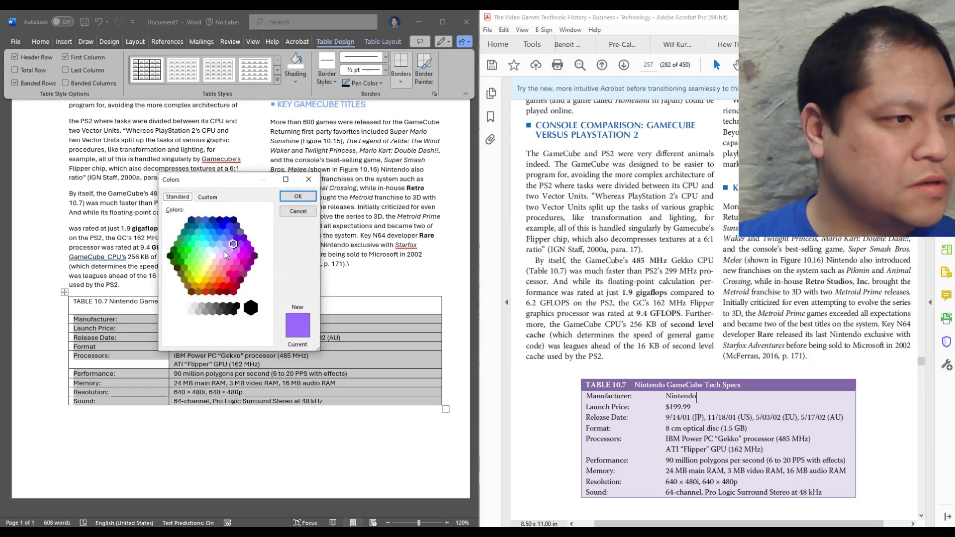
click(216, 250)
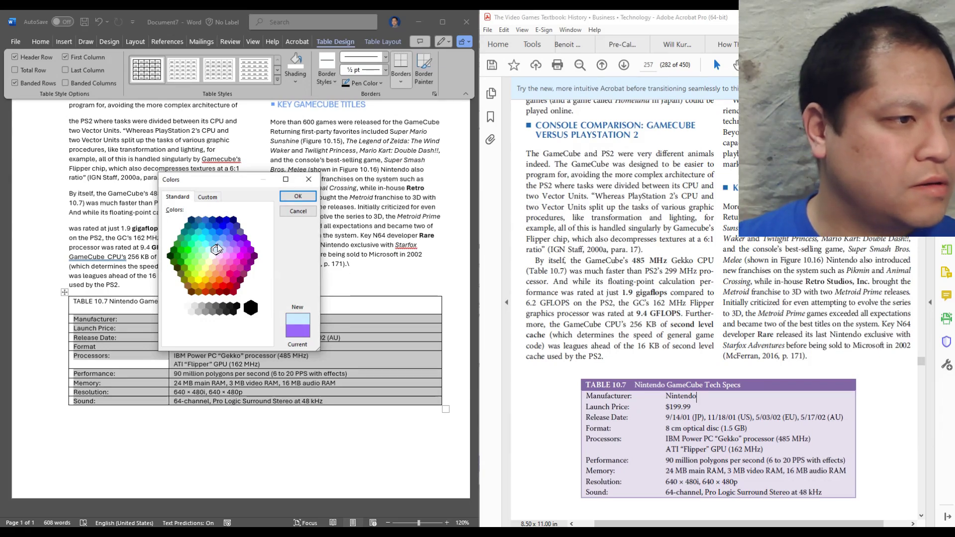
click(222, 249)
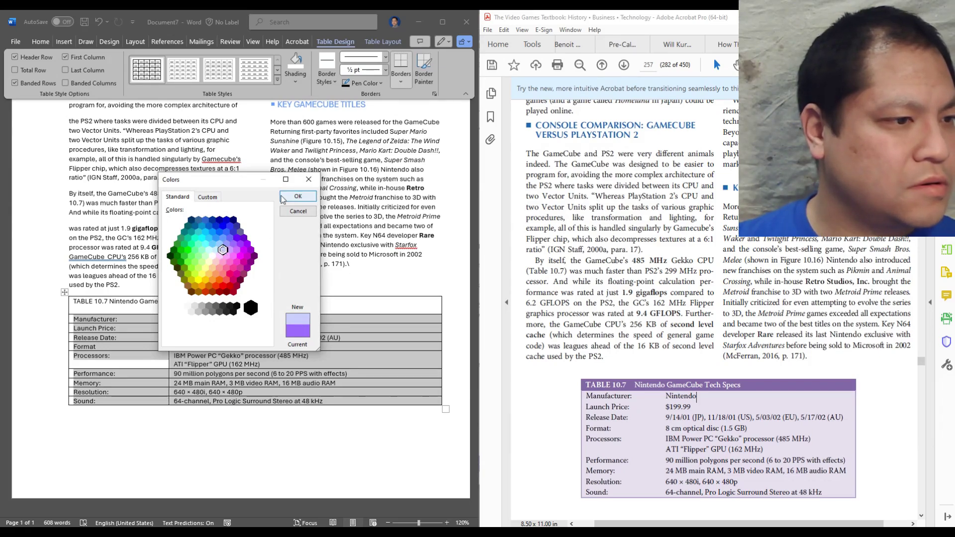
click(296, 197)
click(359, 391)
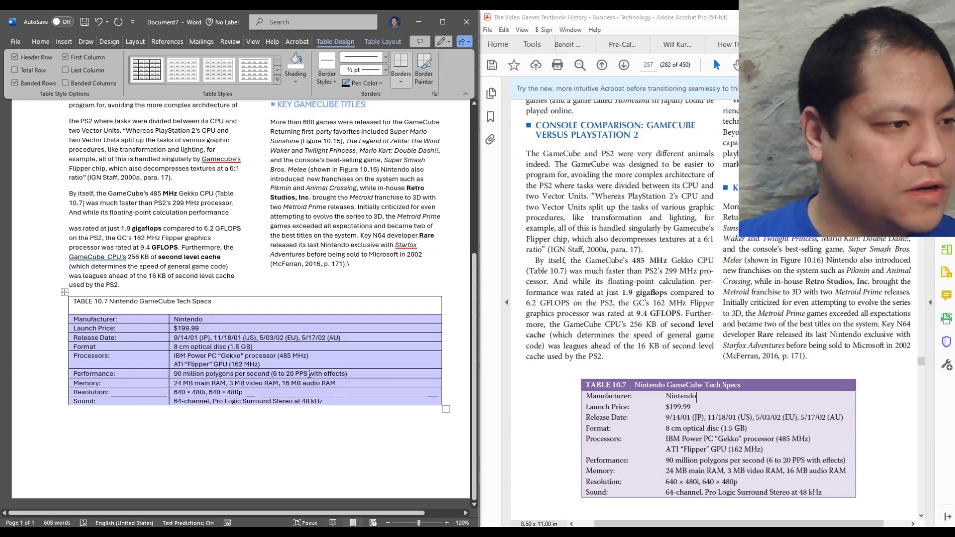
Delete the blank line in the TABLE 10.7 title row and shade the row with standard purple.
click(161, 307)
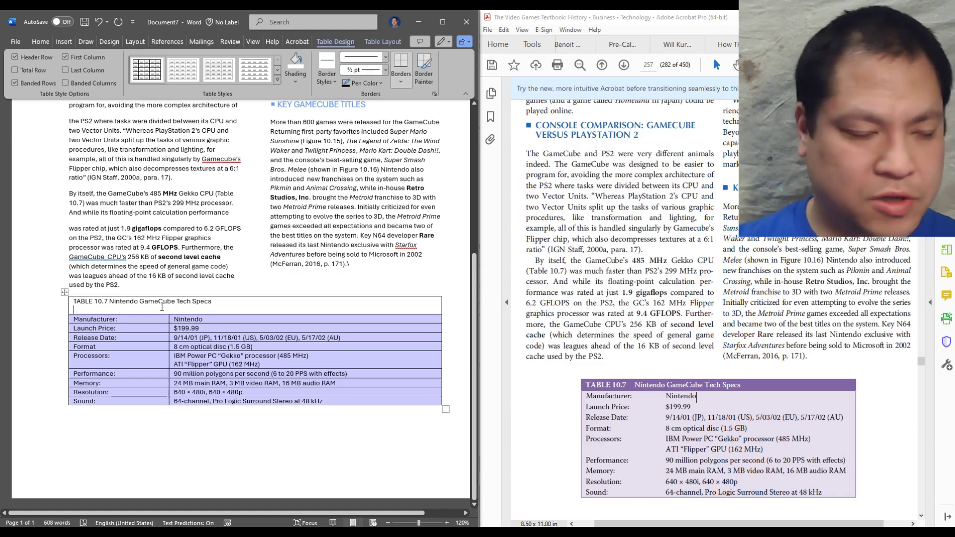
key(BackSpace)
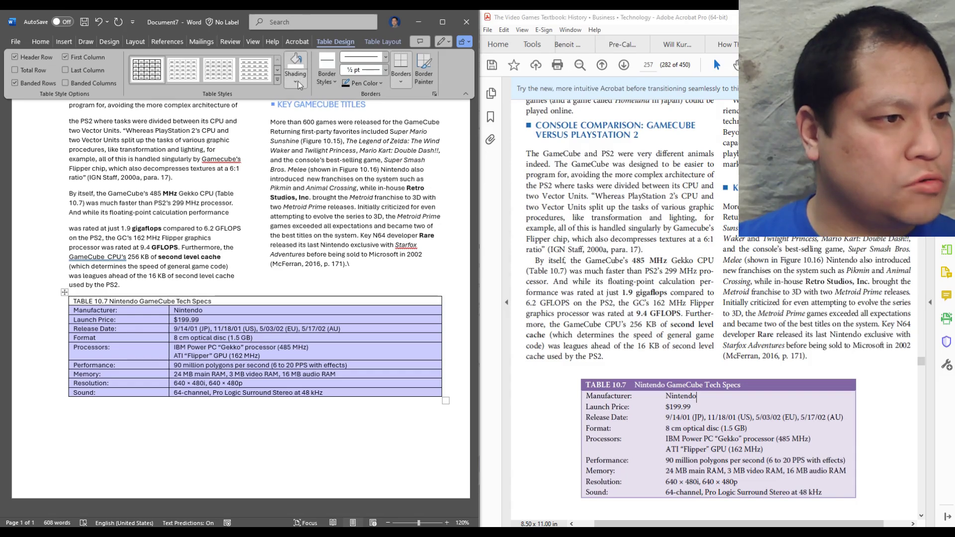
click(296, 81)
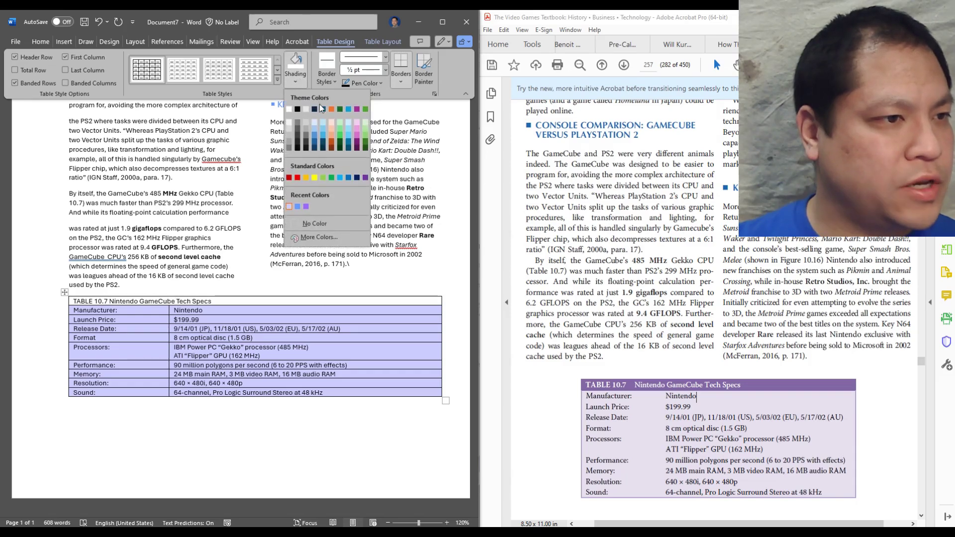
click(364, 178)
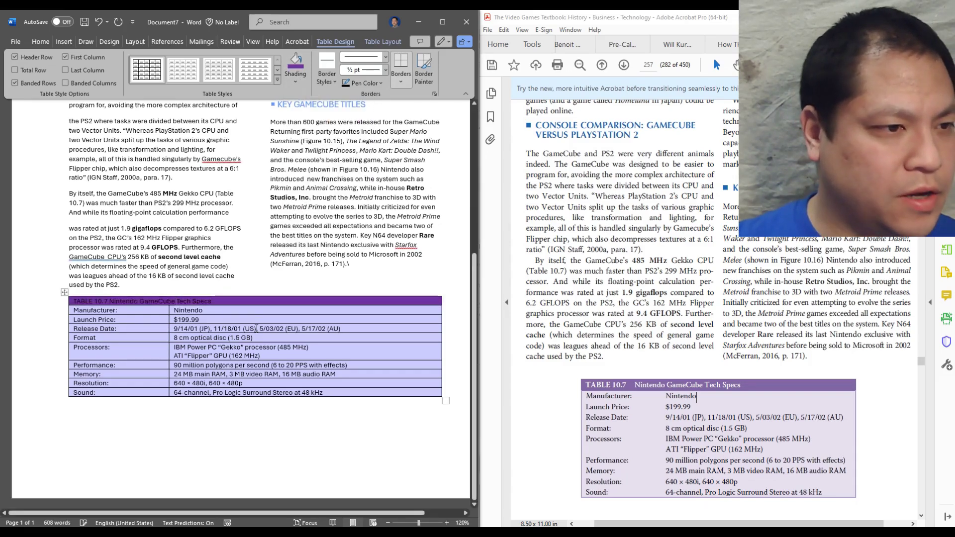
click(256, 328)
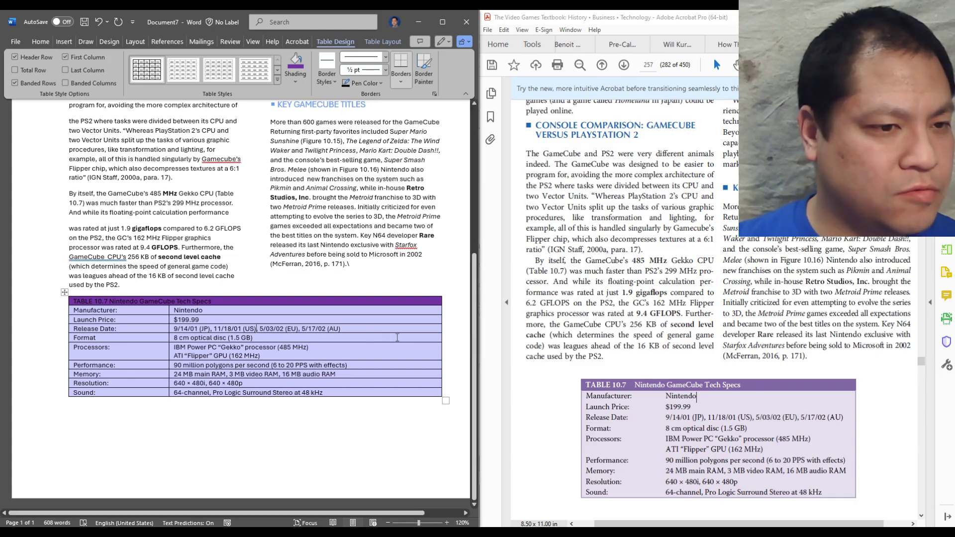
Set the font colour of the TABLE 10.7 Nintendo GameCube Tech Specs title to white, following the PDF's table.
drag(588, 384, 741, 382)
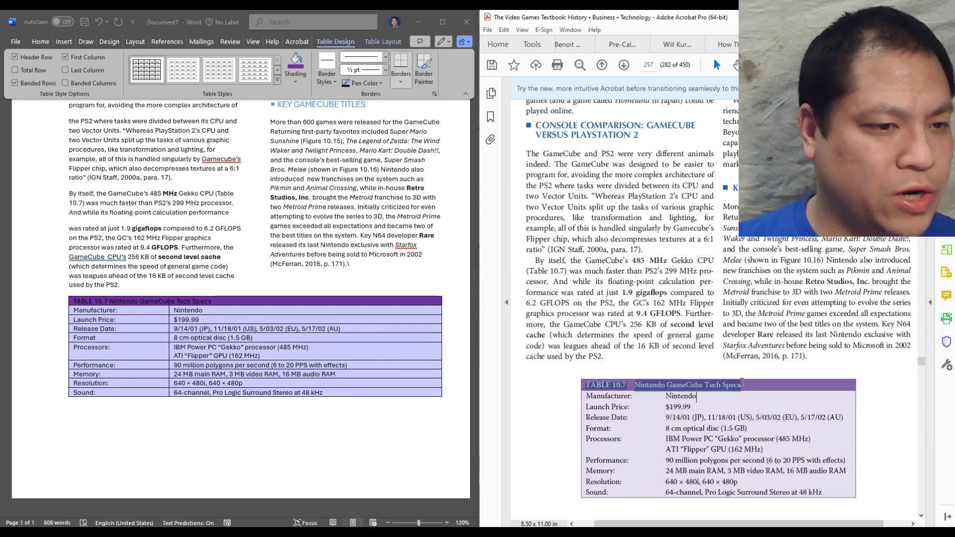
click(217, 299)
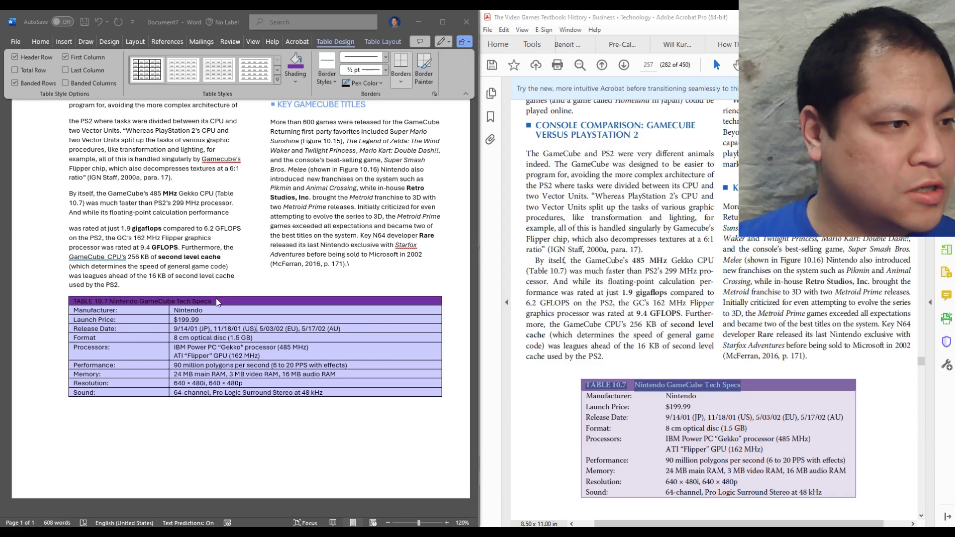
drag(204, 302, 74, 302)
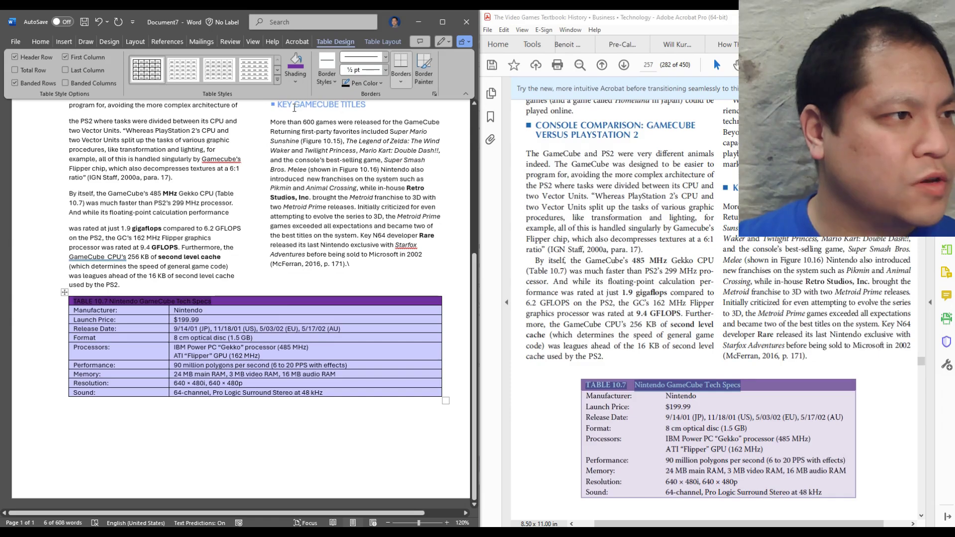
click(41, 41)
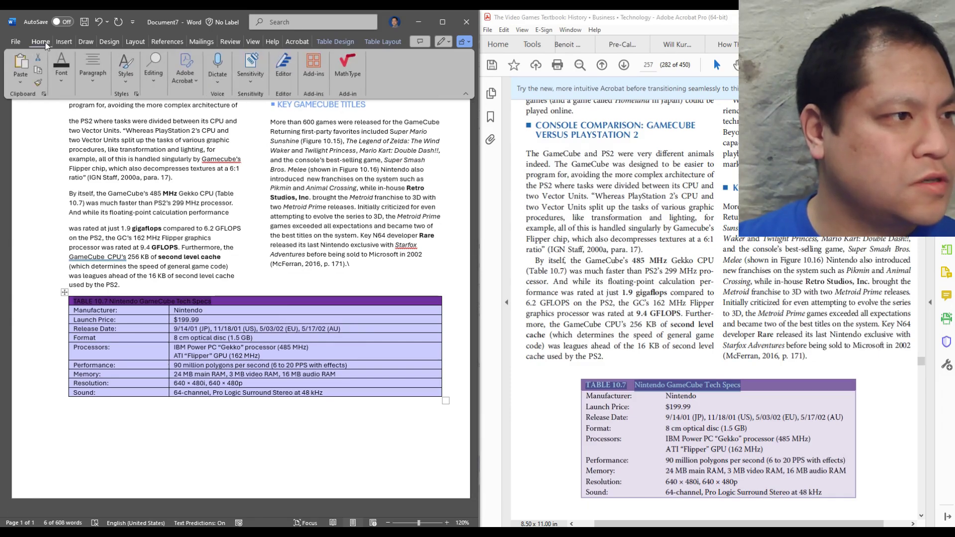
click(64, 79)
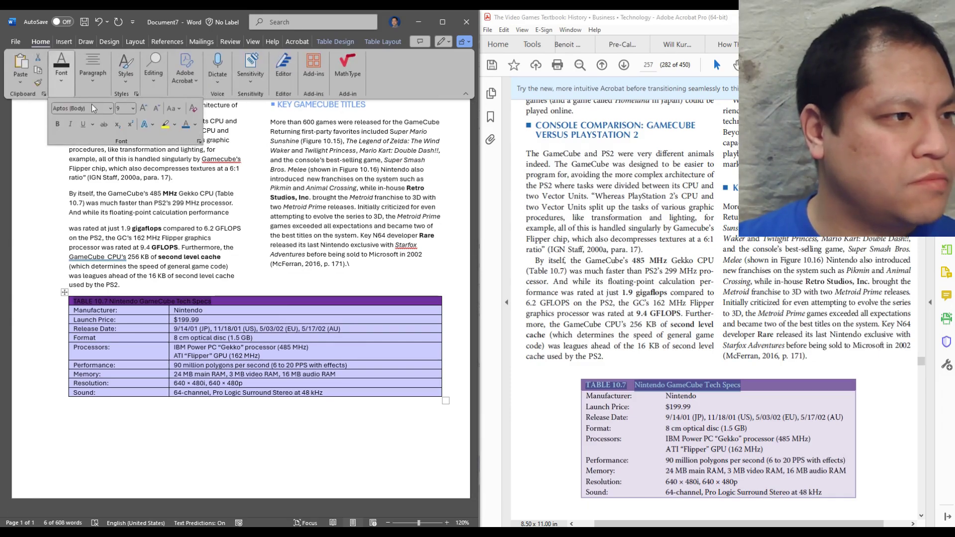
click(196, 125)
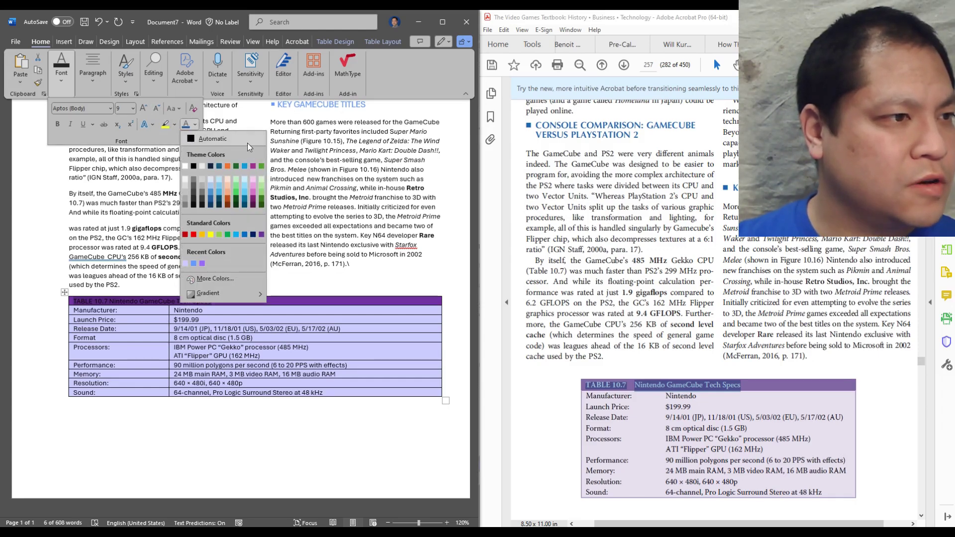
click(186, 167)
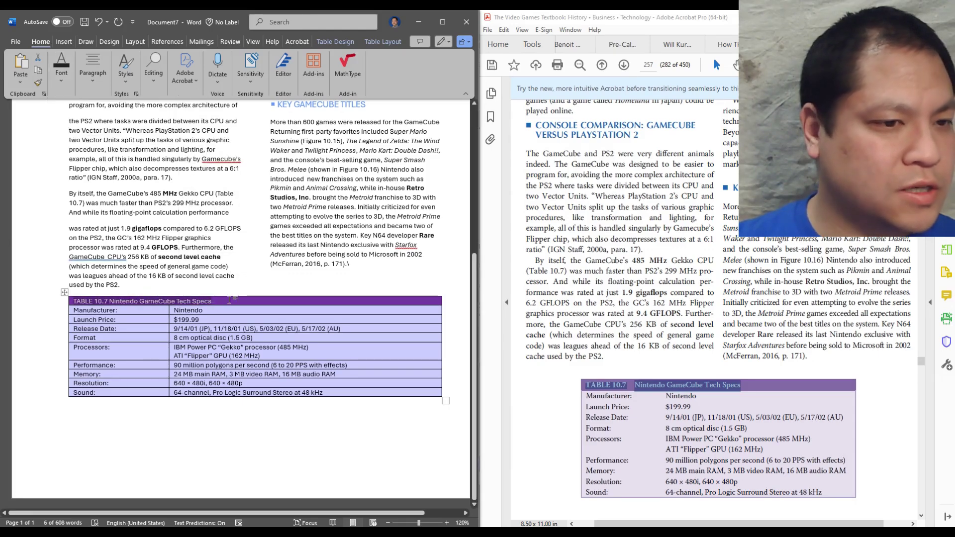
click(217, 301)
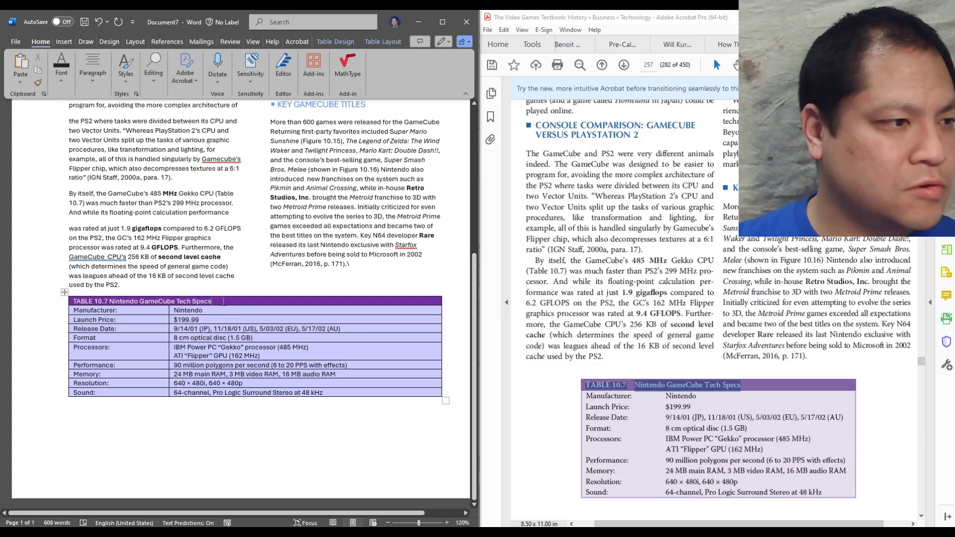
Set the TABLE 10.7 Nintendo GameCube Tech Specs title to 11 pt and make it bold.
drag(223, 302, 78, 302)
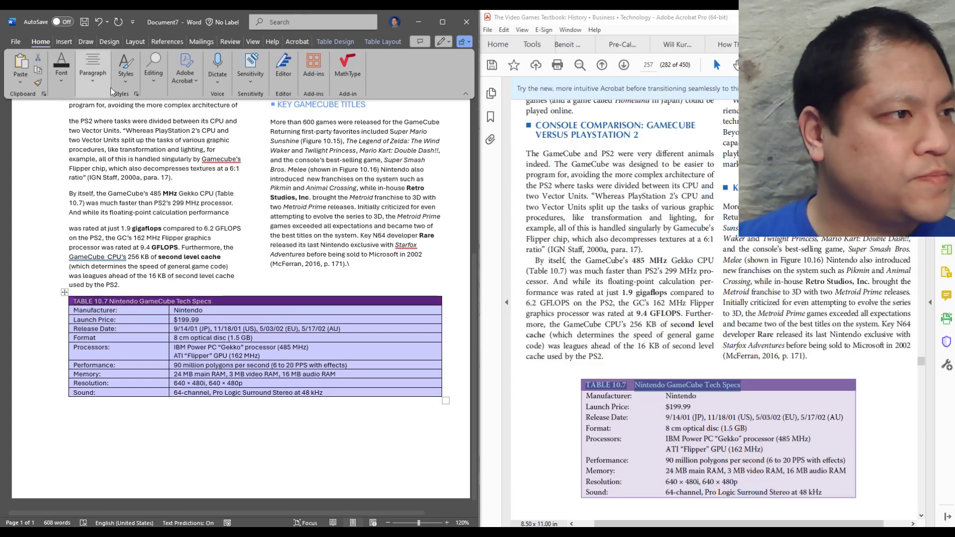
click(64, 74)
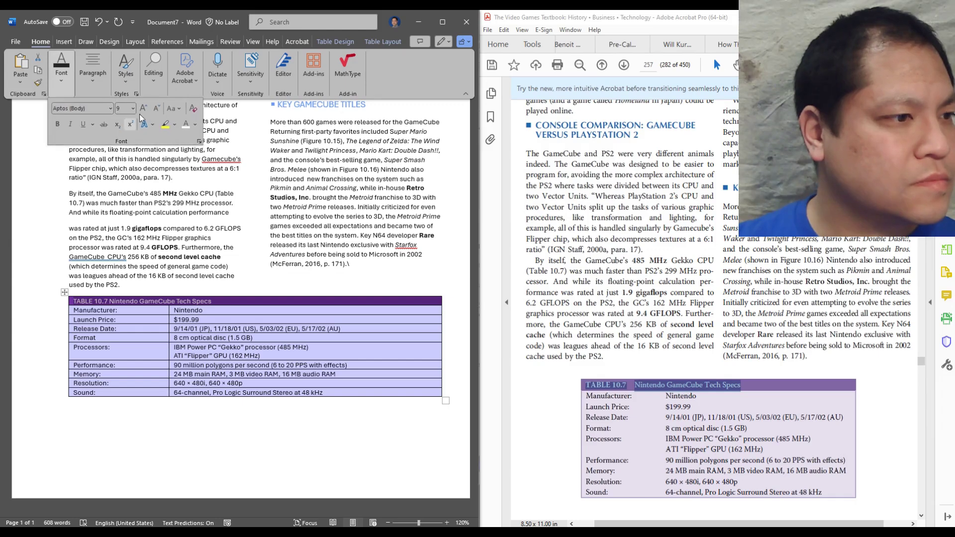
click(143, 108)
click(142, 107)
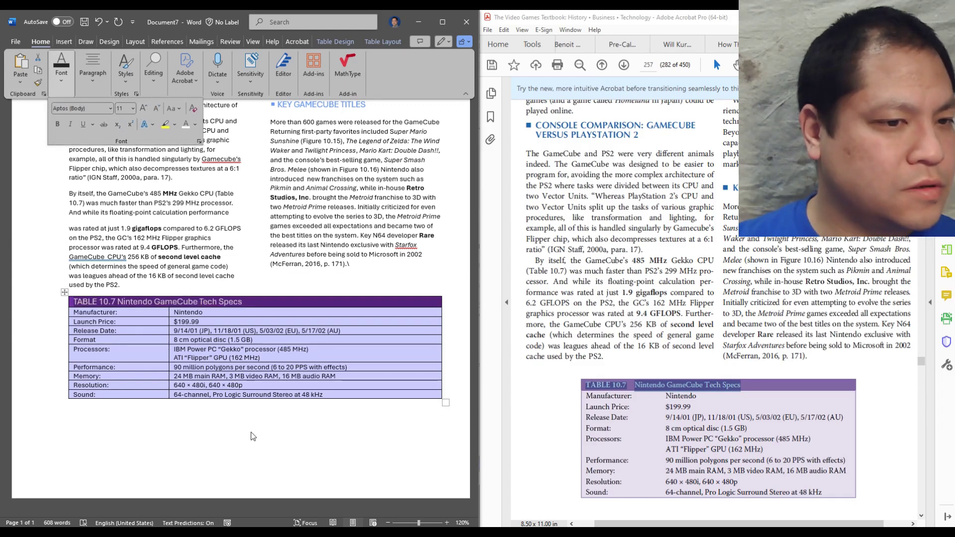
click(556, 420)
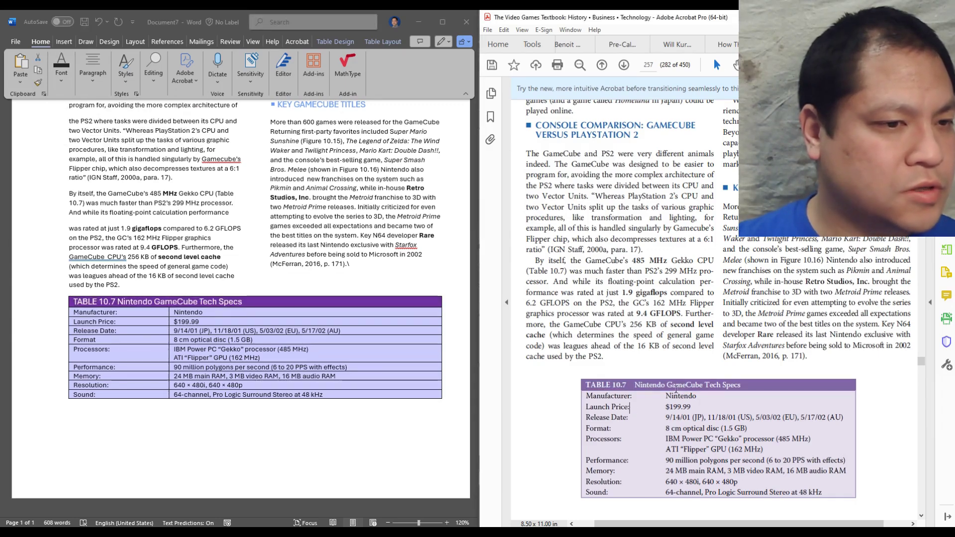
click(250, 302)
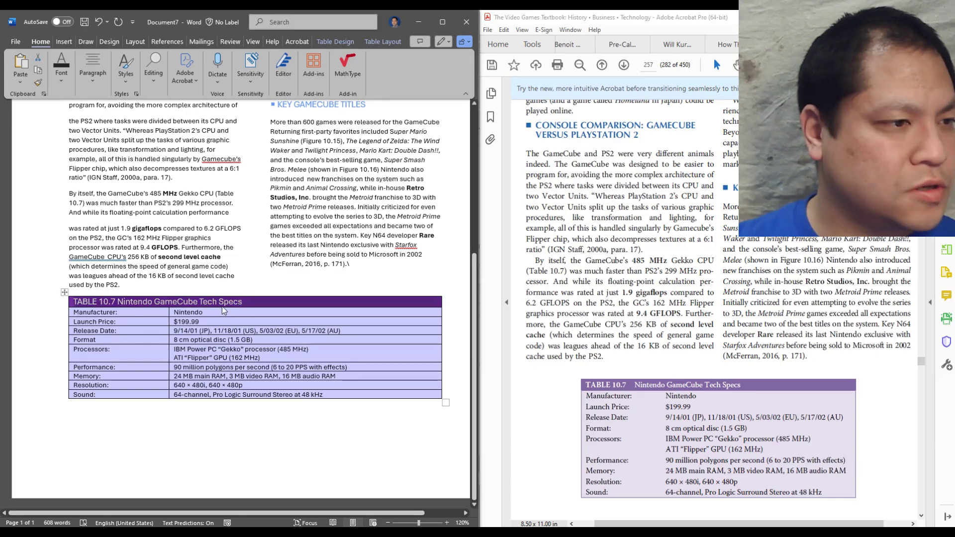
drag(244, 302, 75, 301)
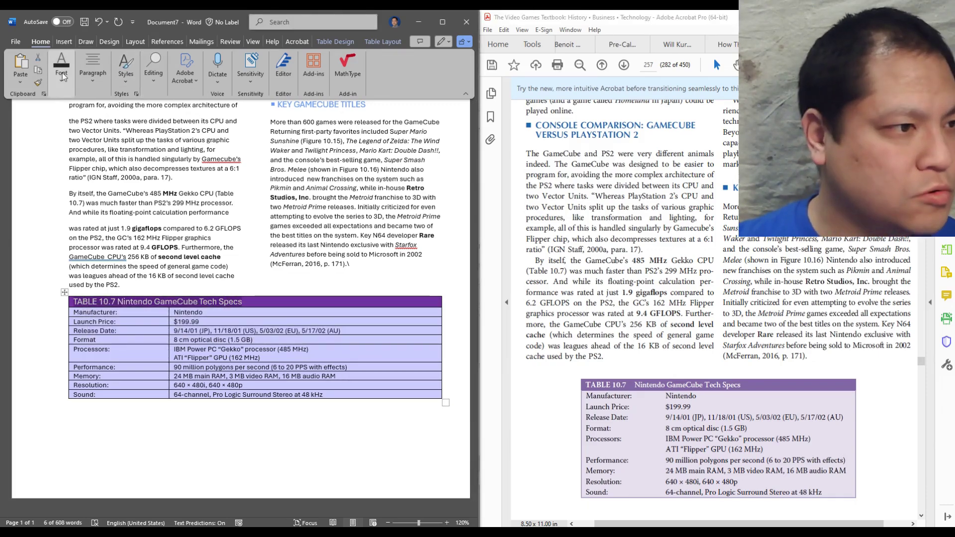
key(ctrl+b)
click(268, 223)
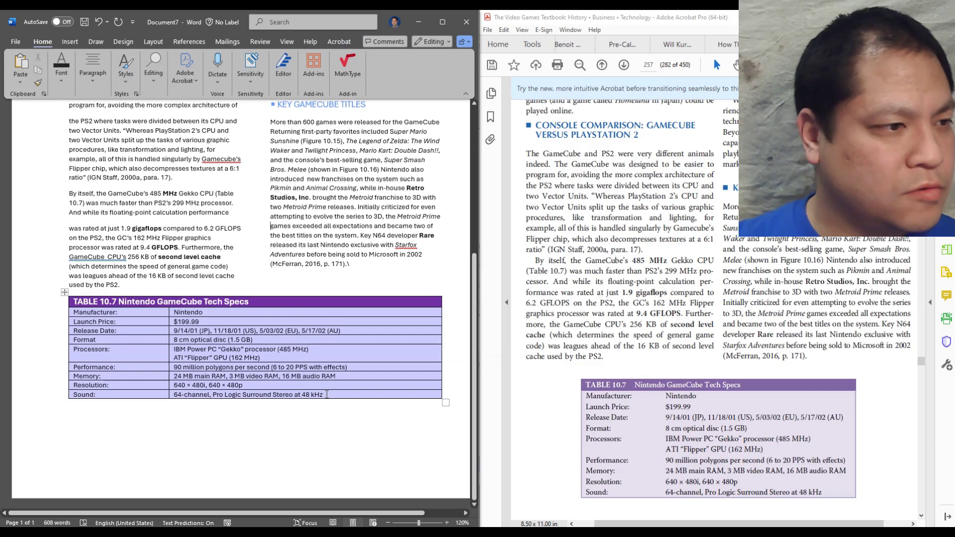
Select all rows of the tech specs table, from the title to Sound:, for border formatting.
drag(326, 393, 114, 305)
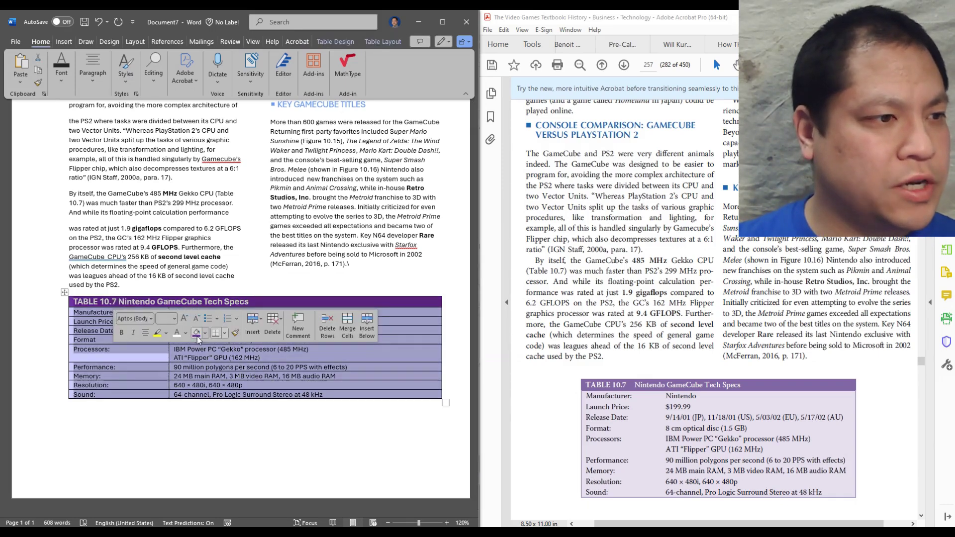
click(346, 42)
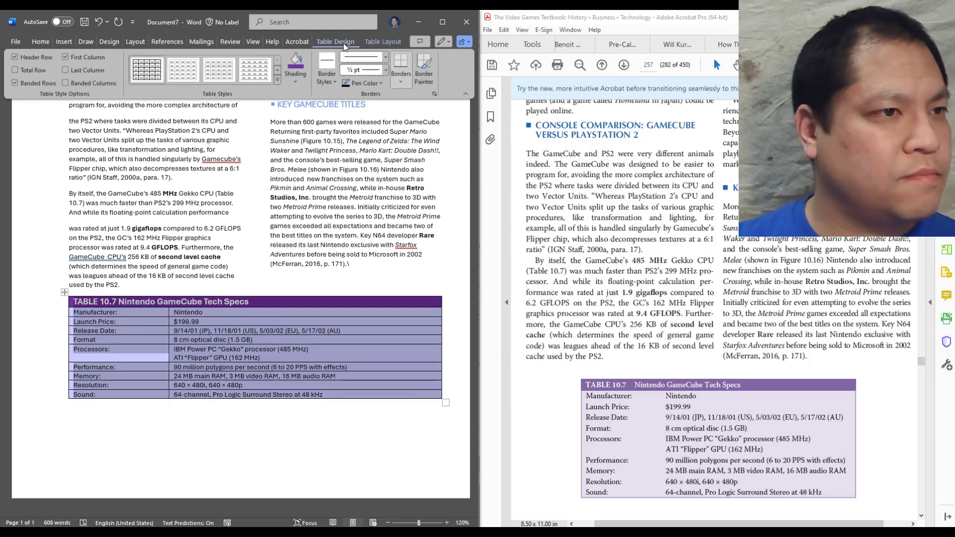
click(402, 82)
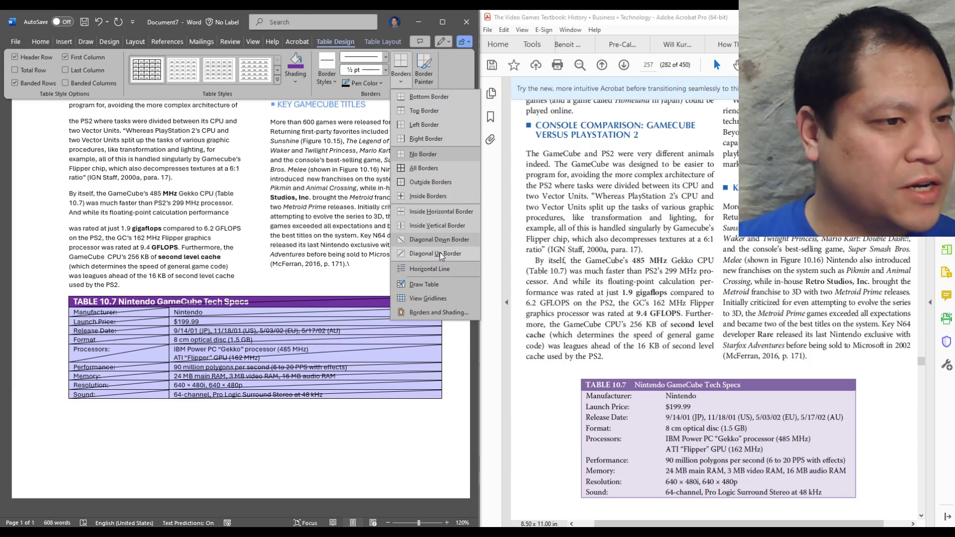
click(418, 312)
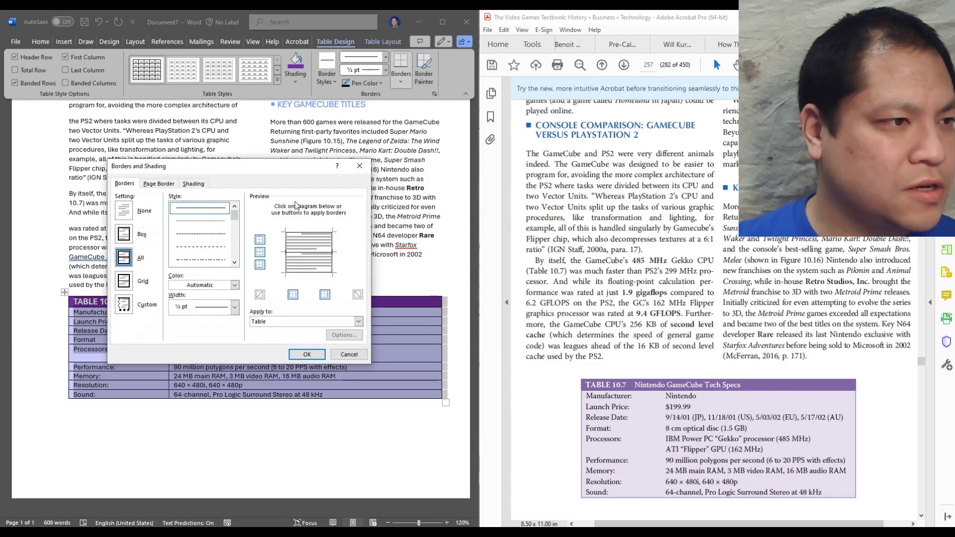
drag(285, 168, 408, 147)
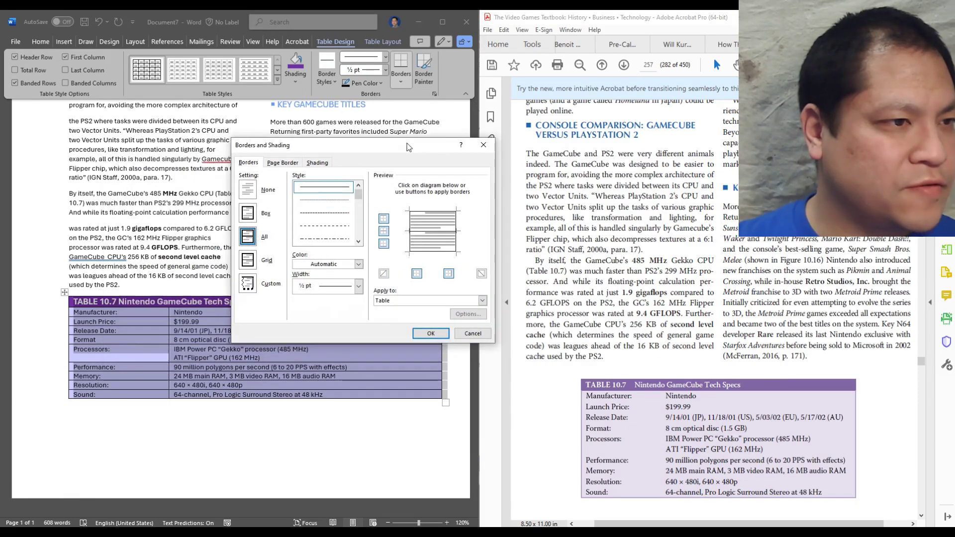
click(330, 201)
click(332, 214)
click(335, 240)
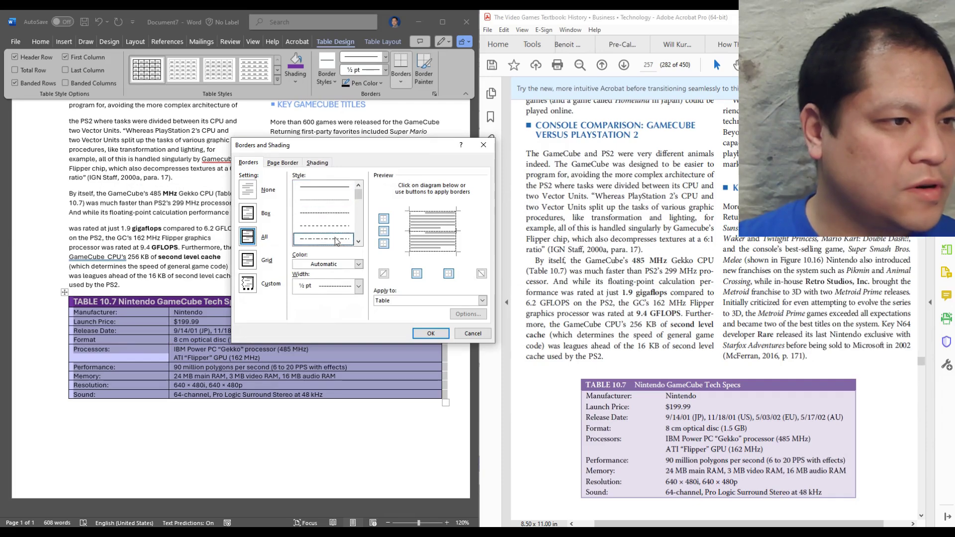
click(248, 214)
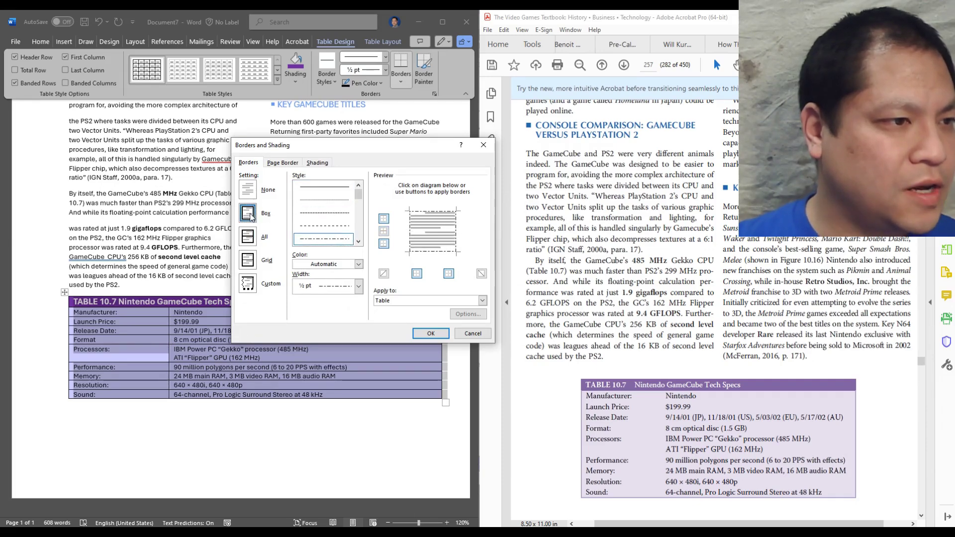
click(248, 237)
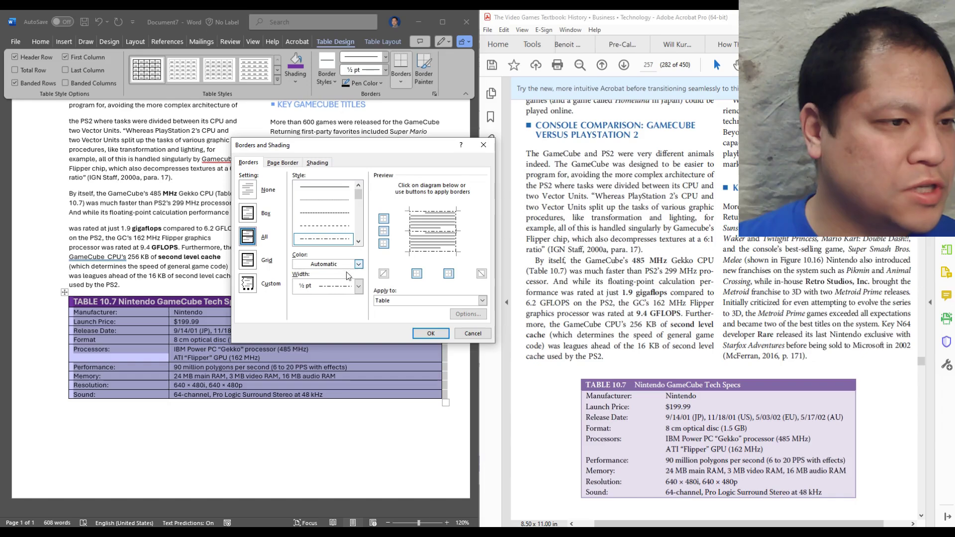
click(358, 286)
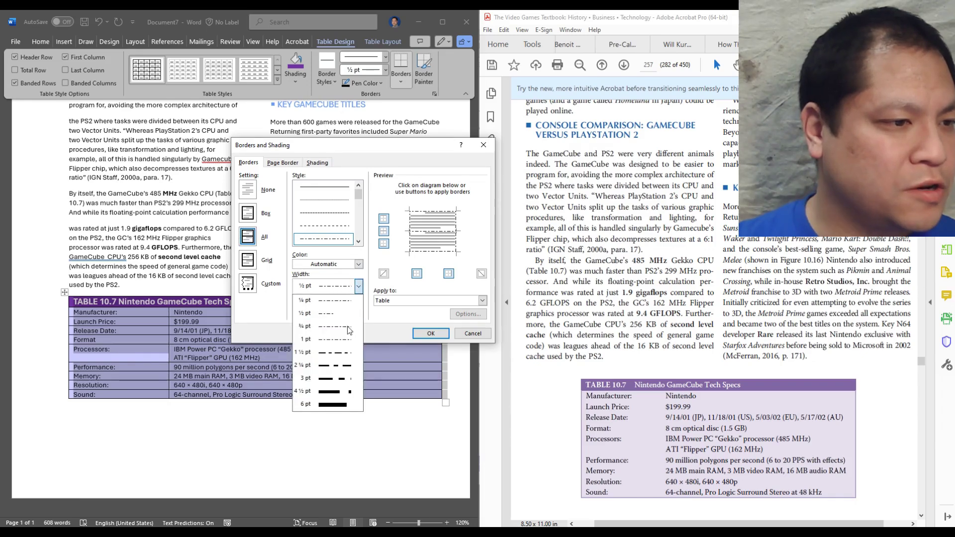
click(342, 404)
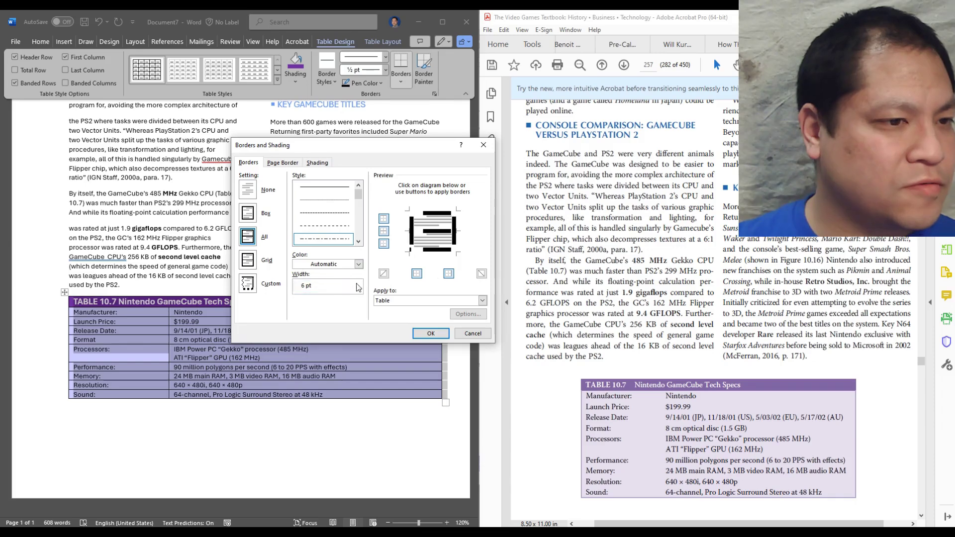
click(473, 334)
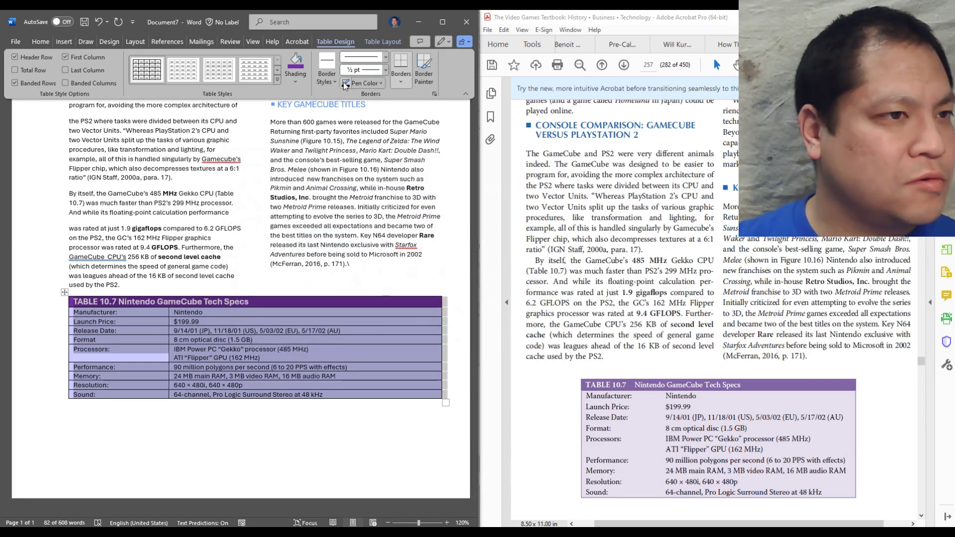
Remove the inside borders from the selected tech specs table, keeping its outer border.
click(401, 83)
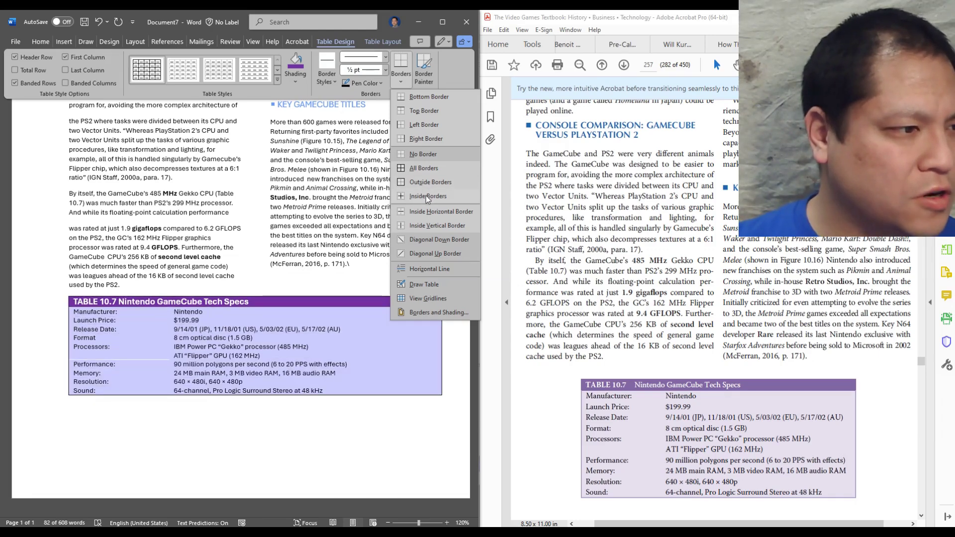
click(426, 195)
click(357, 340)
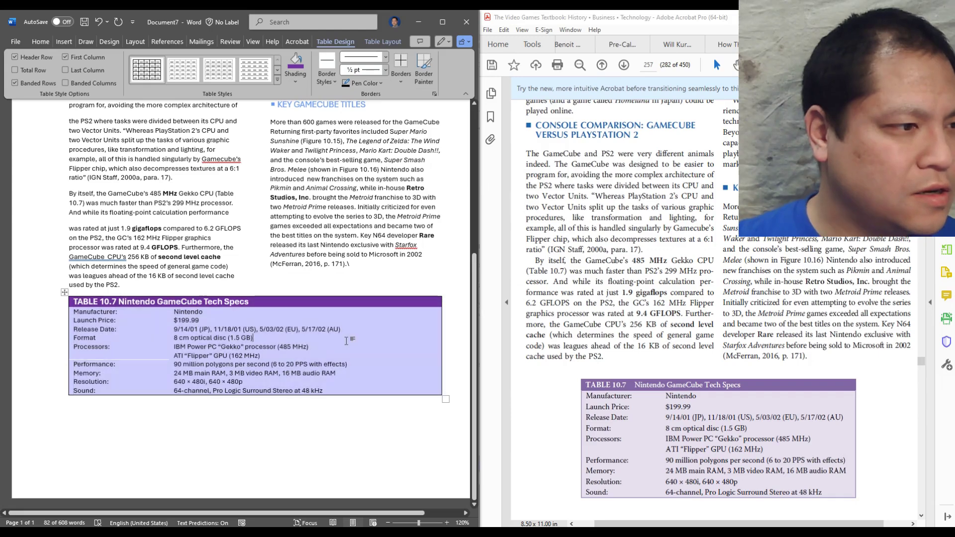
Examine the tech specs table up close, especially the line between the Processors: and Performance: rows in the first column.
scroll(319, 390, up, 3)
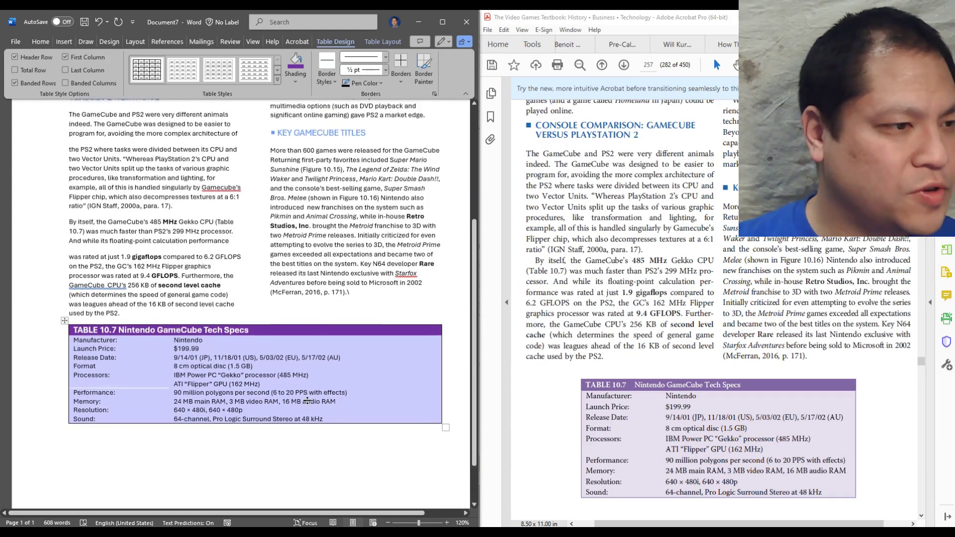
scroll(308, 393, down, 3)
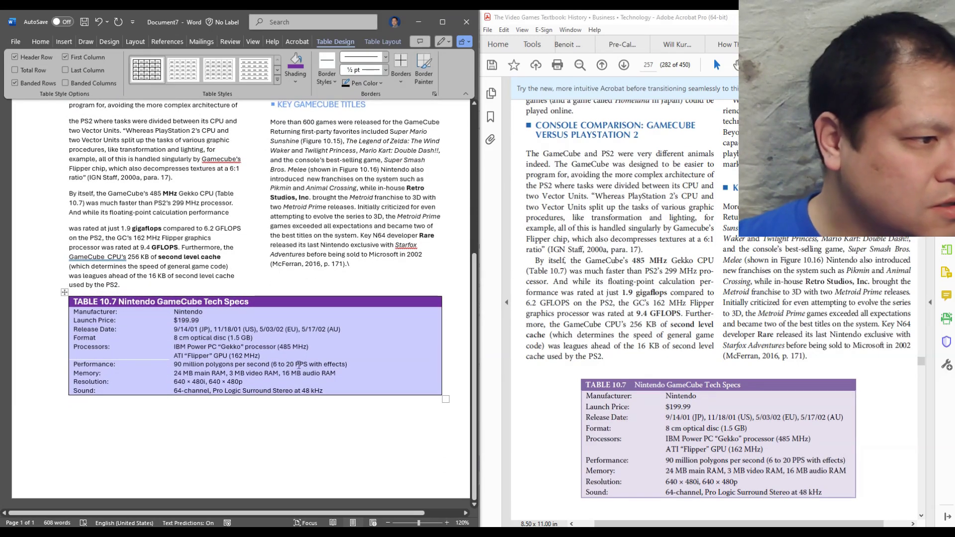
mouse_move(141, 365)
mouse_down()
mouse_move(139, 353)
mouse_move(131, 371)
mouse_up()
click(126, 366)
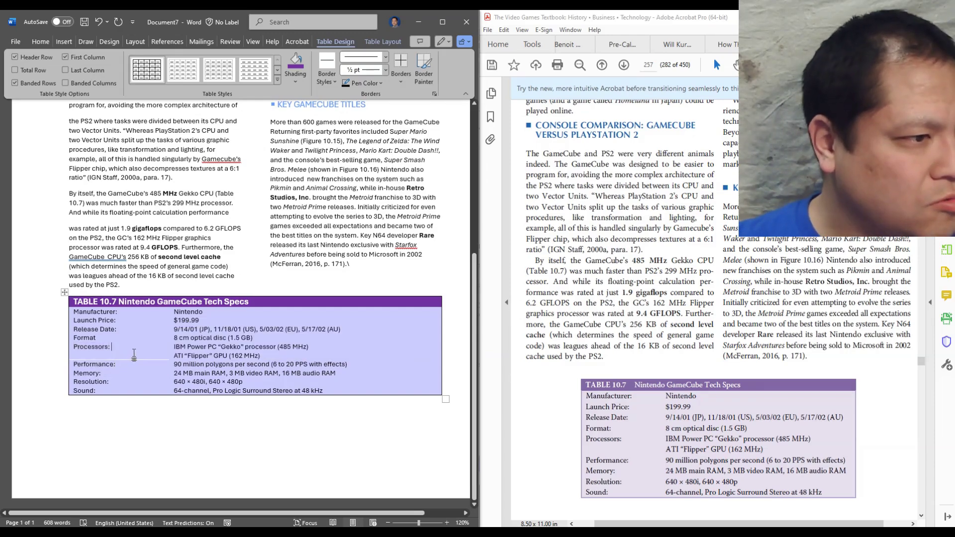
ctrl+scroll(154, 353, up, 9)
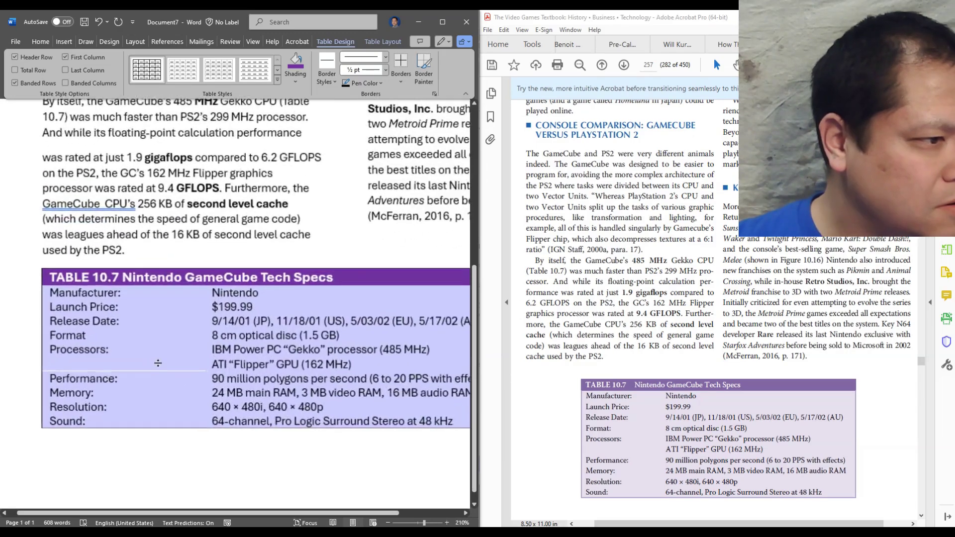
ctrl+scroll(157, 363, down, 5)
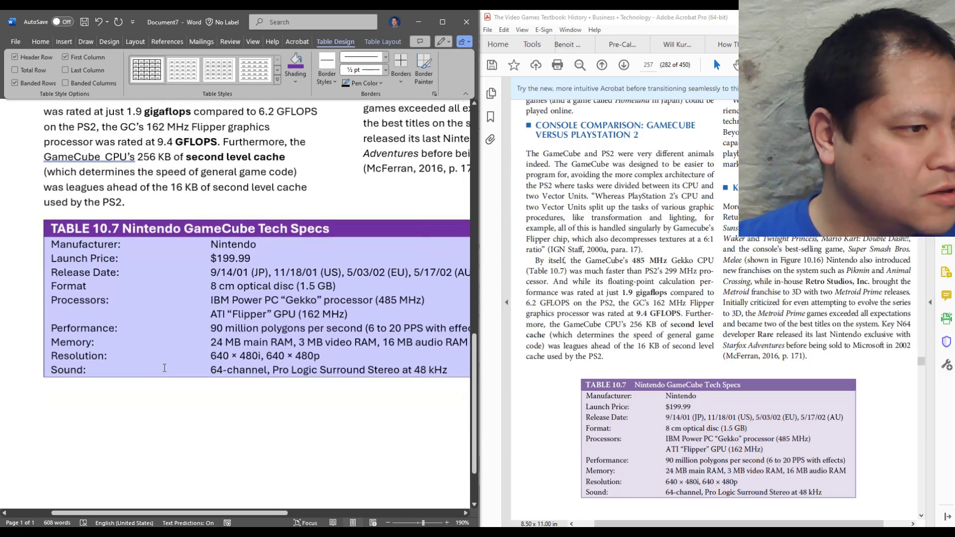
ctrl+scroll(183, 356, down, 2)
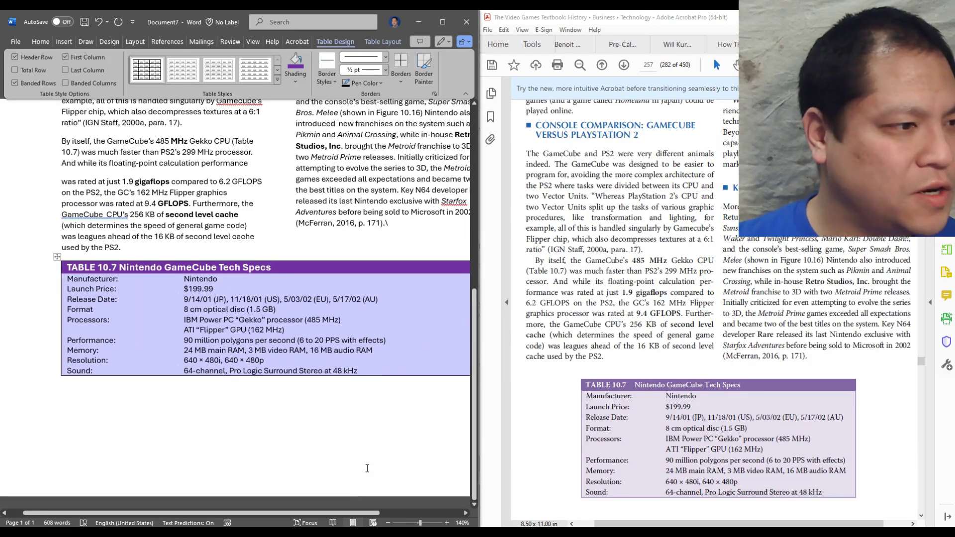
scroll(397, 426, up, 5)
scroll(394, 418, down, 5)
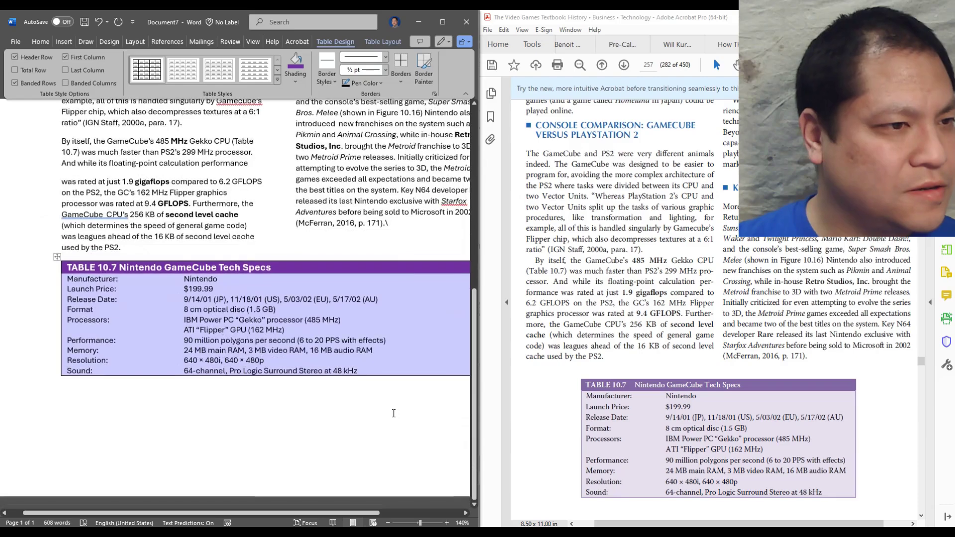
Narrow the tech specs table by moving its right and left edges inward, each by about a tenth of the table's width.
ctrl+scroll(408, 348, down, 1)
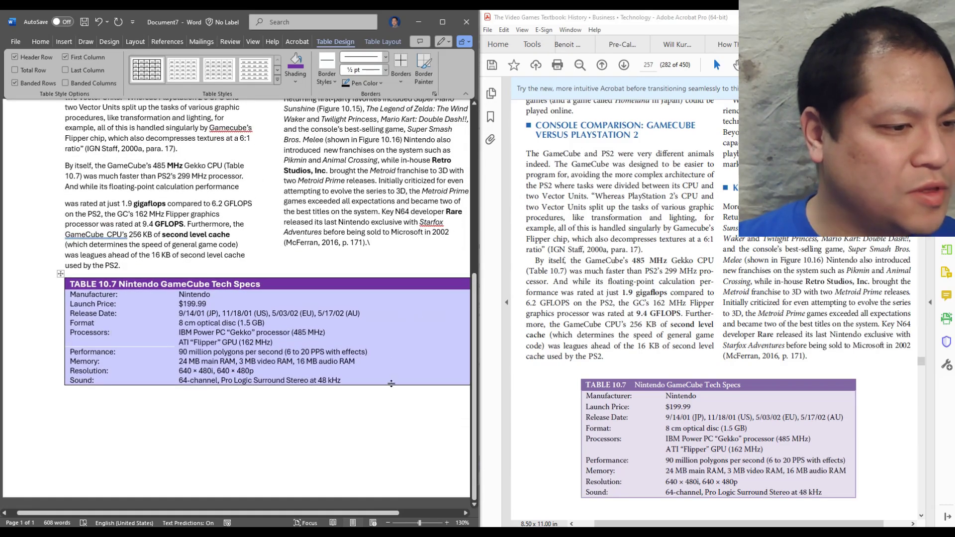
drag(368, 512, 393, 513)
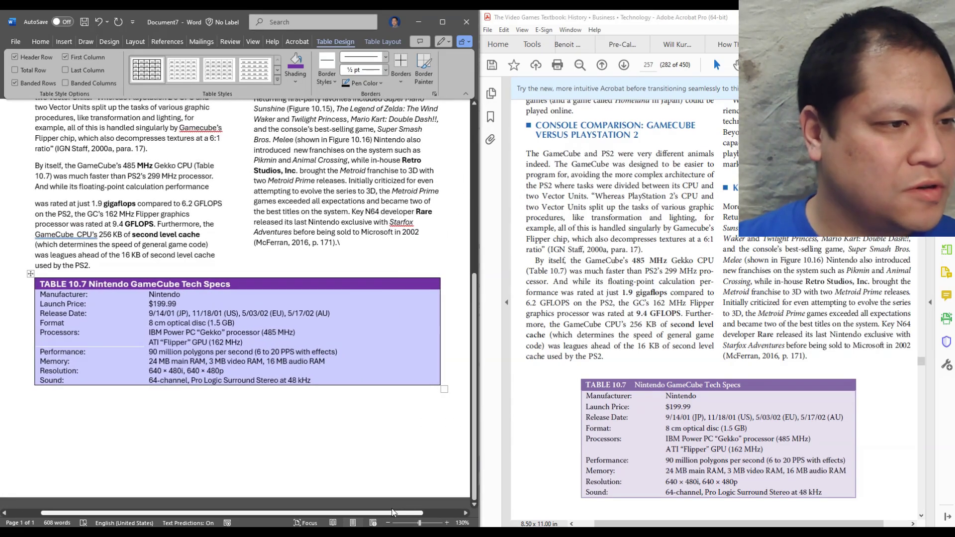
ctrl+scroll(383, 460, down, 2)
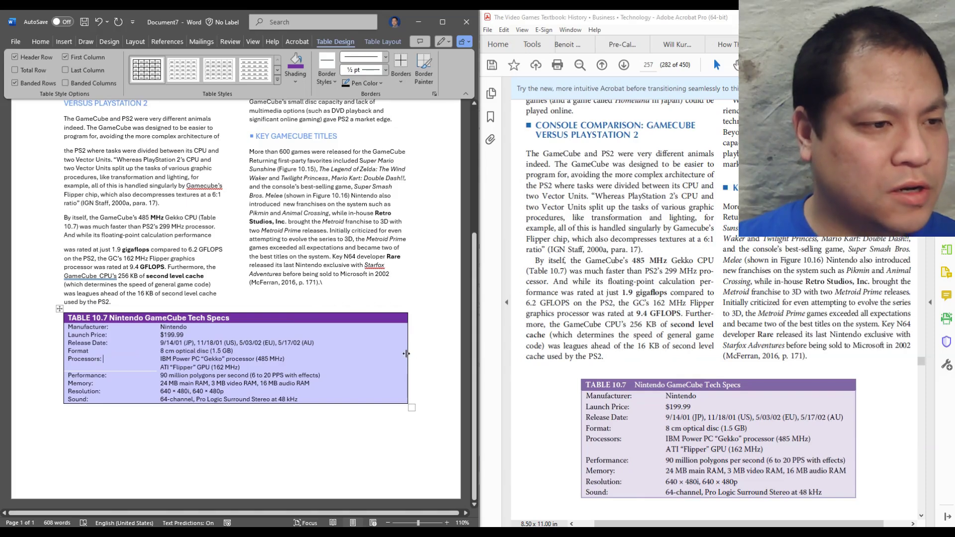
drag(408, 354, 368, 354)
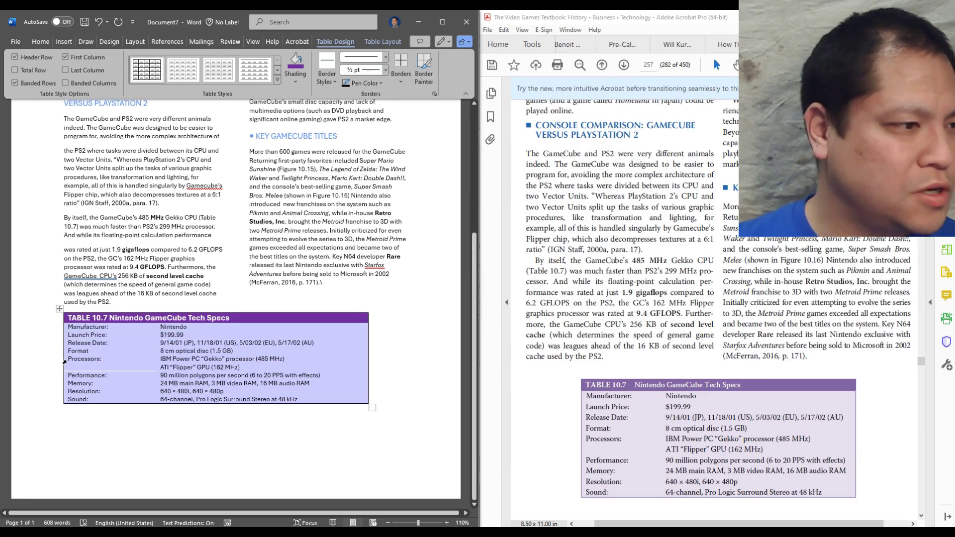
ctrl+scroll(64, 362, up, 8)
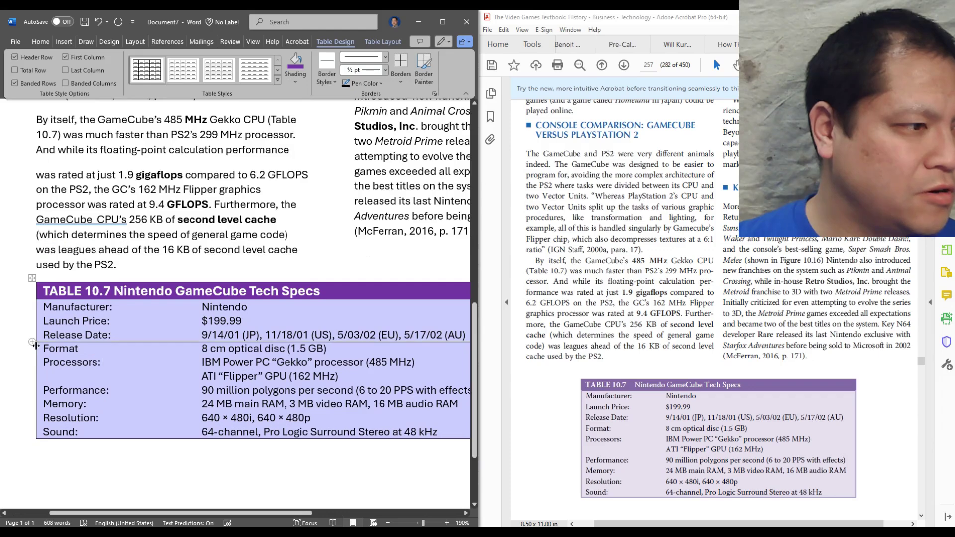
drag(36, 347, 88, 347)
ctrl+scroll(417, 356, down, 5)
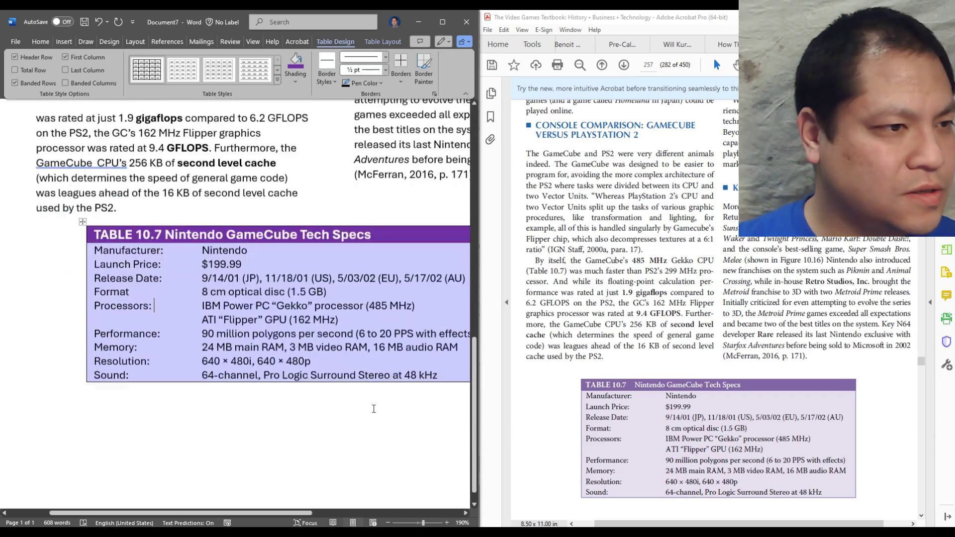
ctrl+scroll(383, 396, down, 2)
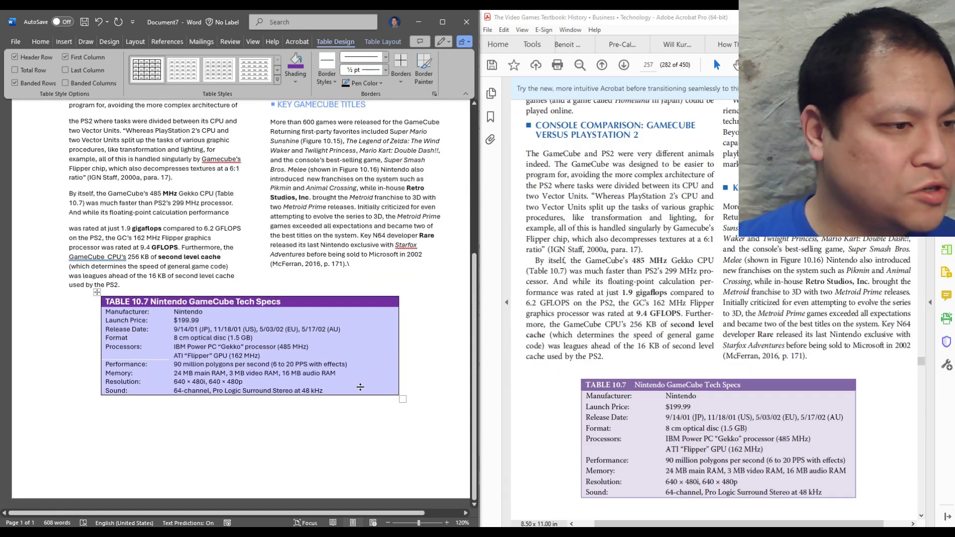
Try centering the text in all rows of the tech specs table, and return it to left alignment.
drag(357, 391, 133, 307)
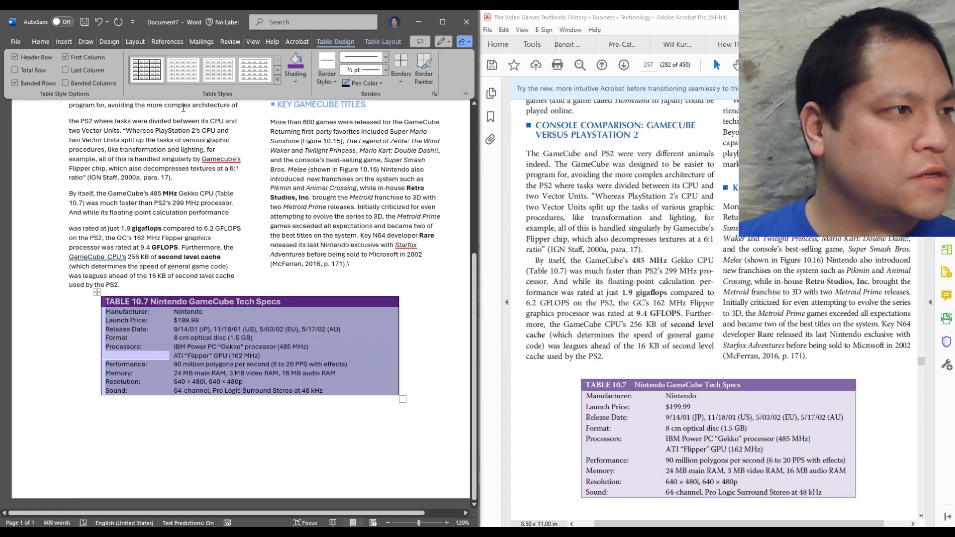
click(53, 45)
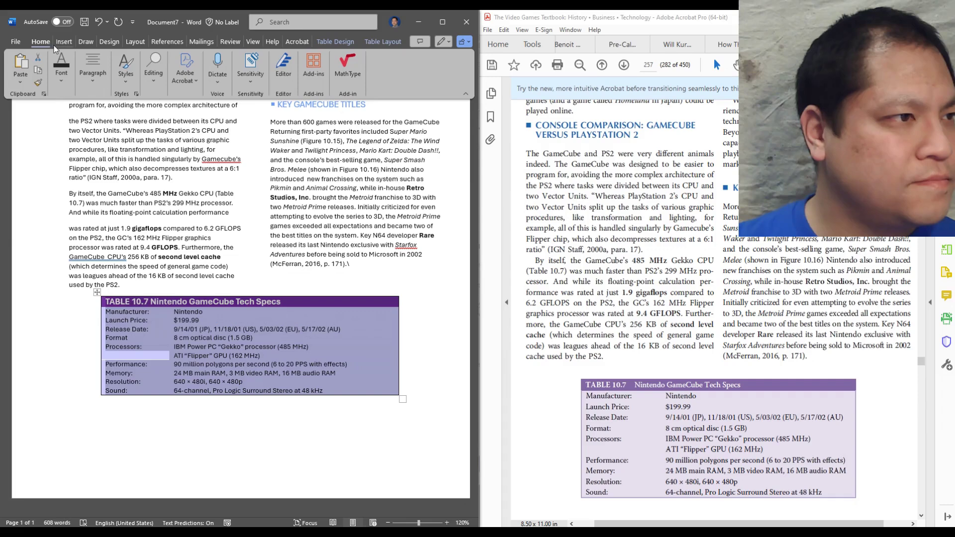
click(97, 79)
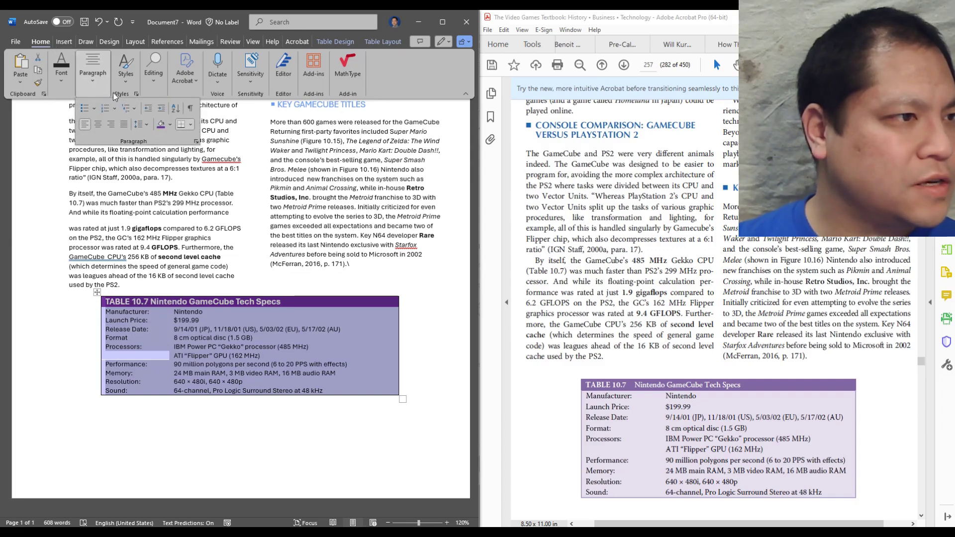
click(97, 124)
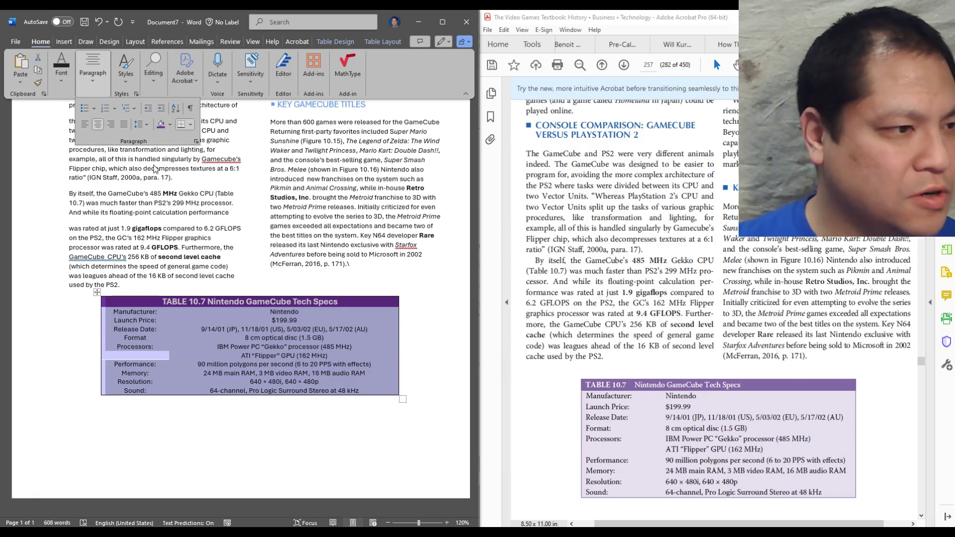
click(243, 293)
key(ctrl+l)
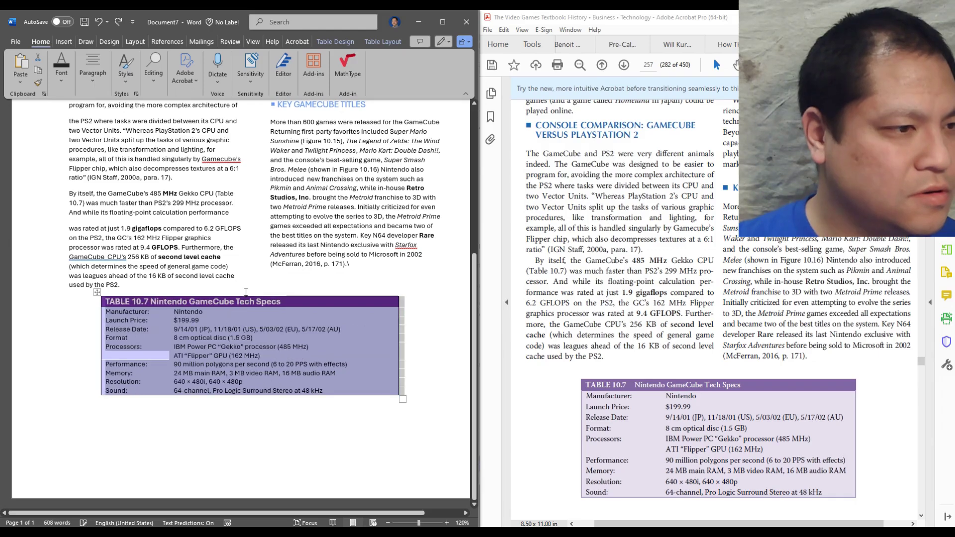
right_click(268, 330)
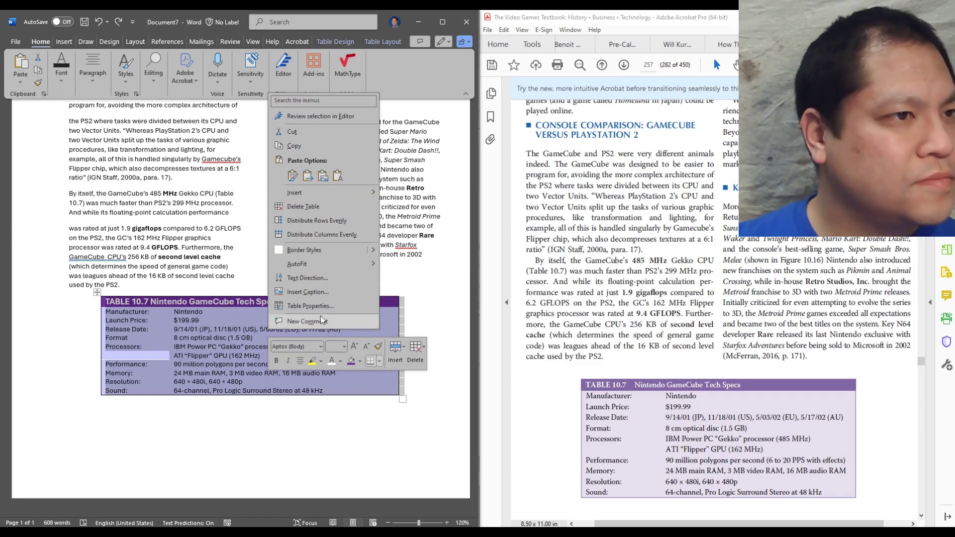
click(383, 41)
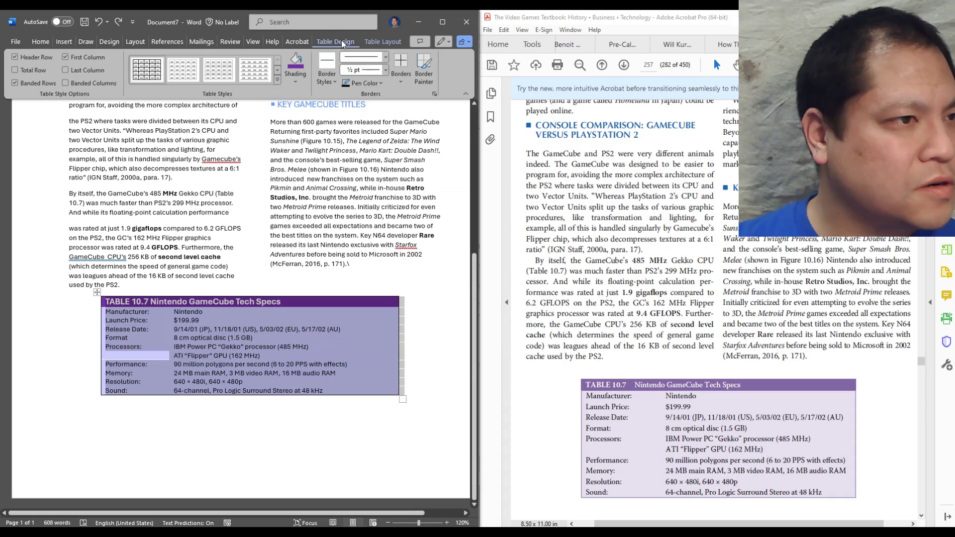
right_click(319, 321)
click(342, 293)
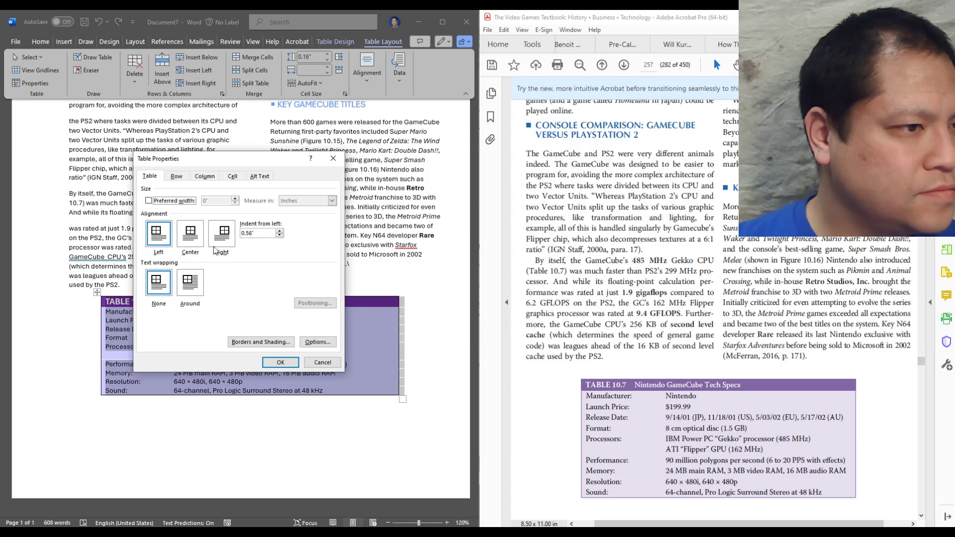
click(318, 343)
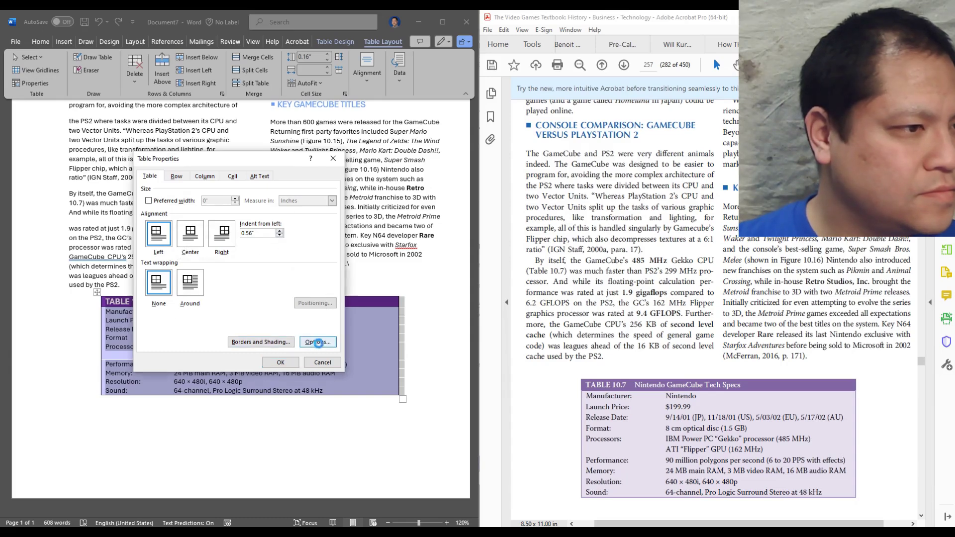
click(285, 312)
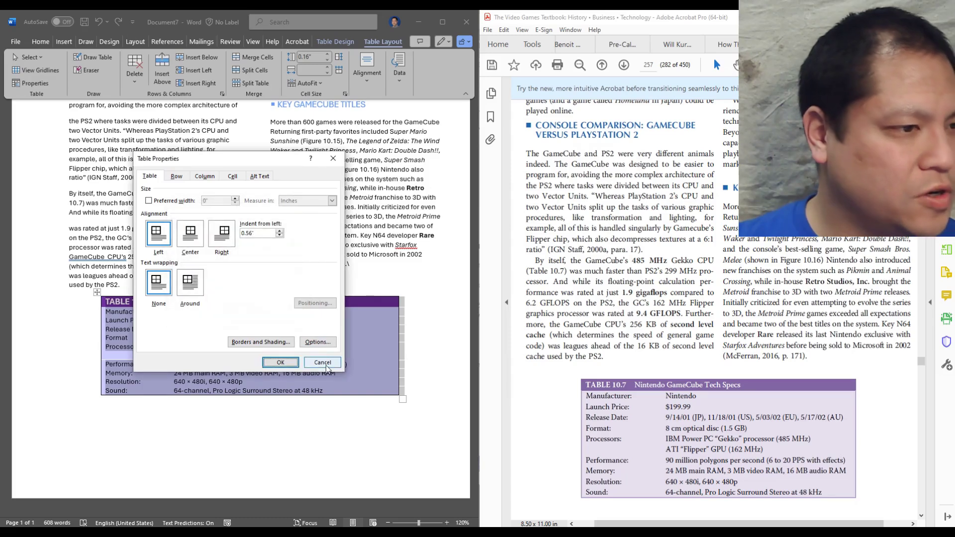
click(322, 362)
click(380, 415)
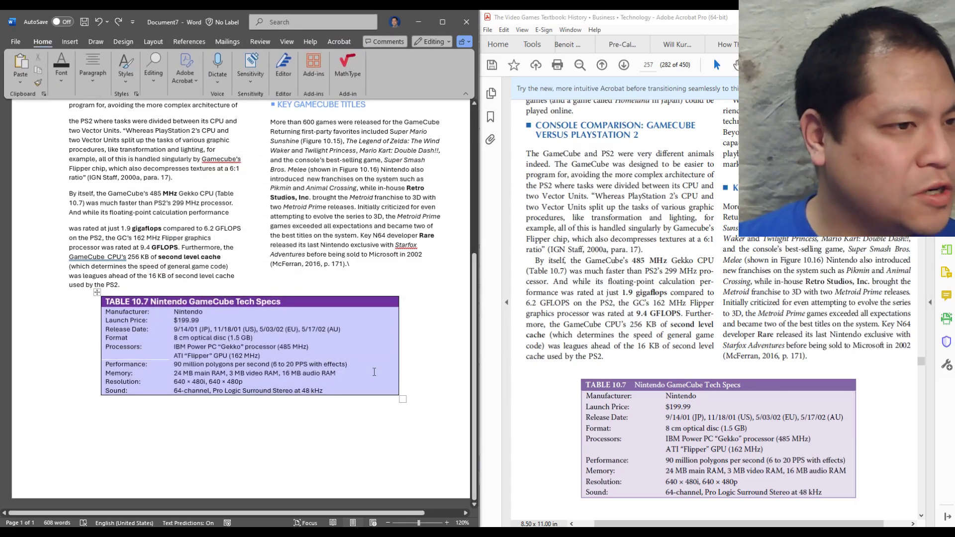
Set the two-column spacing to 0.3" for the body text from "in certain GC games" through "before being sold to Microsoft".
scroll(319, 400, up, 5)
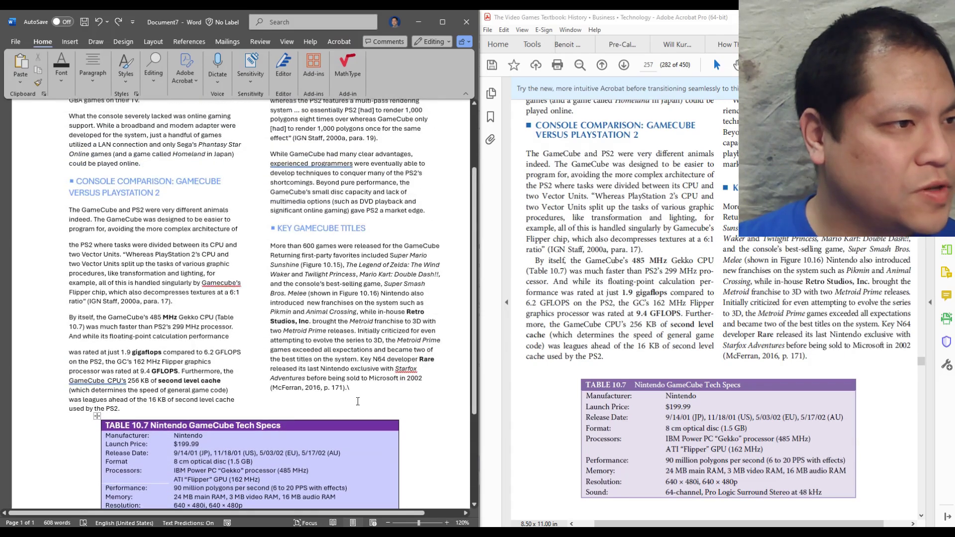
scroll(355, 401, down, 5)
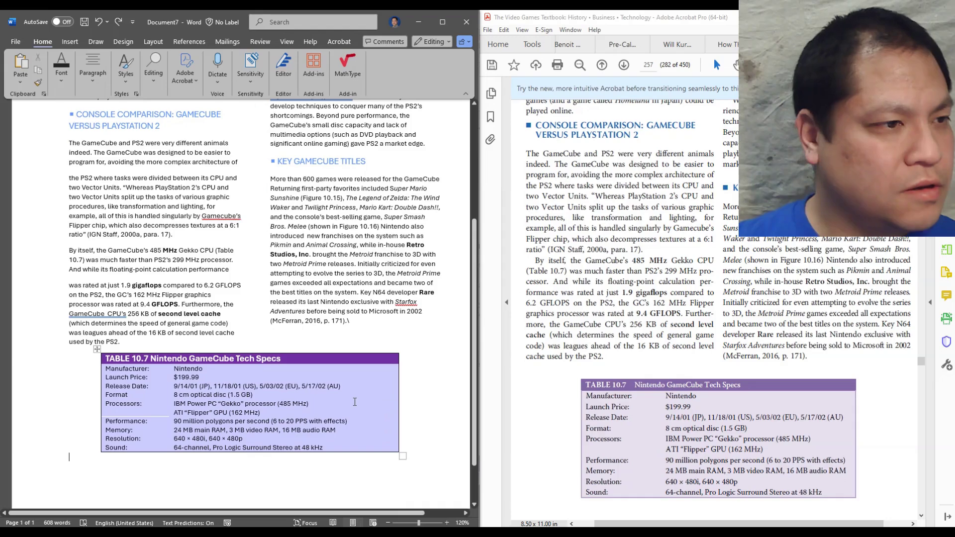
scroll(354, 401, up, 5)
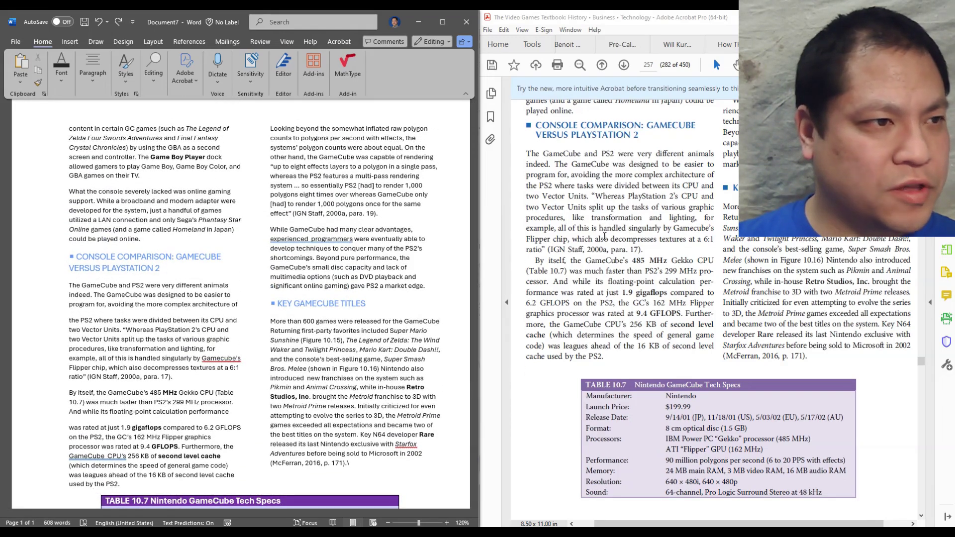
scroll(303, 272, up, 1)
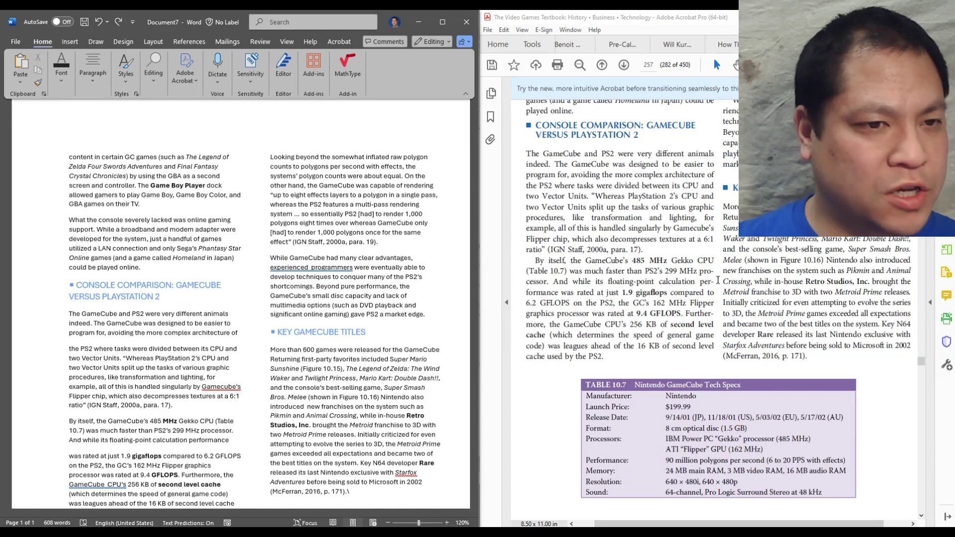
click(718, 280)
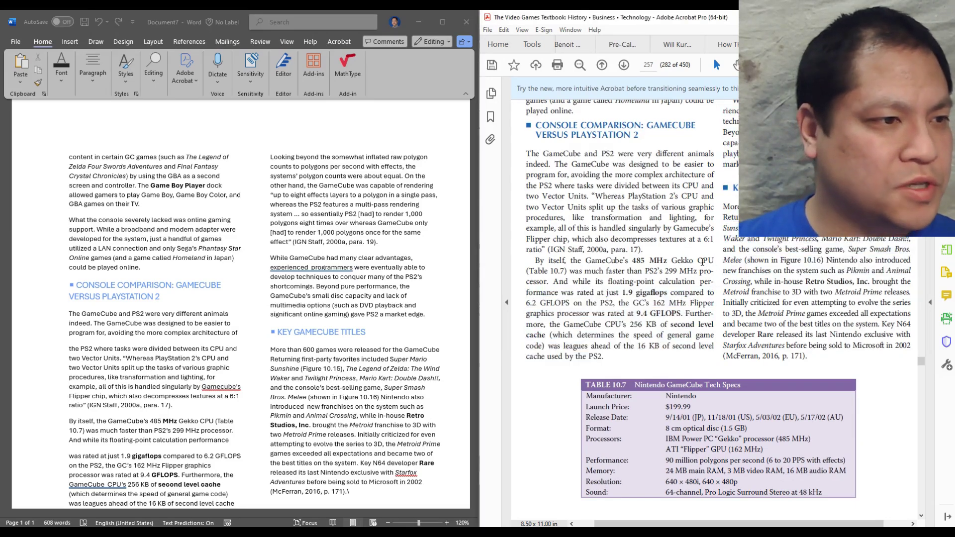
click(146, 236)
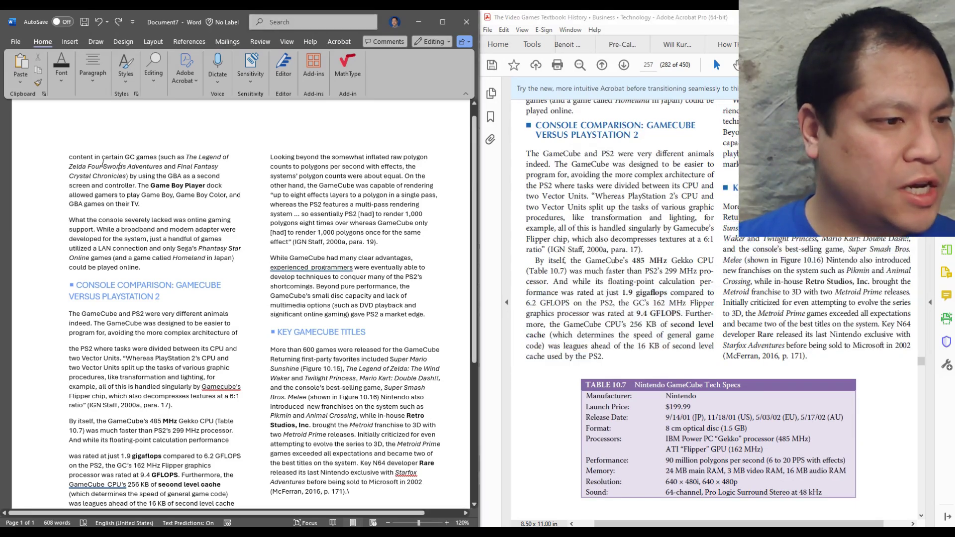
drag(99, 159, 398, 482)
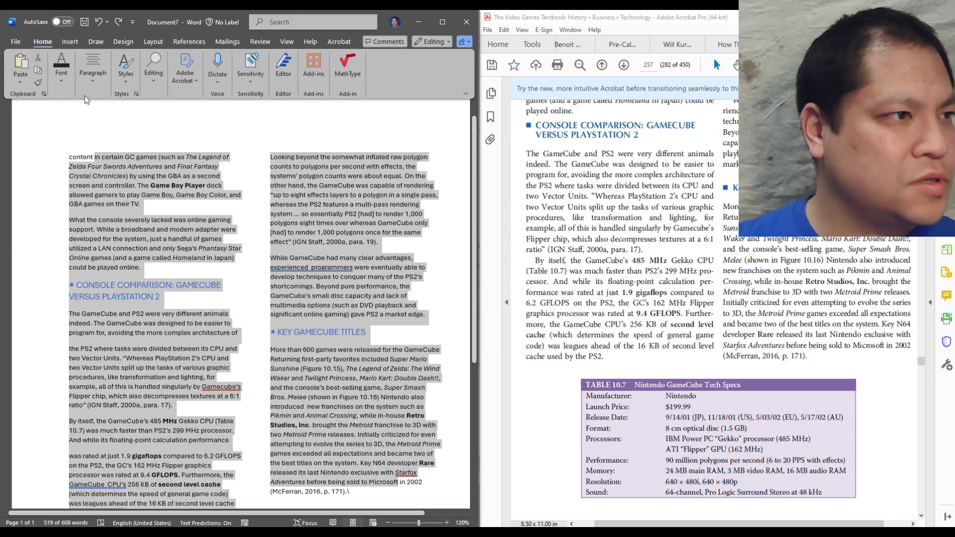
click(156, 43)
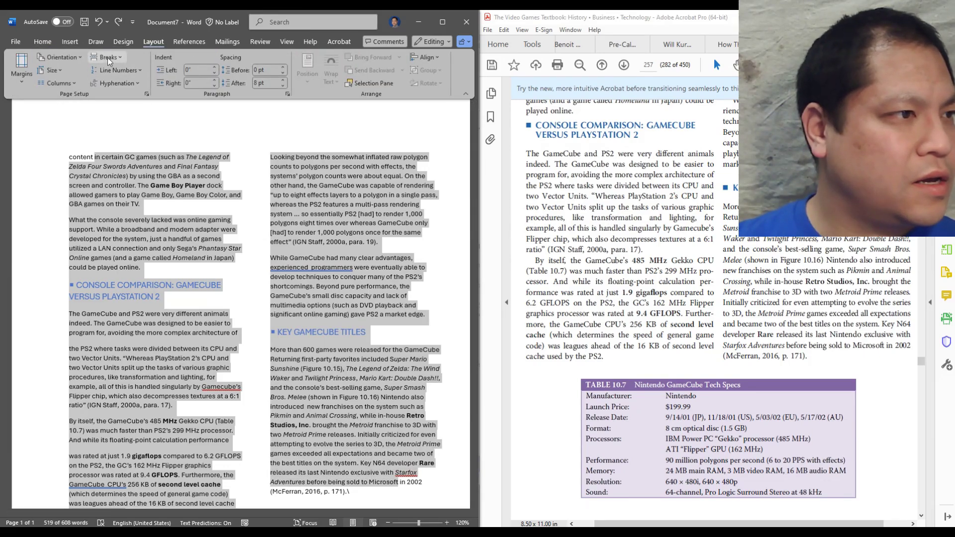
click(74, 82)
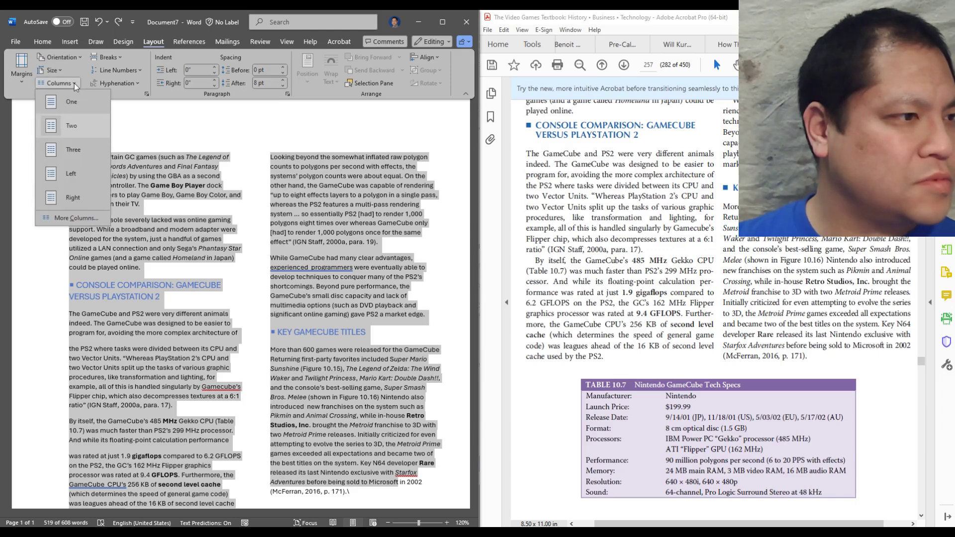
click(86, 218)
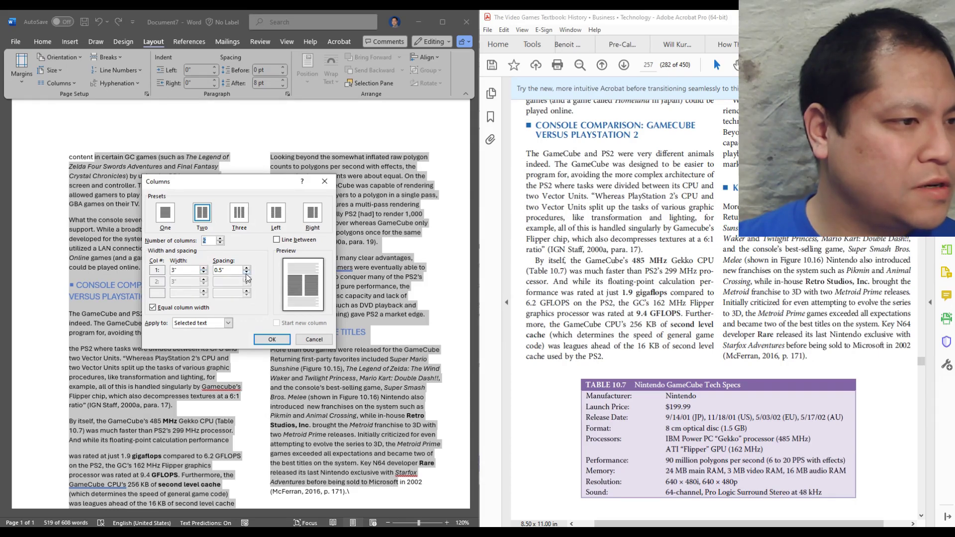
click(246, 274)
click(246, 273)
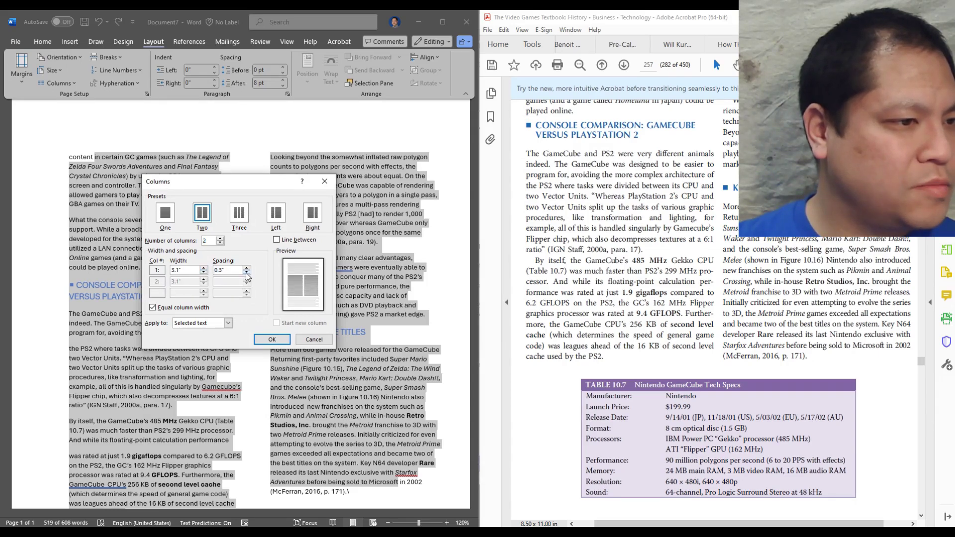
click(269, 339)
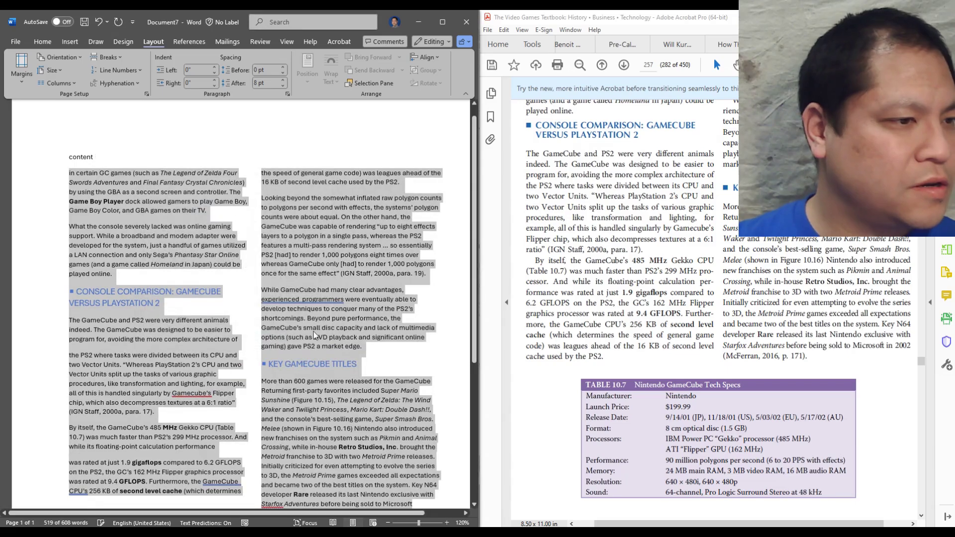
Undo the column spacing change to compare the two layouts, and reapply it.
scroll(301, 310, down, 1)
scroll(300, 309, up, 1)
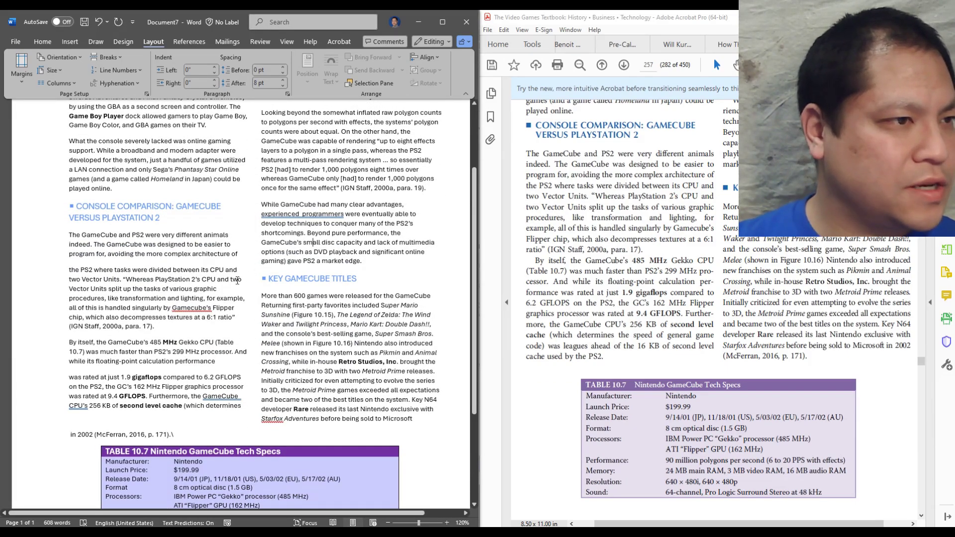
scroll(237, 280, up, 1)
scroll(259, 334, down, 1)
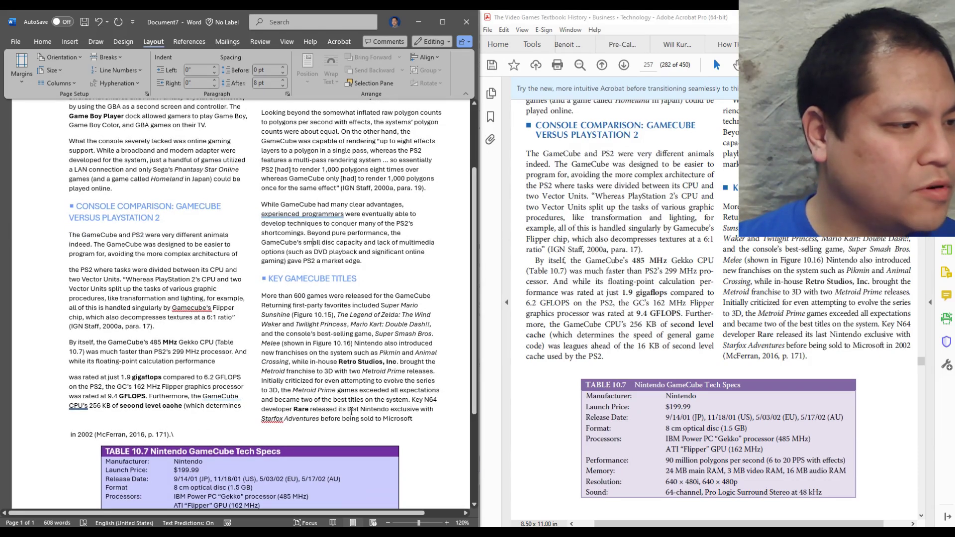
click(208, 420)
click(328, 300)
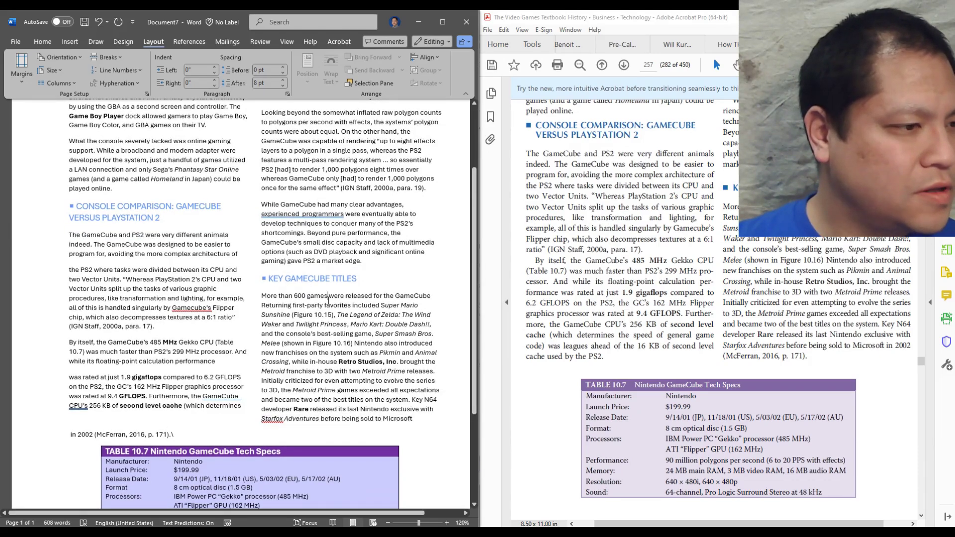
scroll(327, 300, down, 2)
drag(177, 379, 47, 388)
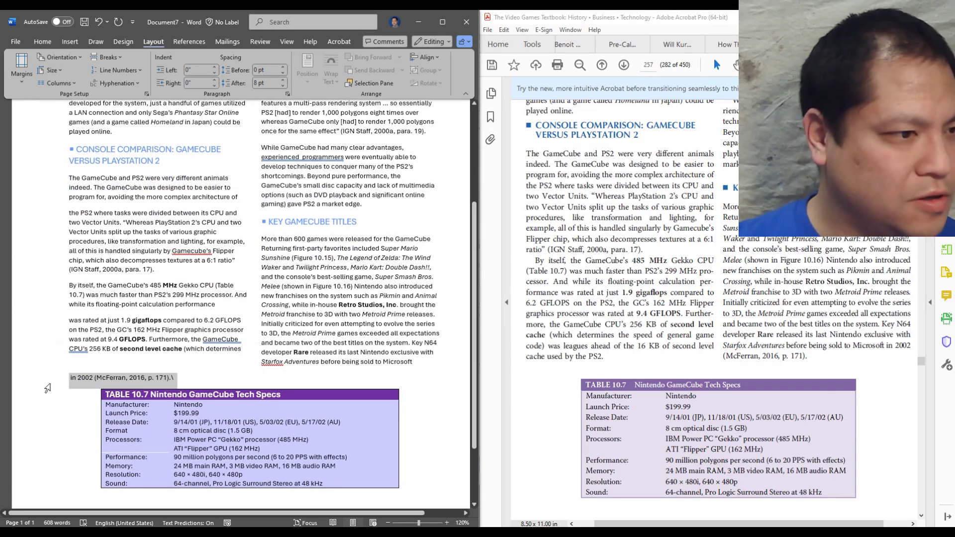
key(ctrl+z)
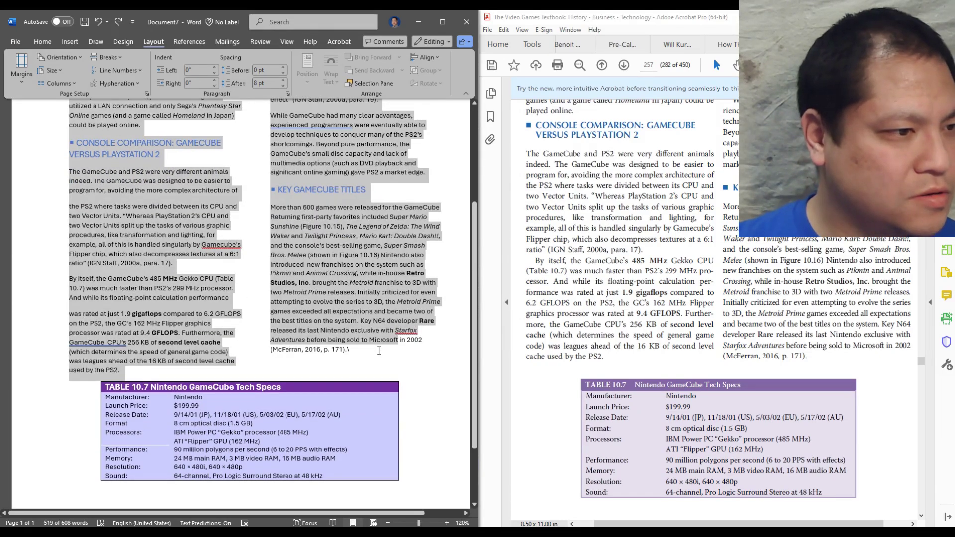
click(378, 351)
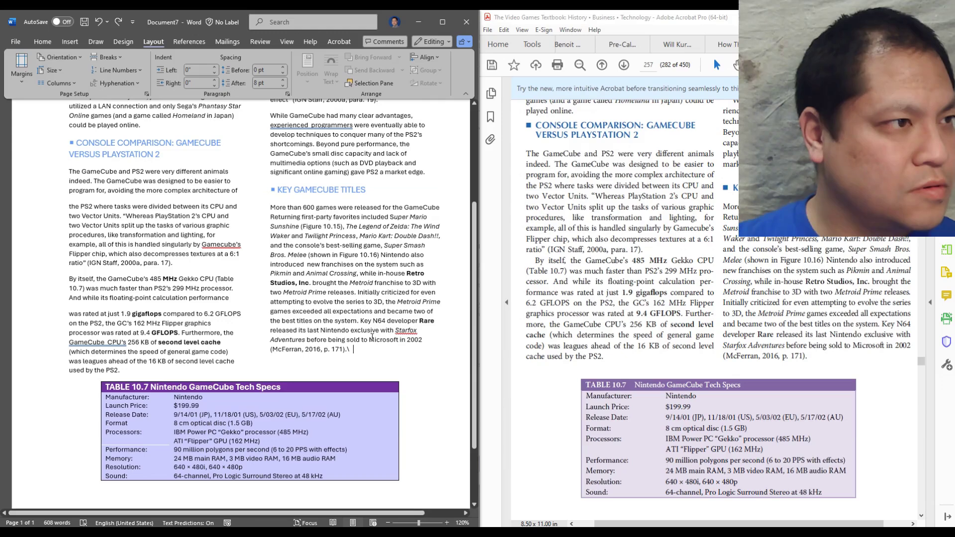
key(ctrl+y)
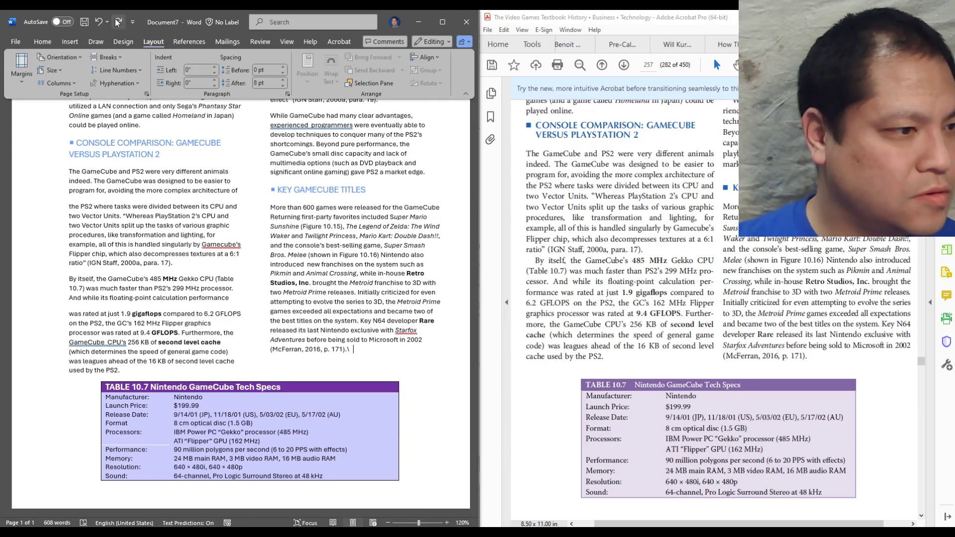
Move the stray citation line starting "in 2002" to the end of the Key GameCube Titles paragraph, removing its trailing backslash.
click(176, 373)
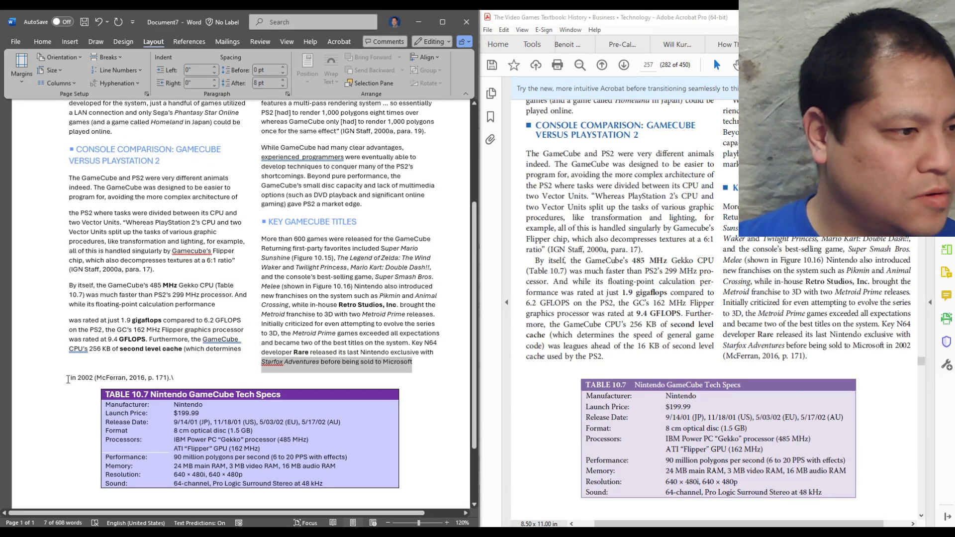
drag(69, 380, 170, 374)
key(ctrl+c)
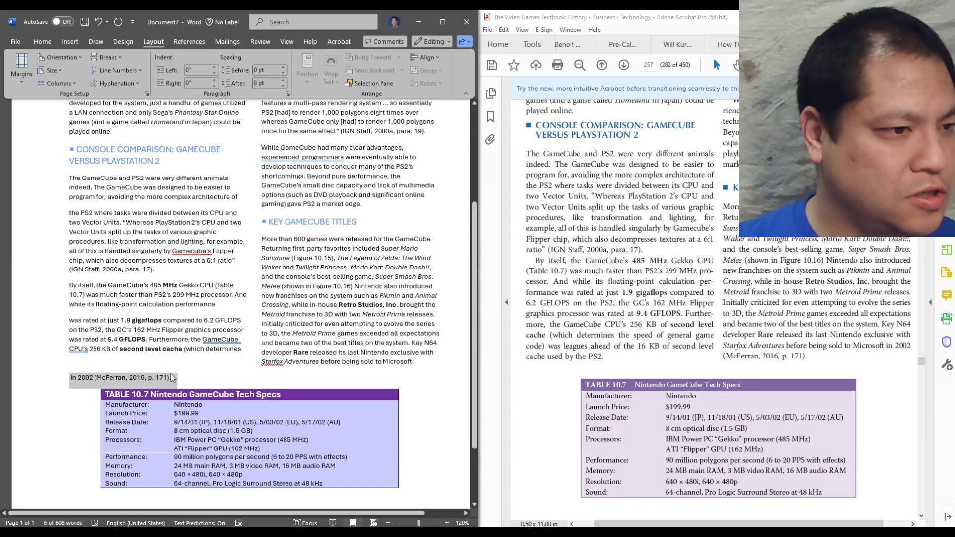
key(Delete)
click(420, 361)
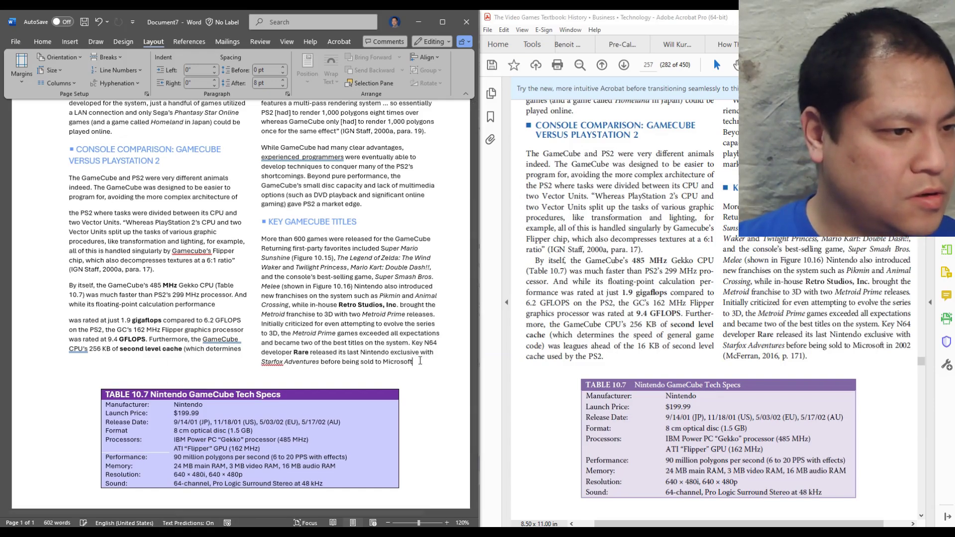
key(ctrl+v)
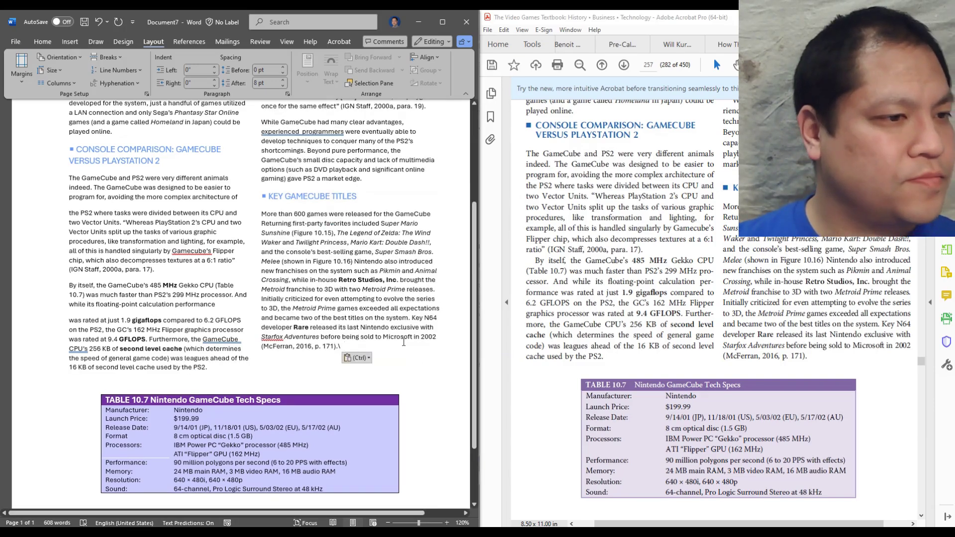
key(BackSpace)
key(BackSpace)
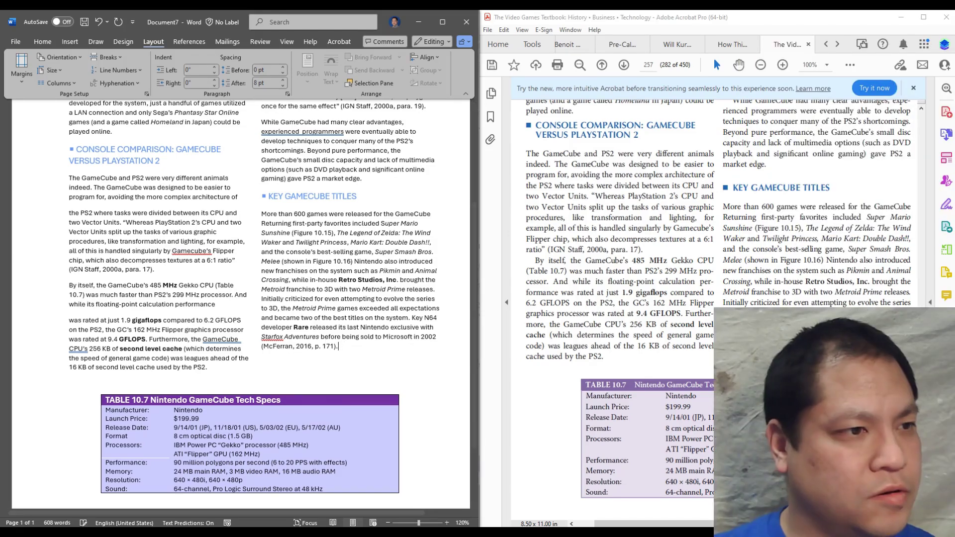
Insert a Blank built-in header at the start of the Word document, using the PDF's page 257 header as reference.
scroll(325, 338, up, 5)
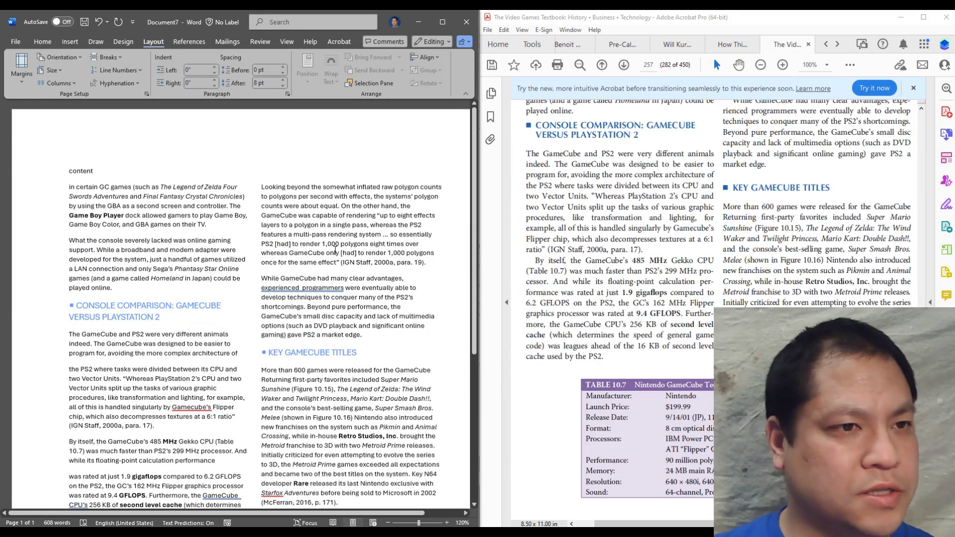
scroll(828, 198, up, 10)
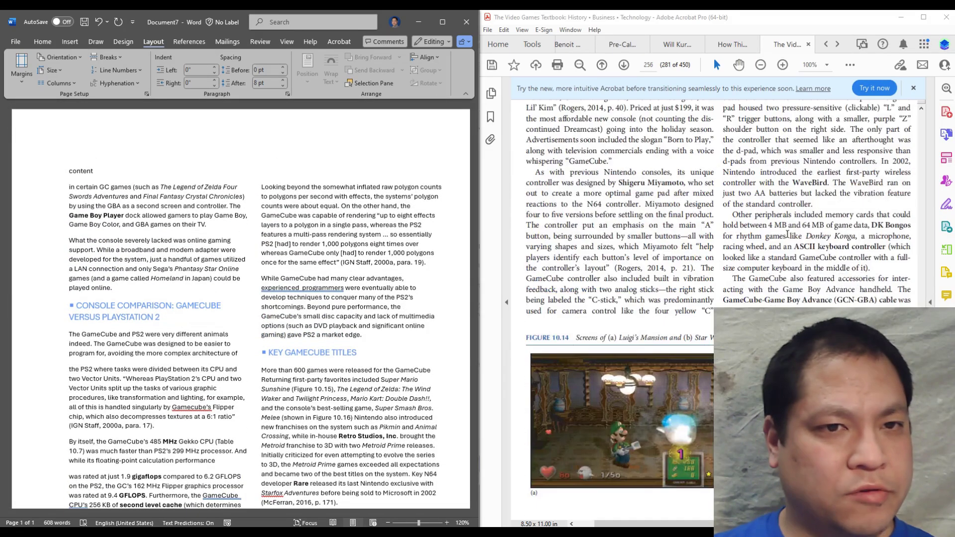
scroll(828, 198, down, 8)
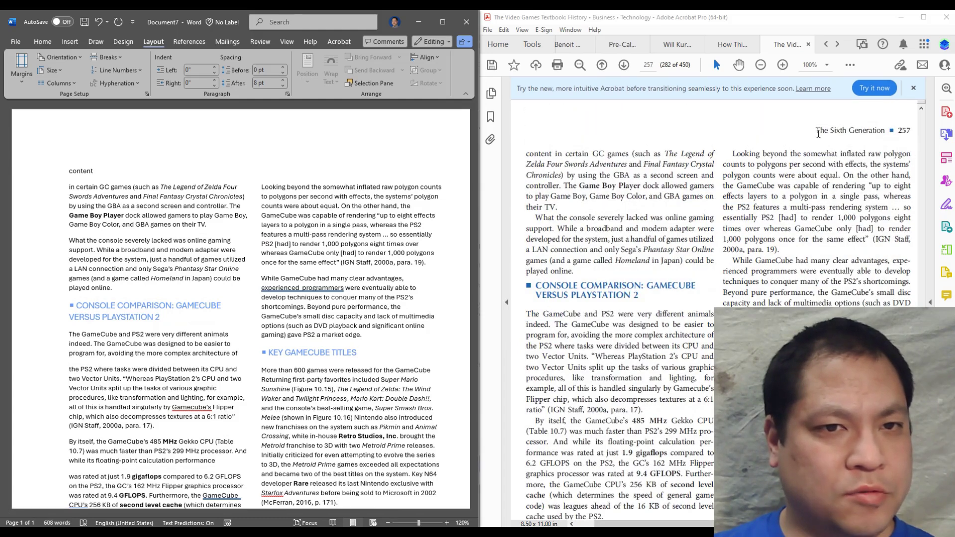
drag(817, 130, 892, 134)
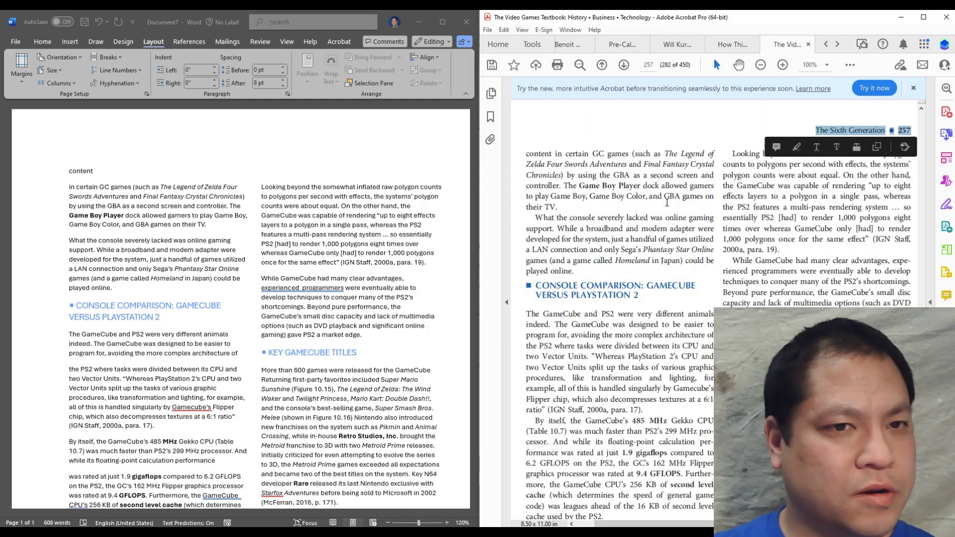
click(818, 143)
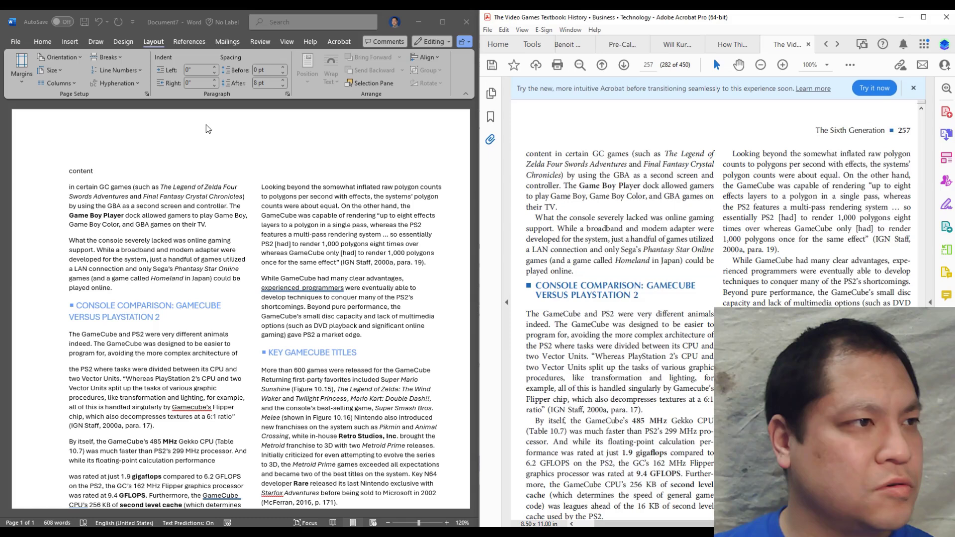
click(67, 43)
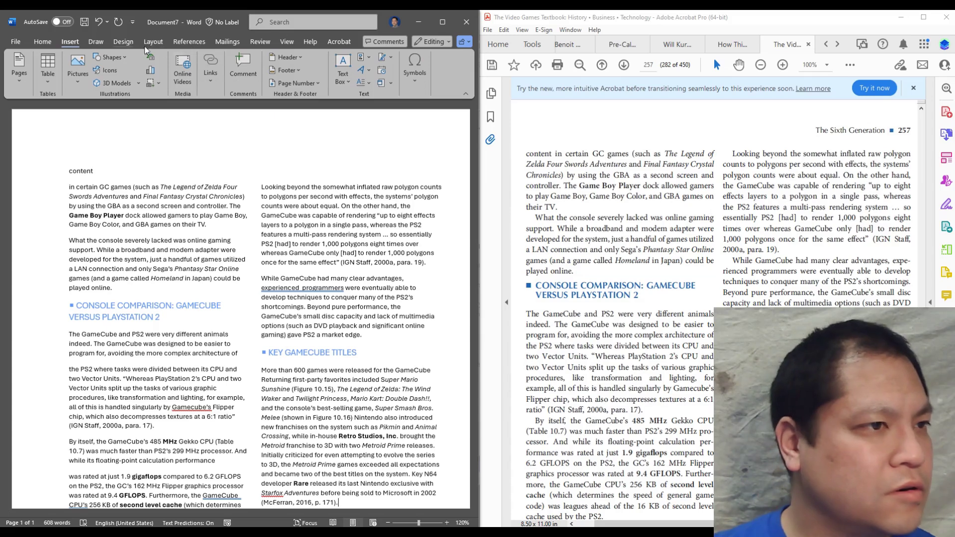
click(286, 58)
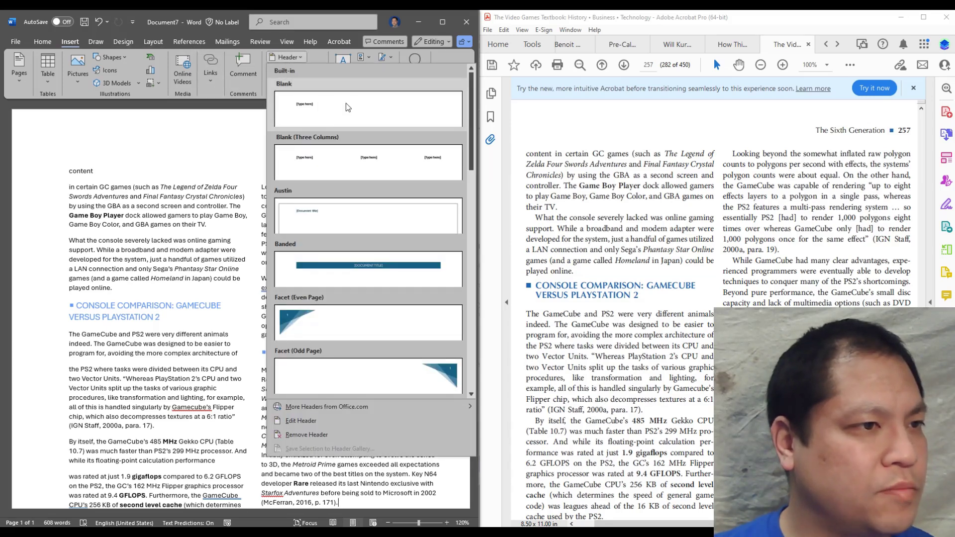
click(363, 115)
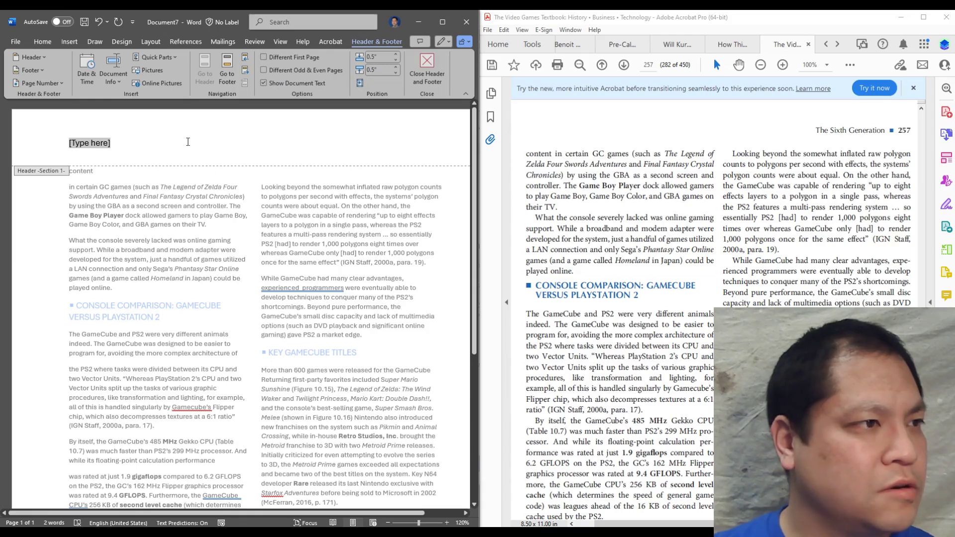
Right-align the header placeholder and replace it with the text "The Sixth Generation".
click(43, 42)
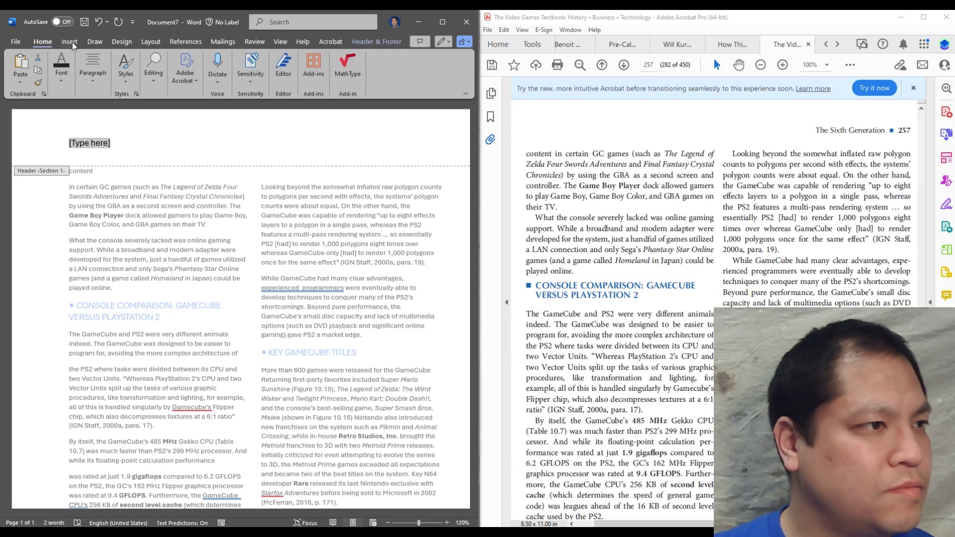
click(91, 77)
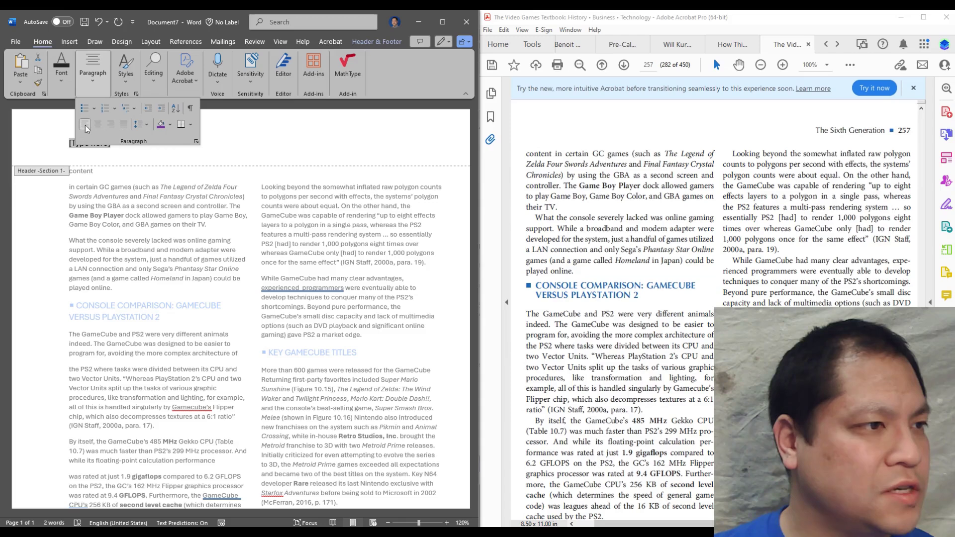
click(112, 124)
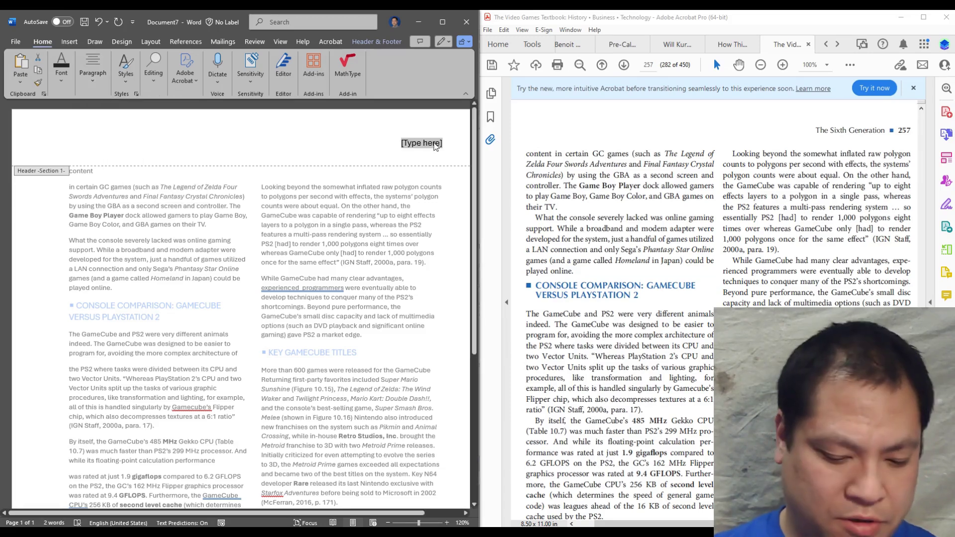
text(The )
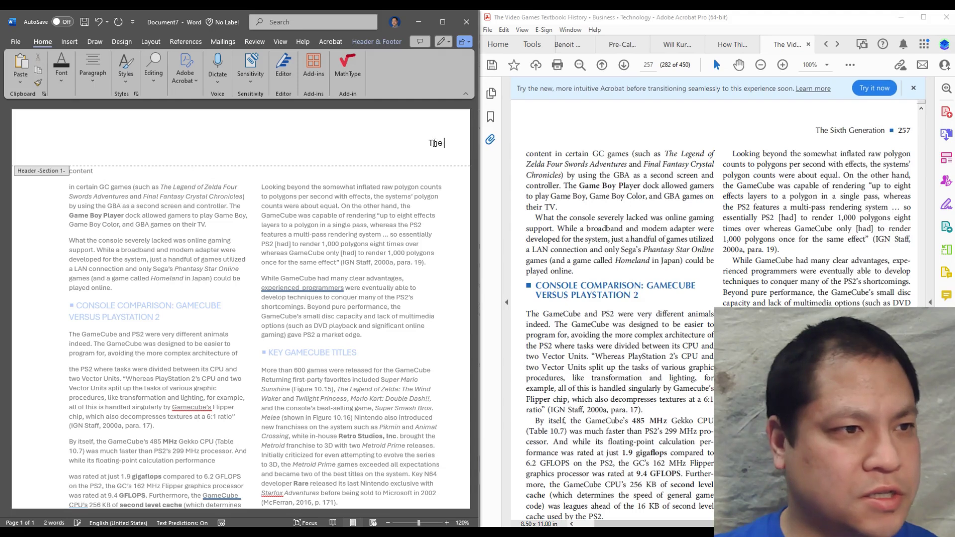
text(Sixth Generation)
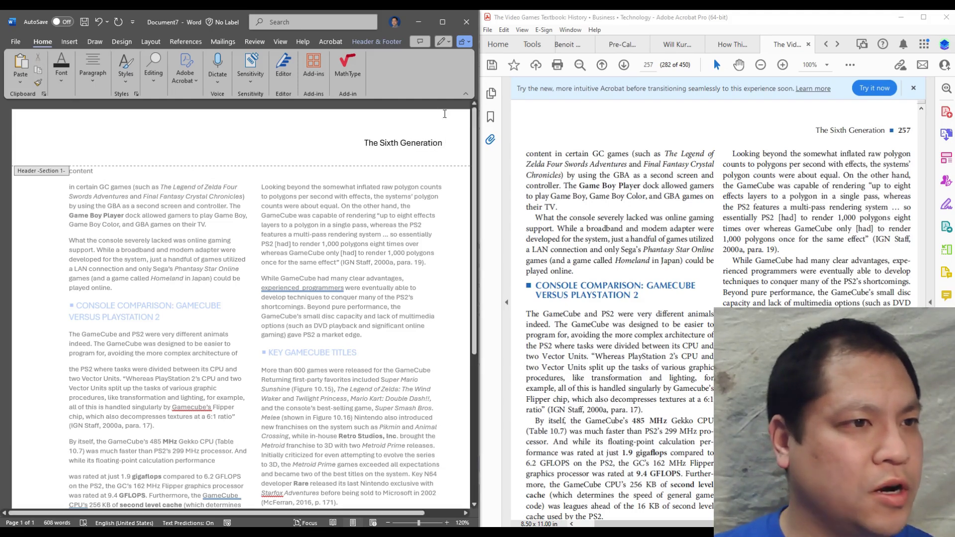
Insert the solid square symbol (Webdings, character code 60) after "The Sixth Generation" in the header.
click(74, 41)
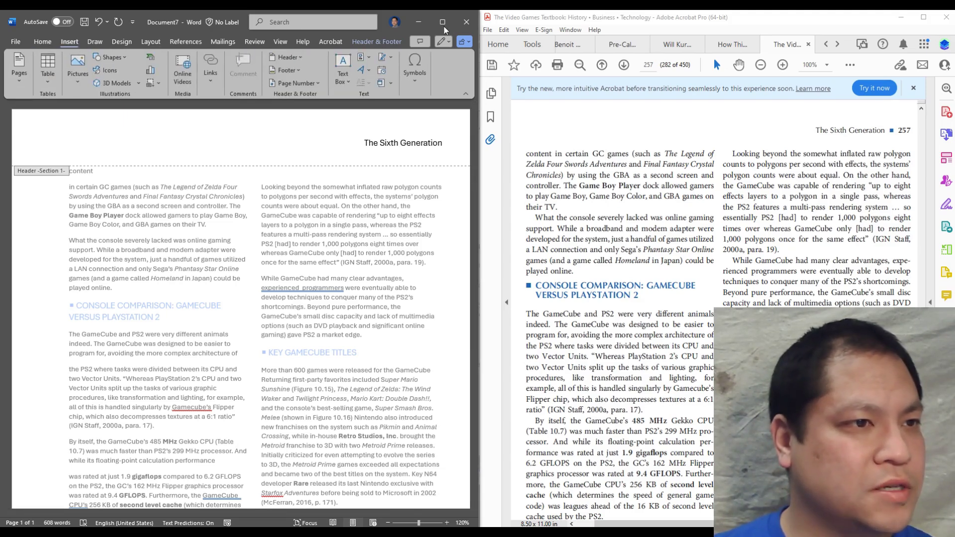
click(415, 79)
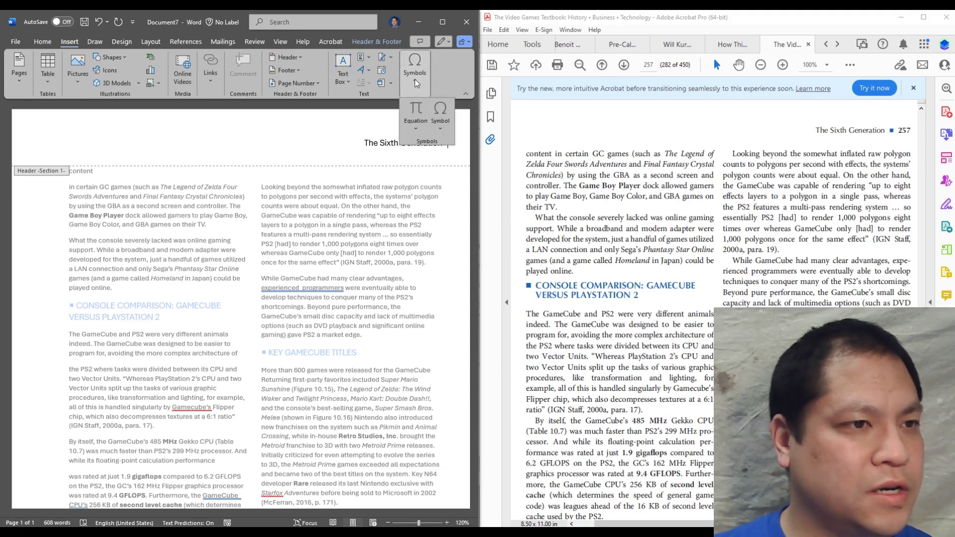
click(440, 113)
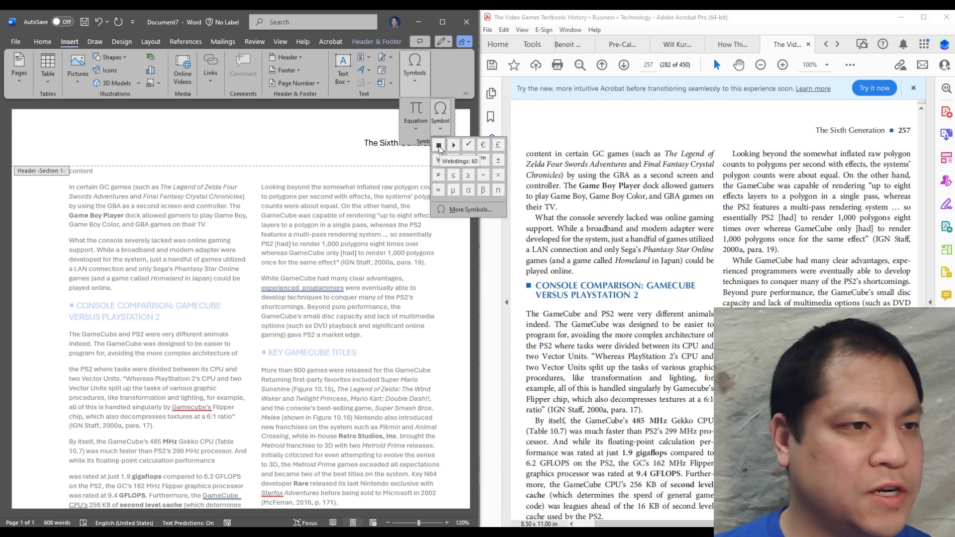
click(467, 209)
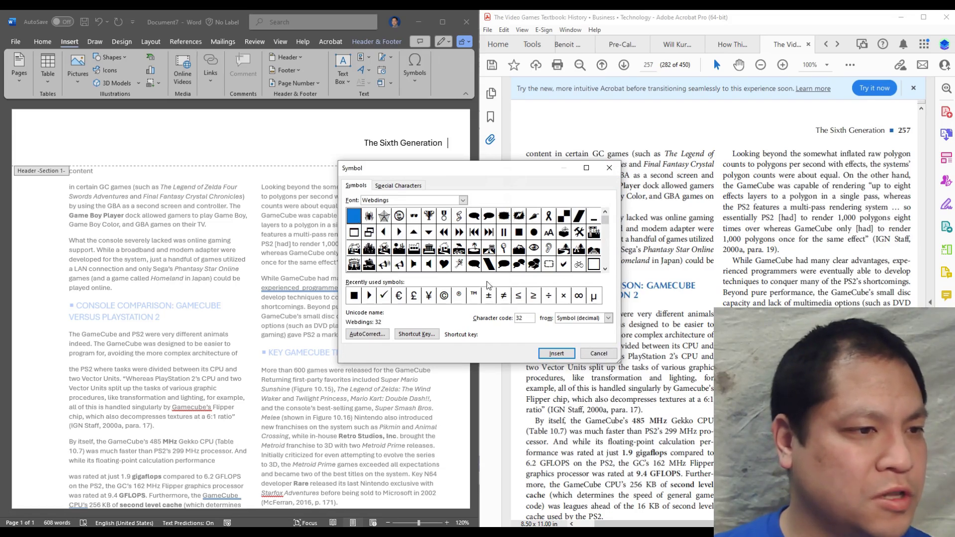
click(354, 296)
click(557, 353)
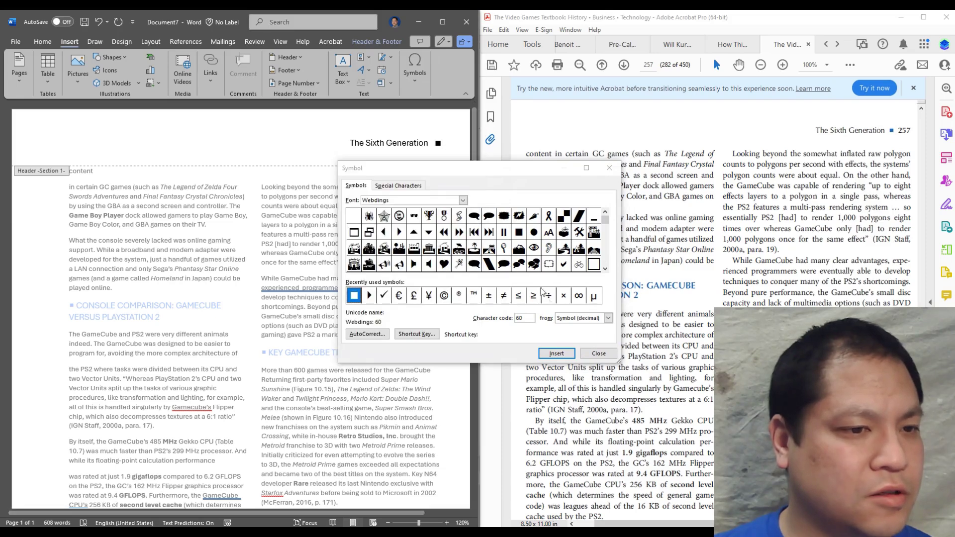
key(Escape)
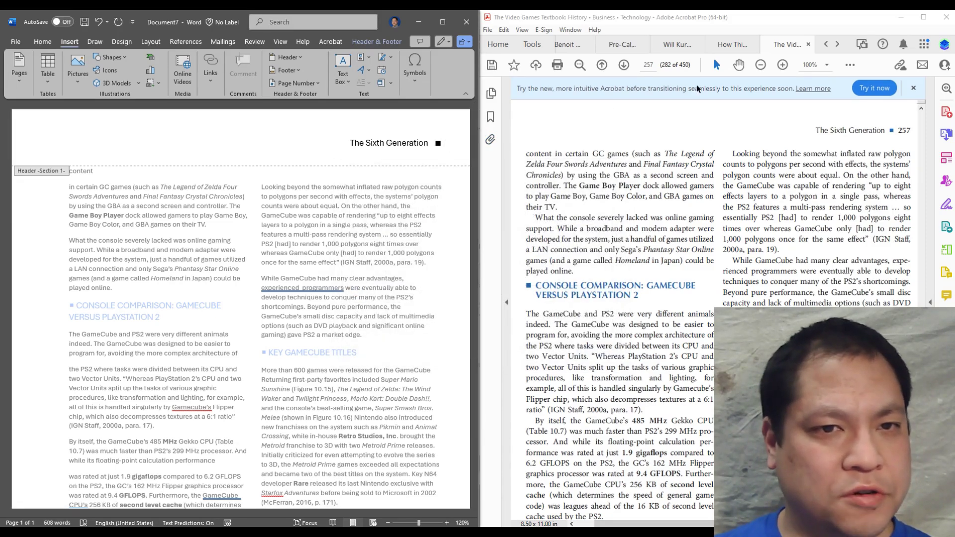
Copy the page number 257 from the PDF header and paste it after the square symbol in the Word header.
double_click(904, 131)
key(ctrl+c)
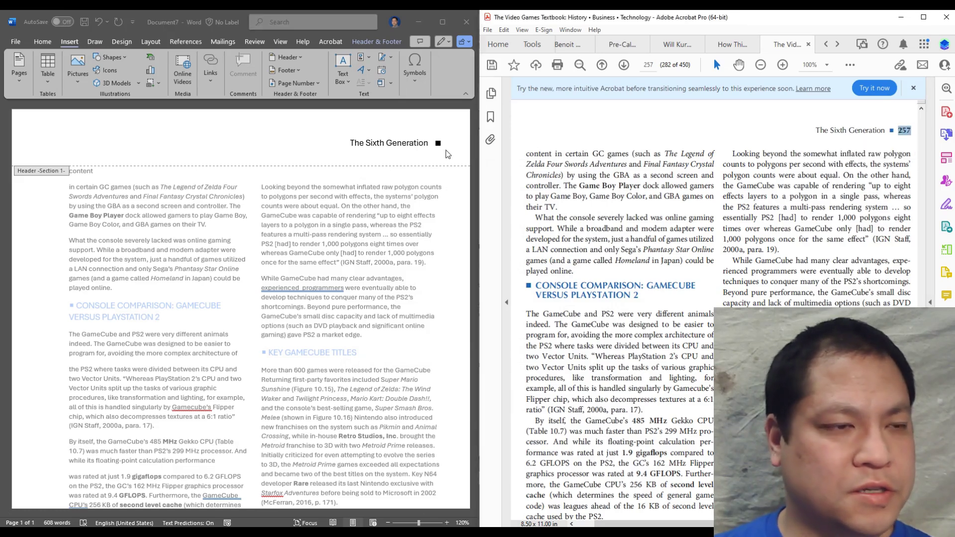
click(445, 150)
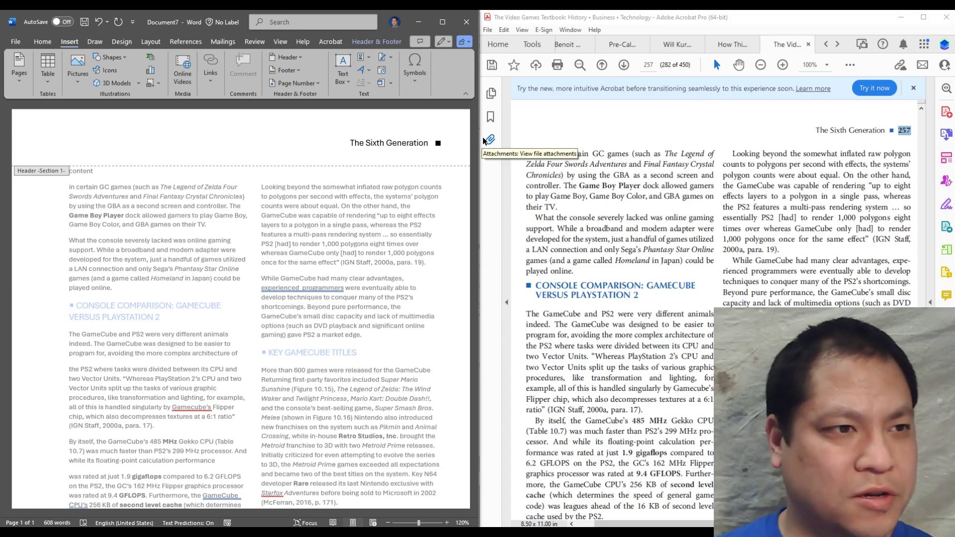
key(ctrl+v)
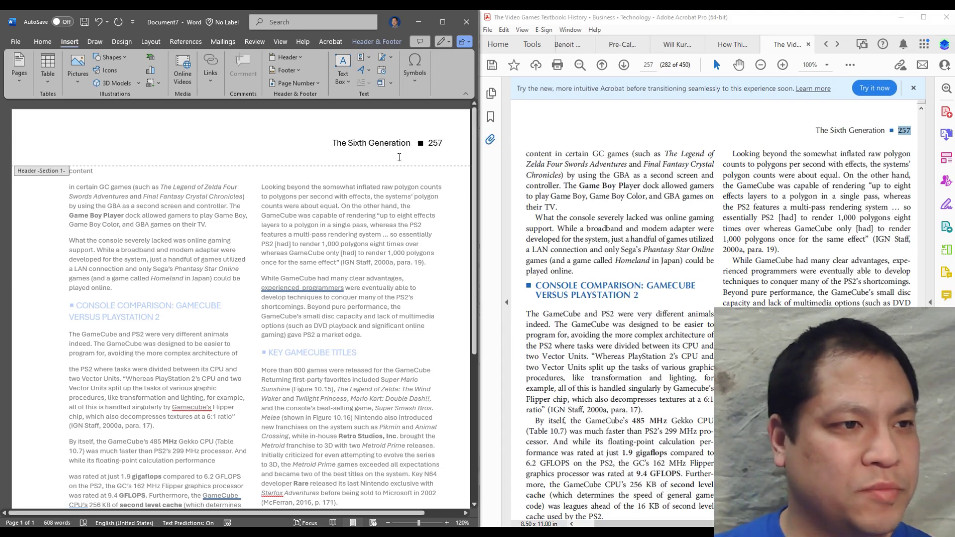
Color the header's square symbol with the standard Blue font color and return to editing the document body.
double_click(418, 144)
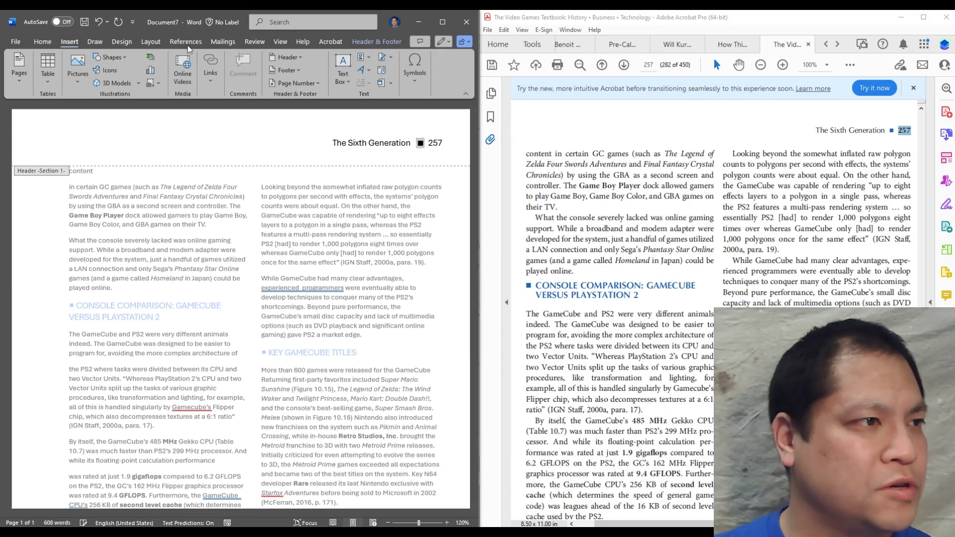
click(42, 41)
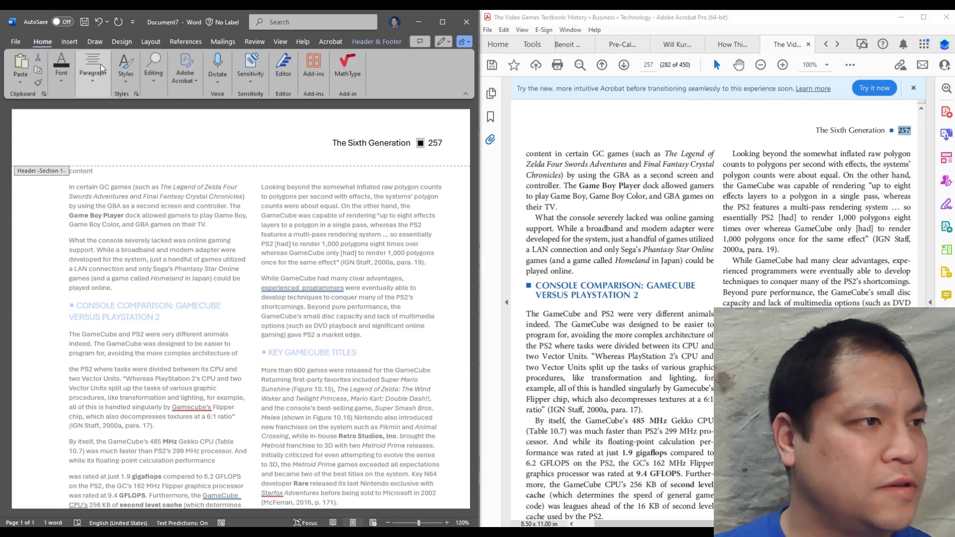
click(61, 76)
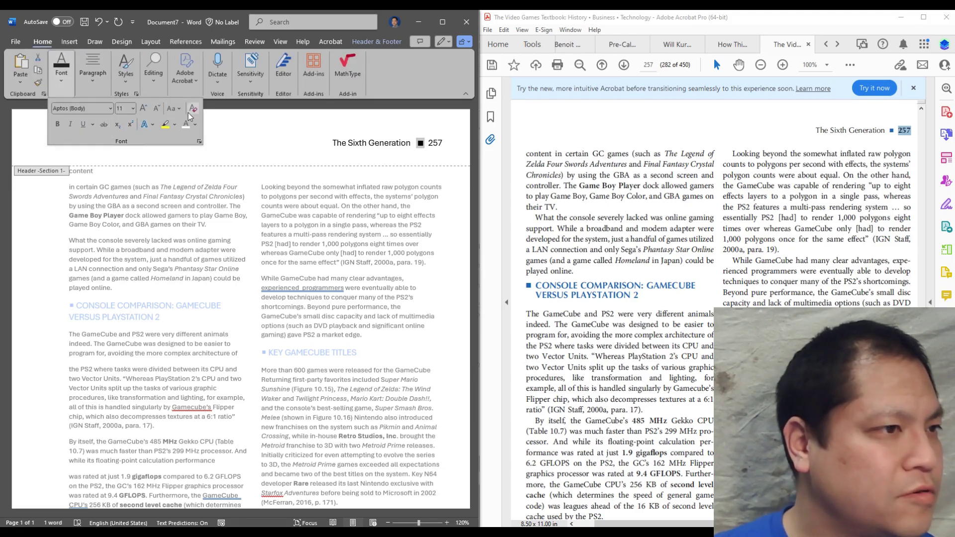
click(196, 125)
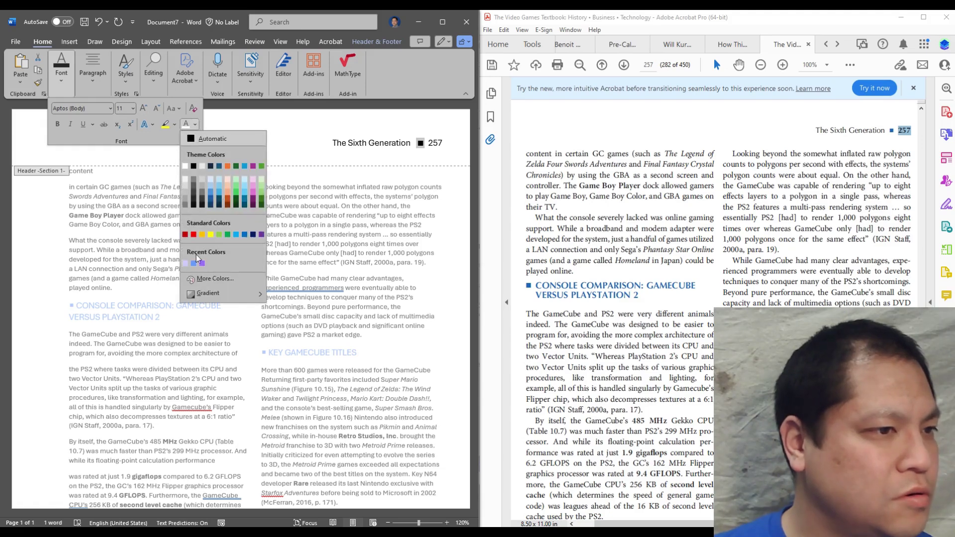
click(244, 235)
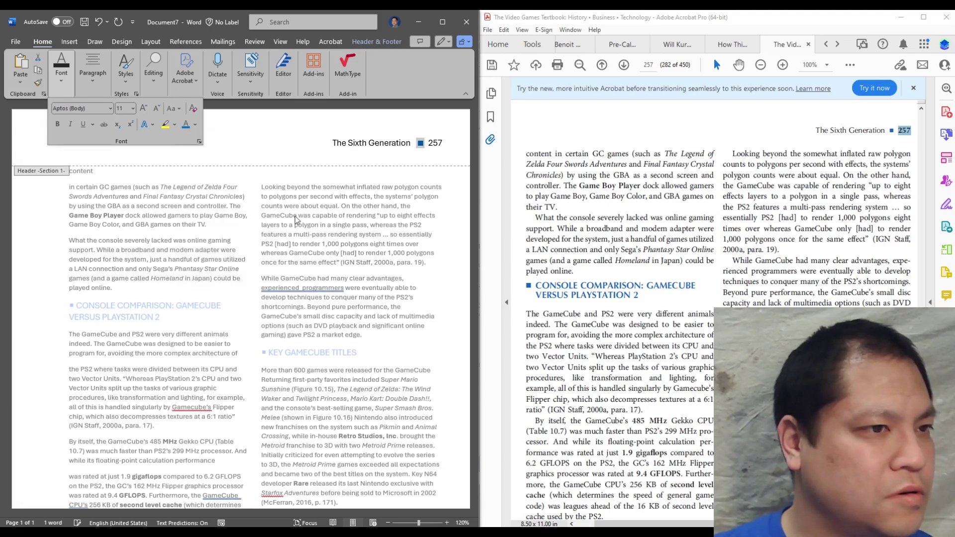
double_click(388, 201)
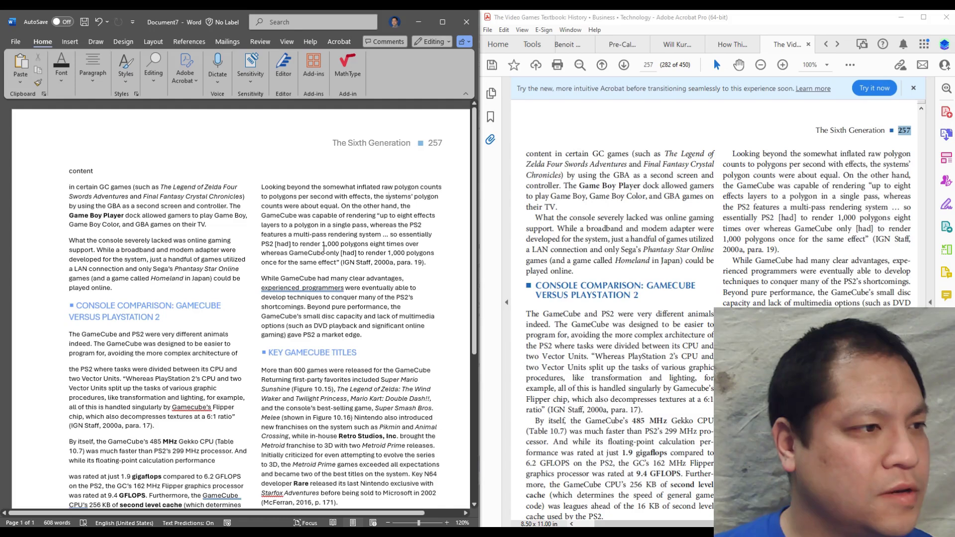
Remove the space after paragraphs throughout the two-column body text to match the tight paragraph spacing in the PDF.
scroll(324, 247, down, 1)
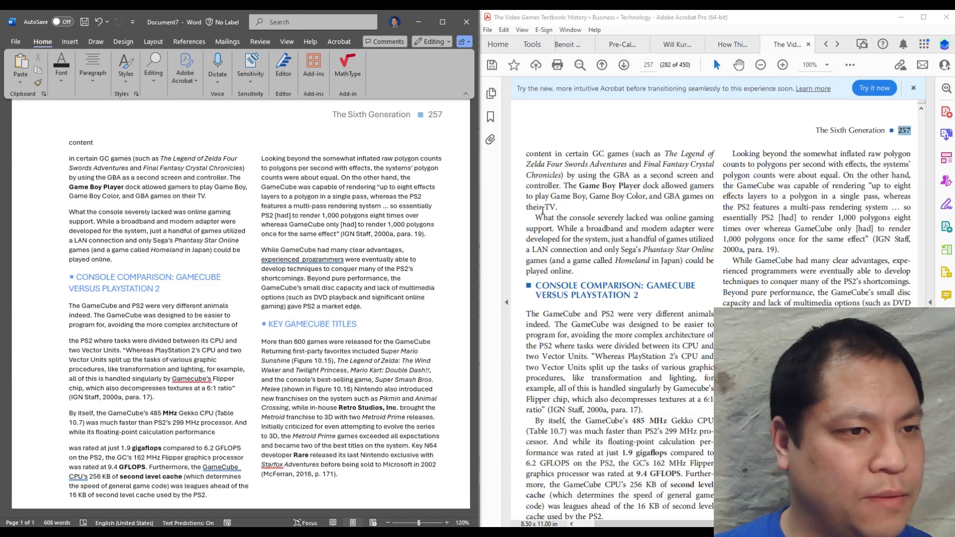
drag(527, 175, 548, 224)
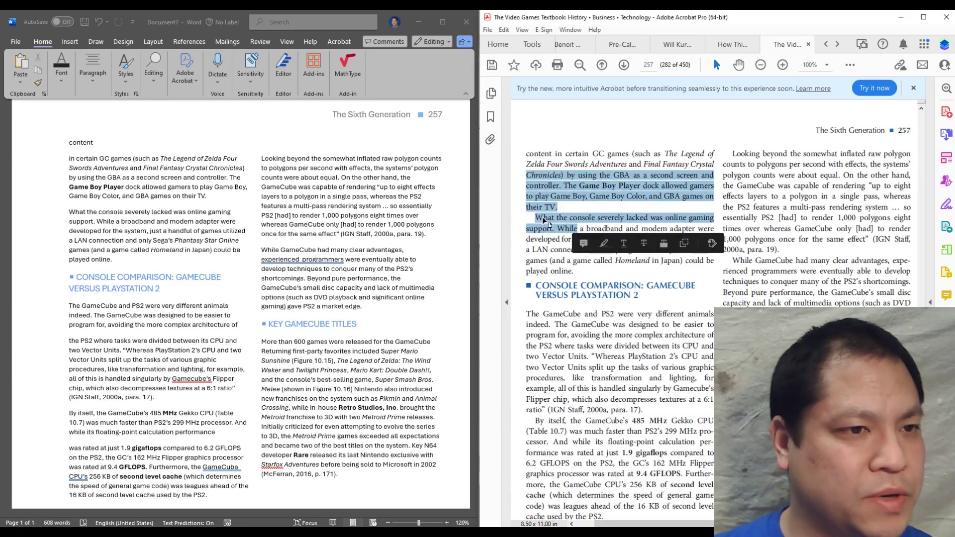
click(547, 204)
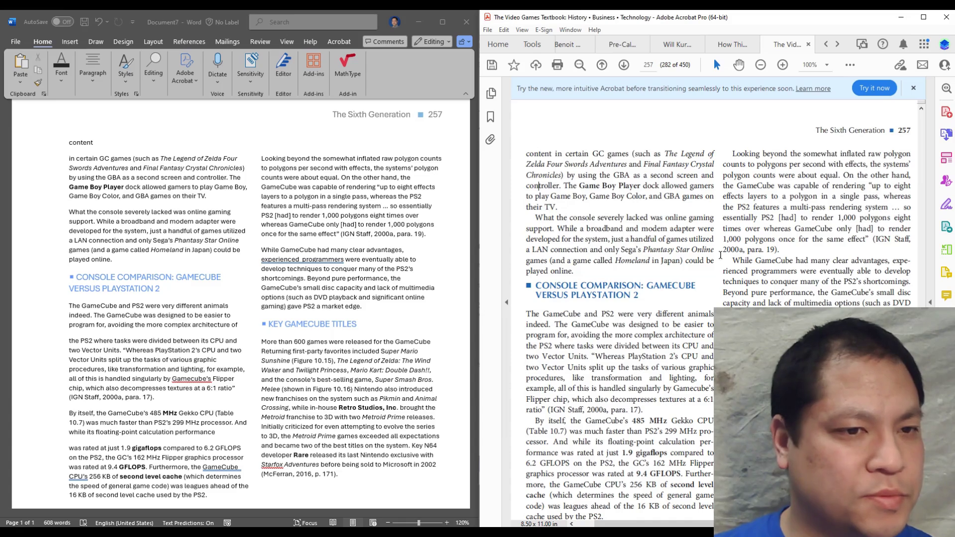
drag(742, 241, 759, 281)
scroll(685, 371, down, 1)
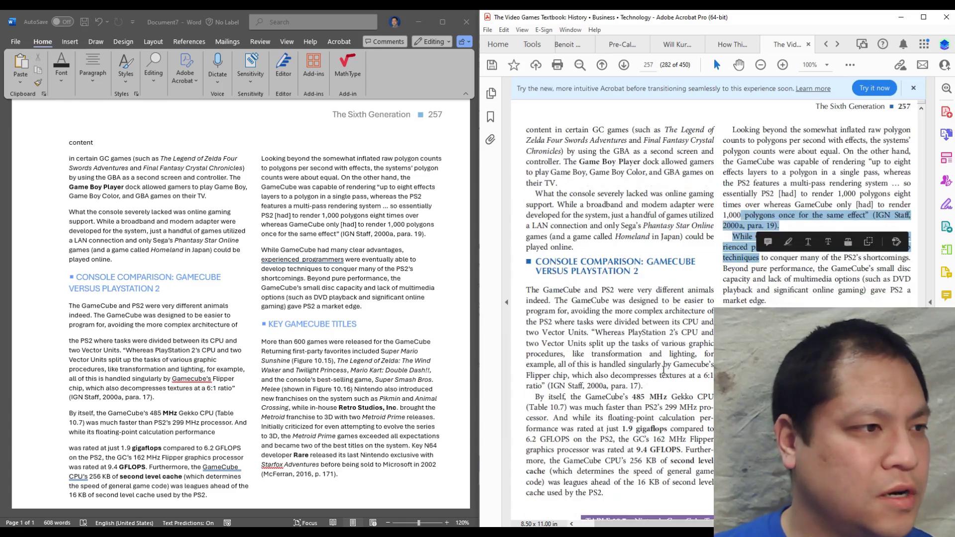
click(203, 252)
drag(118, 171, 349, 421)
scroll(354, 401, up, 3)
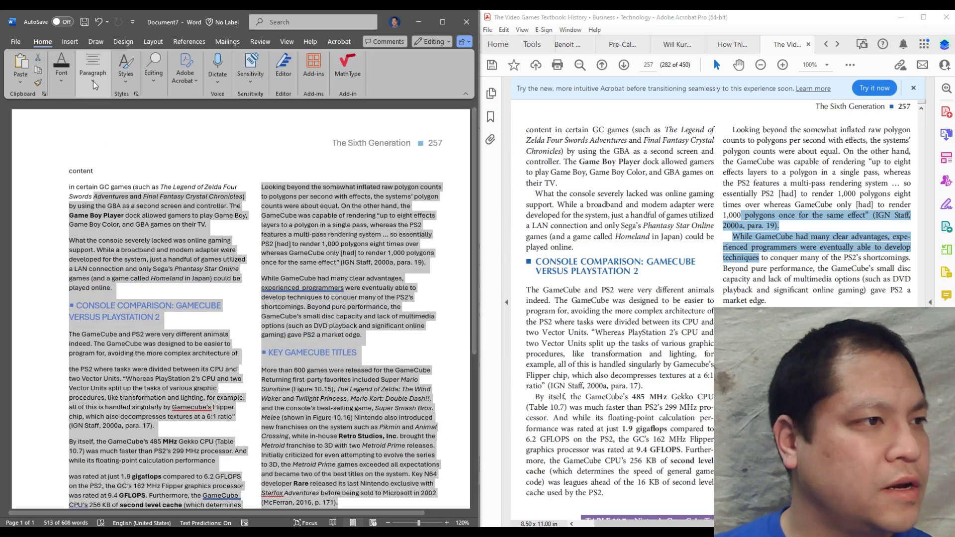
click(93, 79)
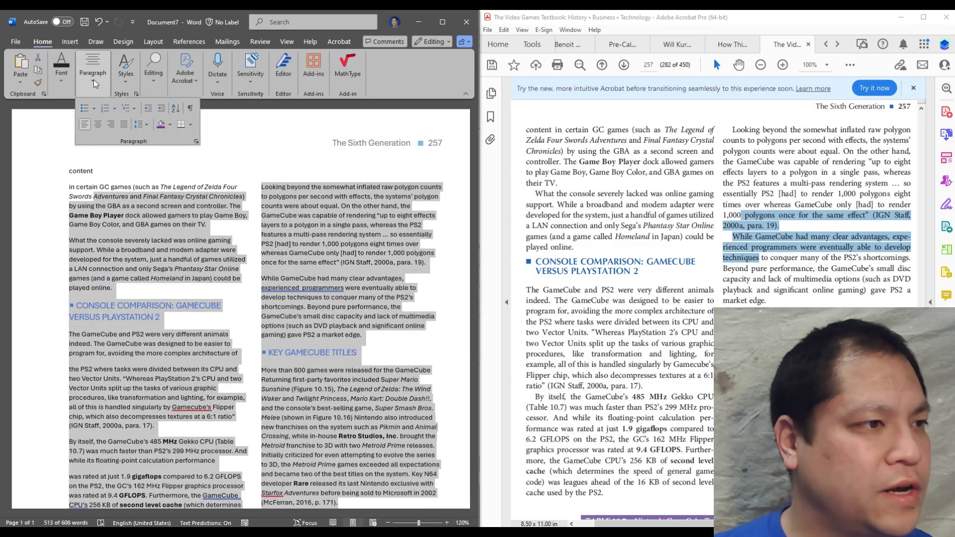
click(148, 126)
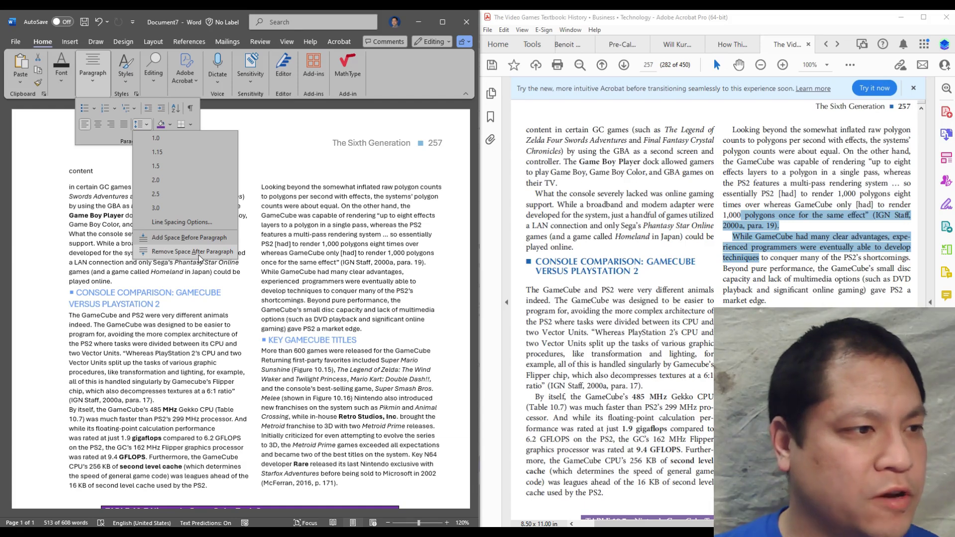
click(199, 251)
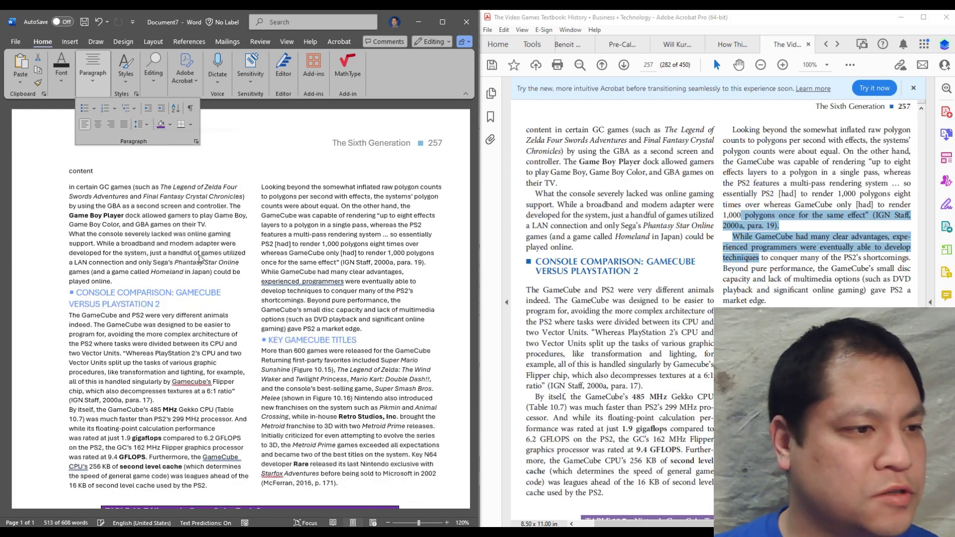
click(419, 281)
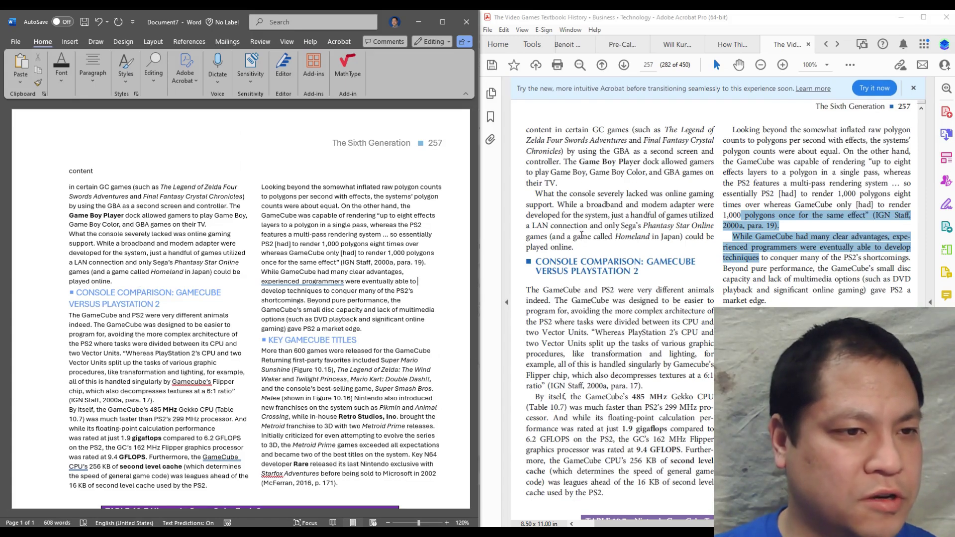
Insert a blank line above and below both blue headings, "CONSOLE COMPARISON: GAMECUBE VERSUS PLAYSTATION 2" and "KEY GAMECUBE TITLES".
click(189, 279)
key(Return)
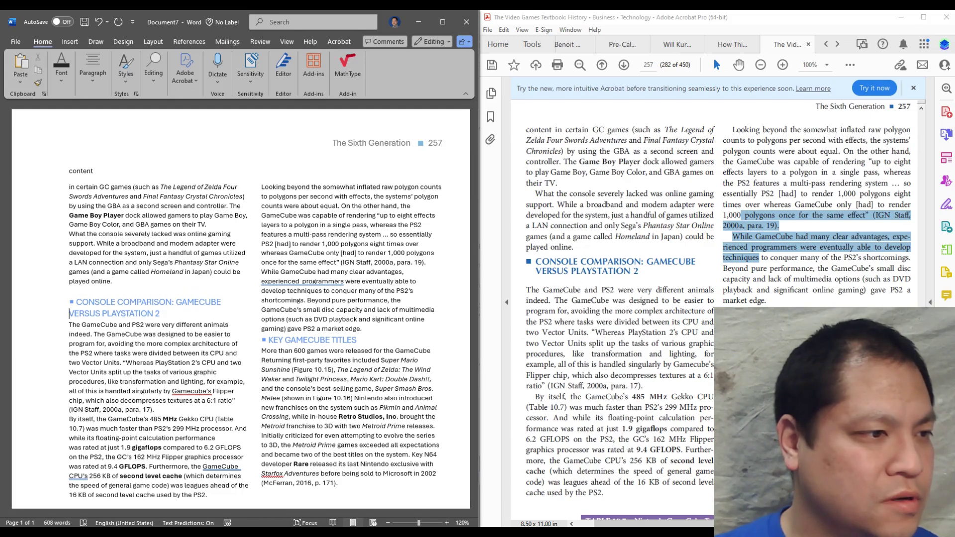
key(Return)
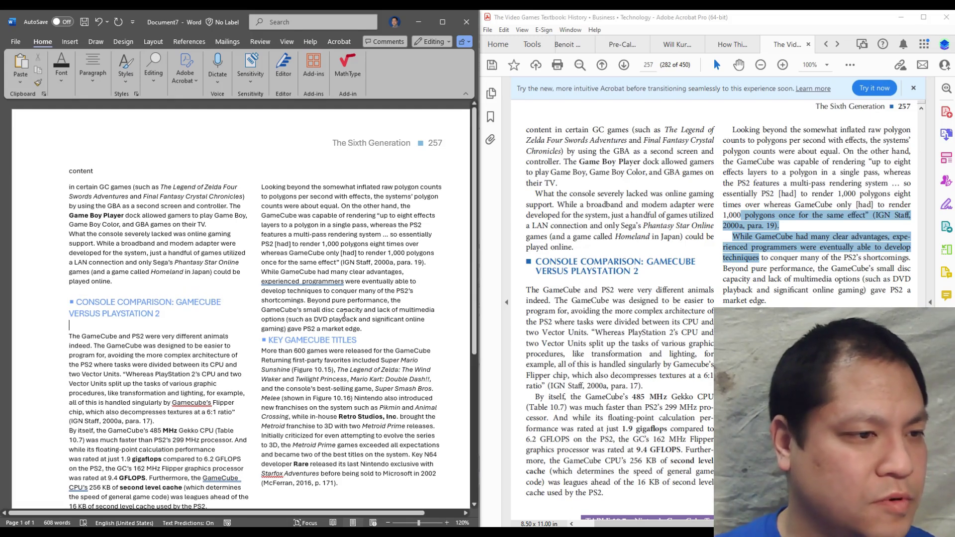
click(393, 329)
key(Return)
click(374, 350)
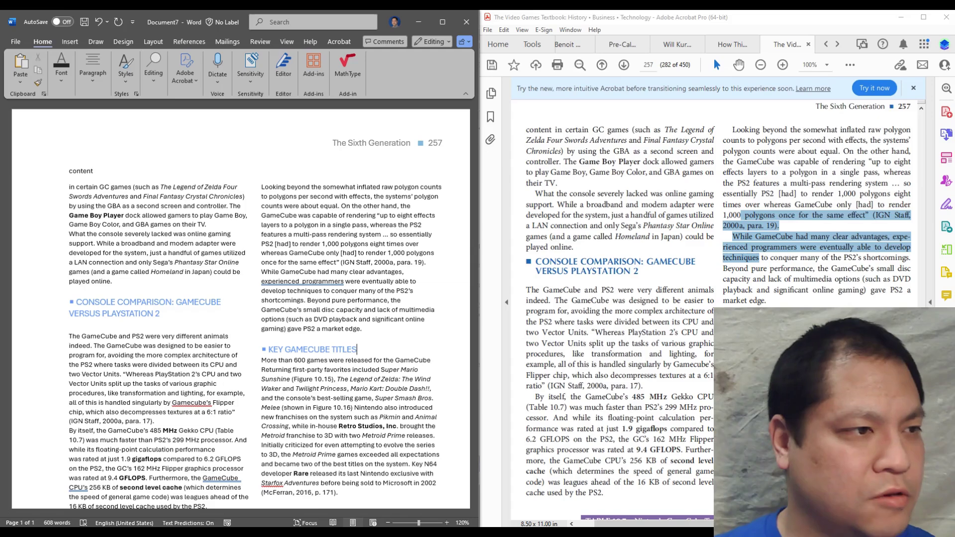
key(Return)
scroll(375, 328, down, 3)
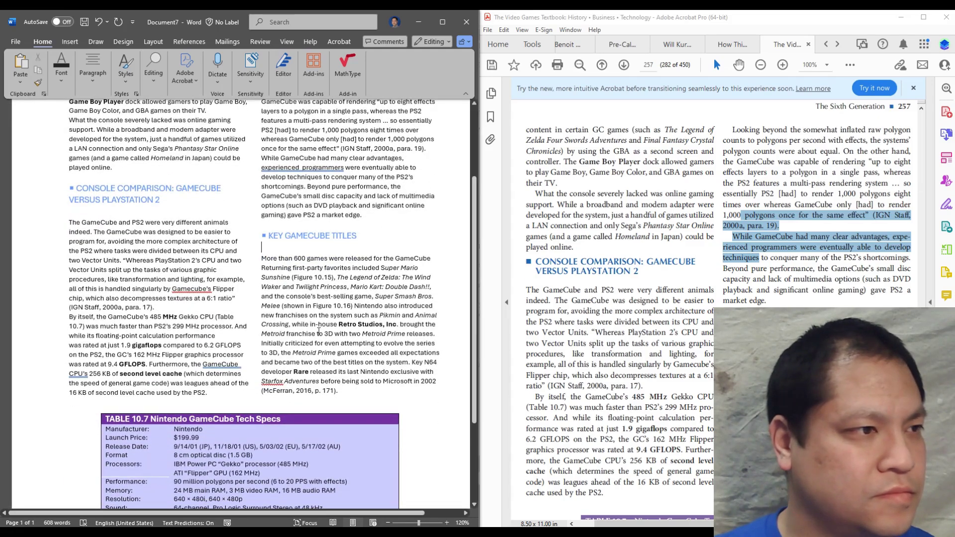
Join the standalone word "content" with the paragraph beginning "in certain GC games", then review the page down to Table 10.7.
scroll(327, 340, up, 3)
click(113, 172)
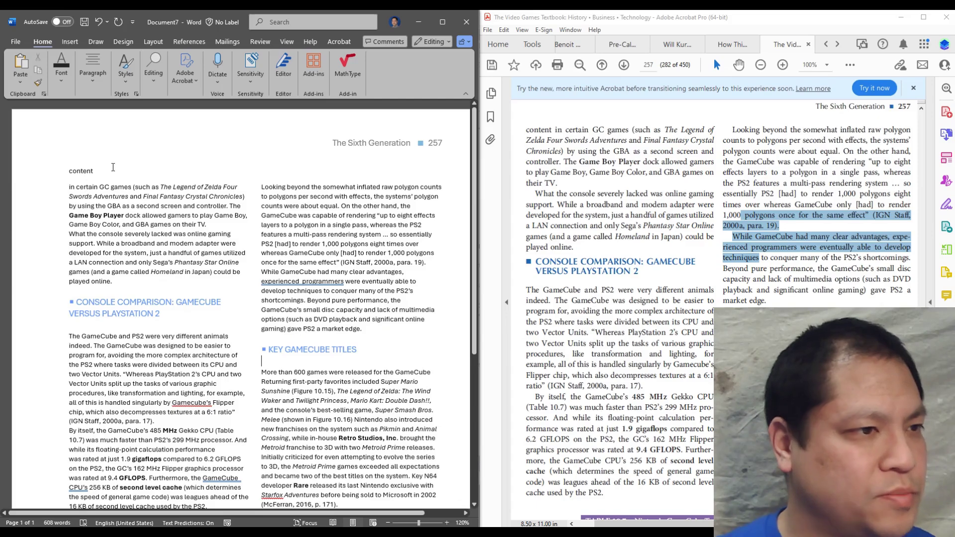
key(Delete)
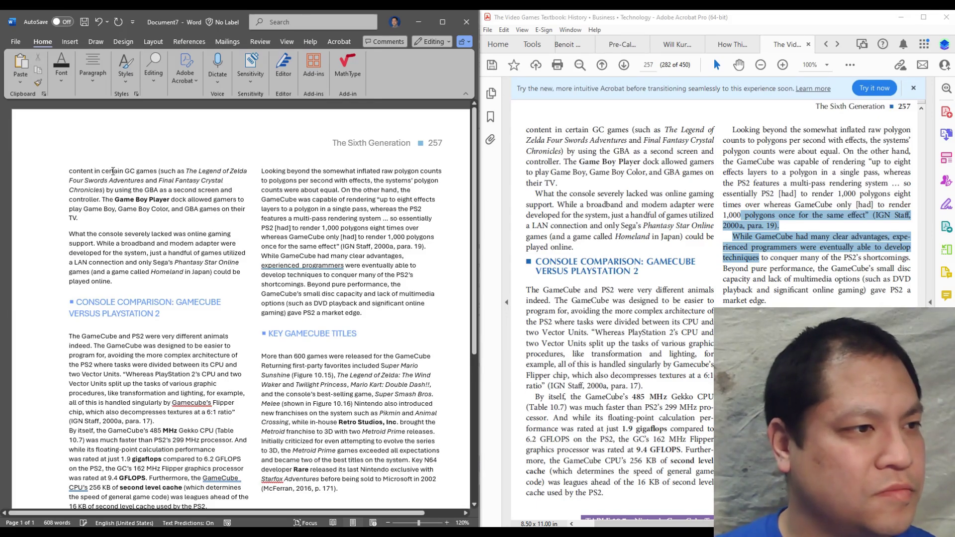
scroll(328, 342, down, 6)
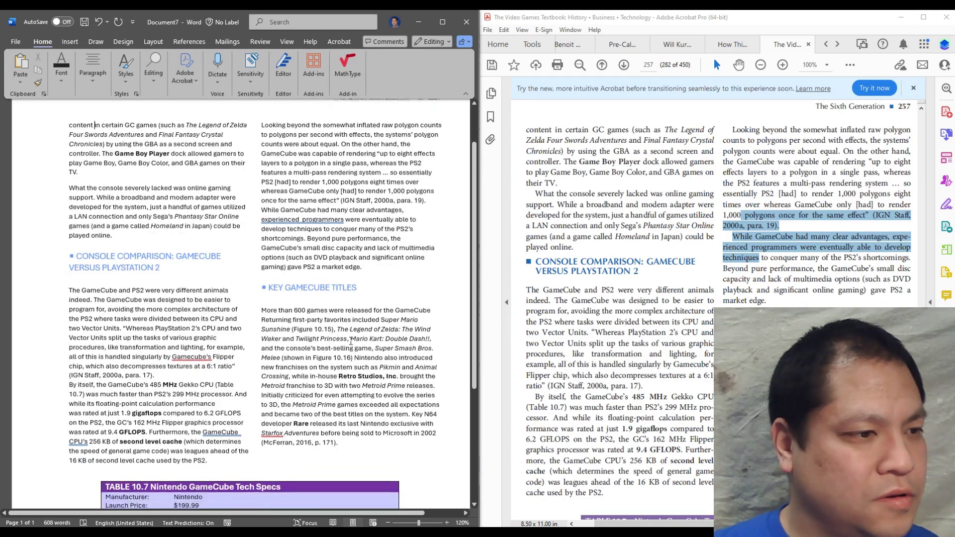
scroll(347, 338, down, 3)
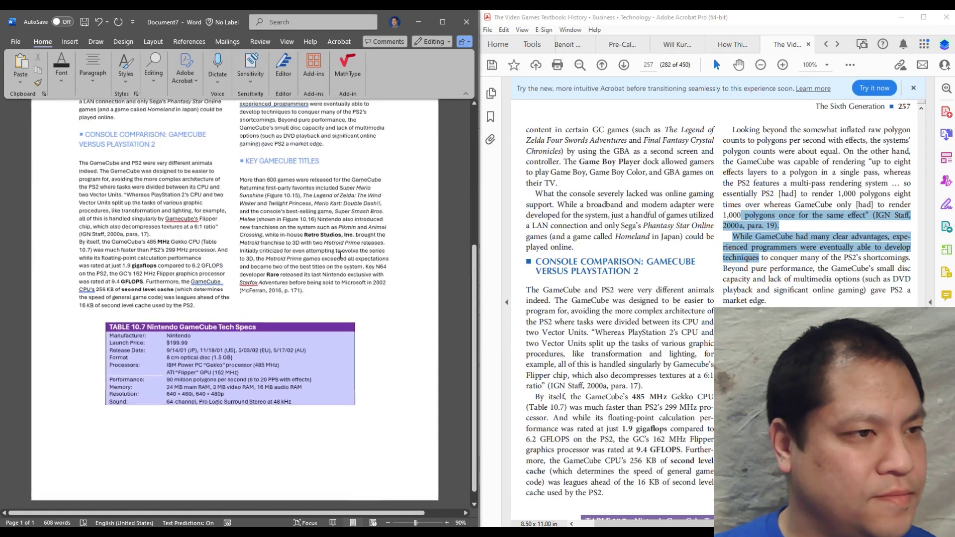